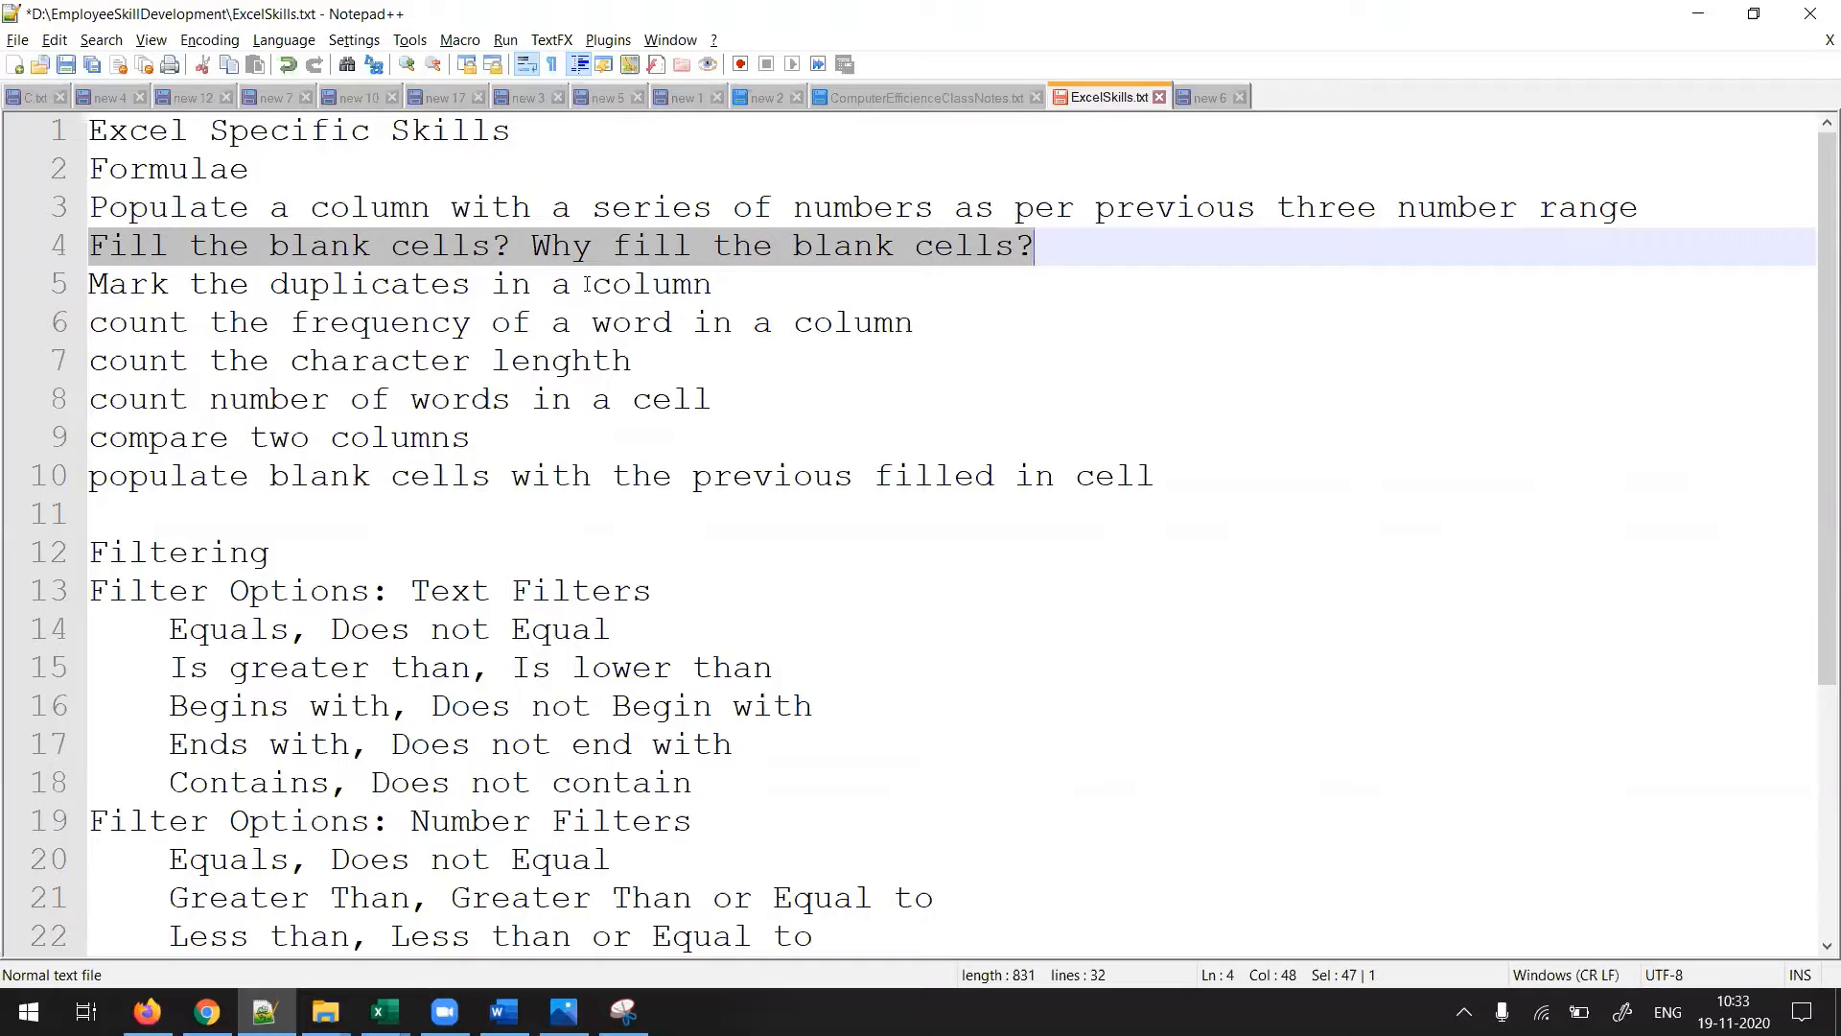
- Switch to the TextProcessingSkill.xlsx workbook in Excel and examine how far down the data in the SL column extends
key(alt+Tab)
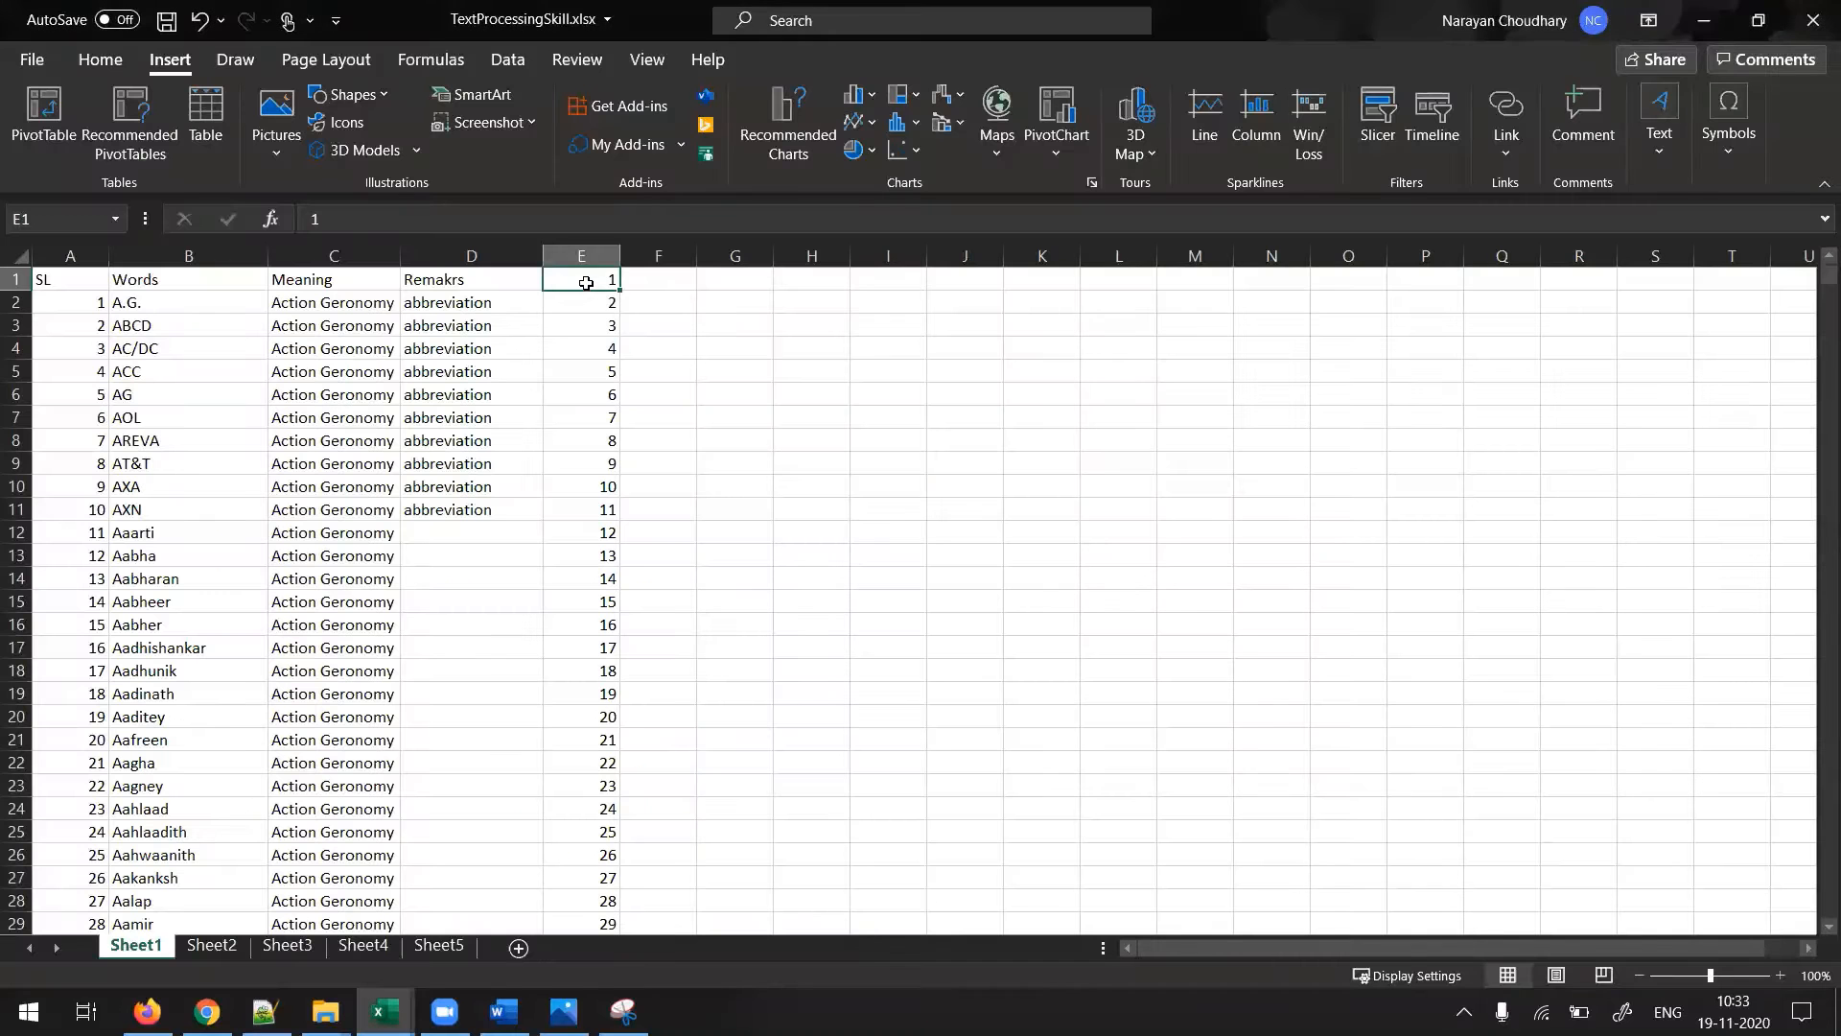
key(ctrl+Home)
key(Right)
key(Left)
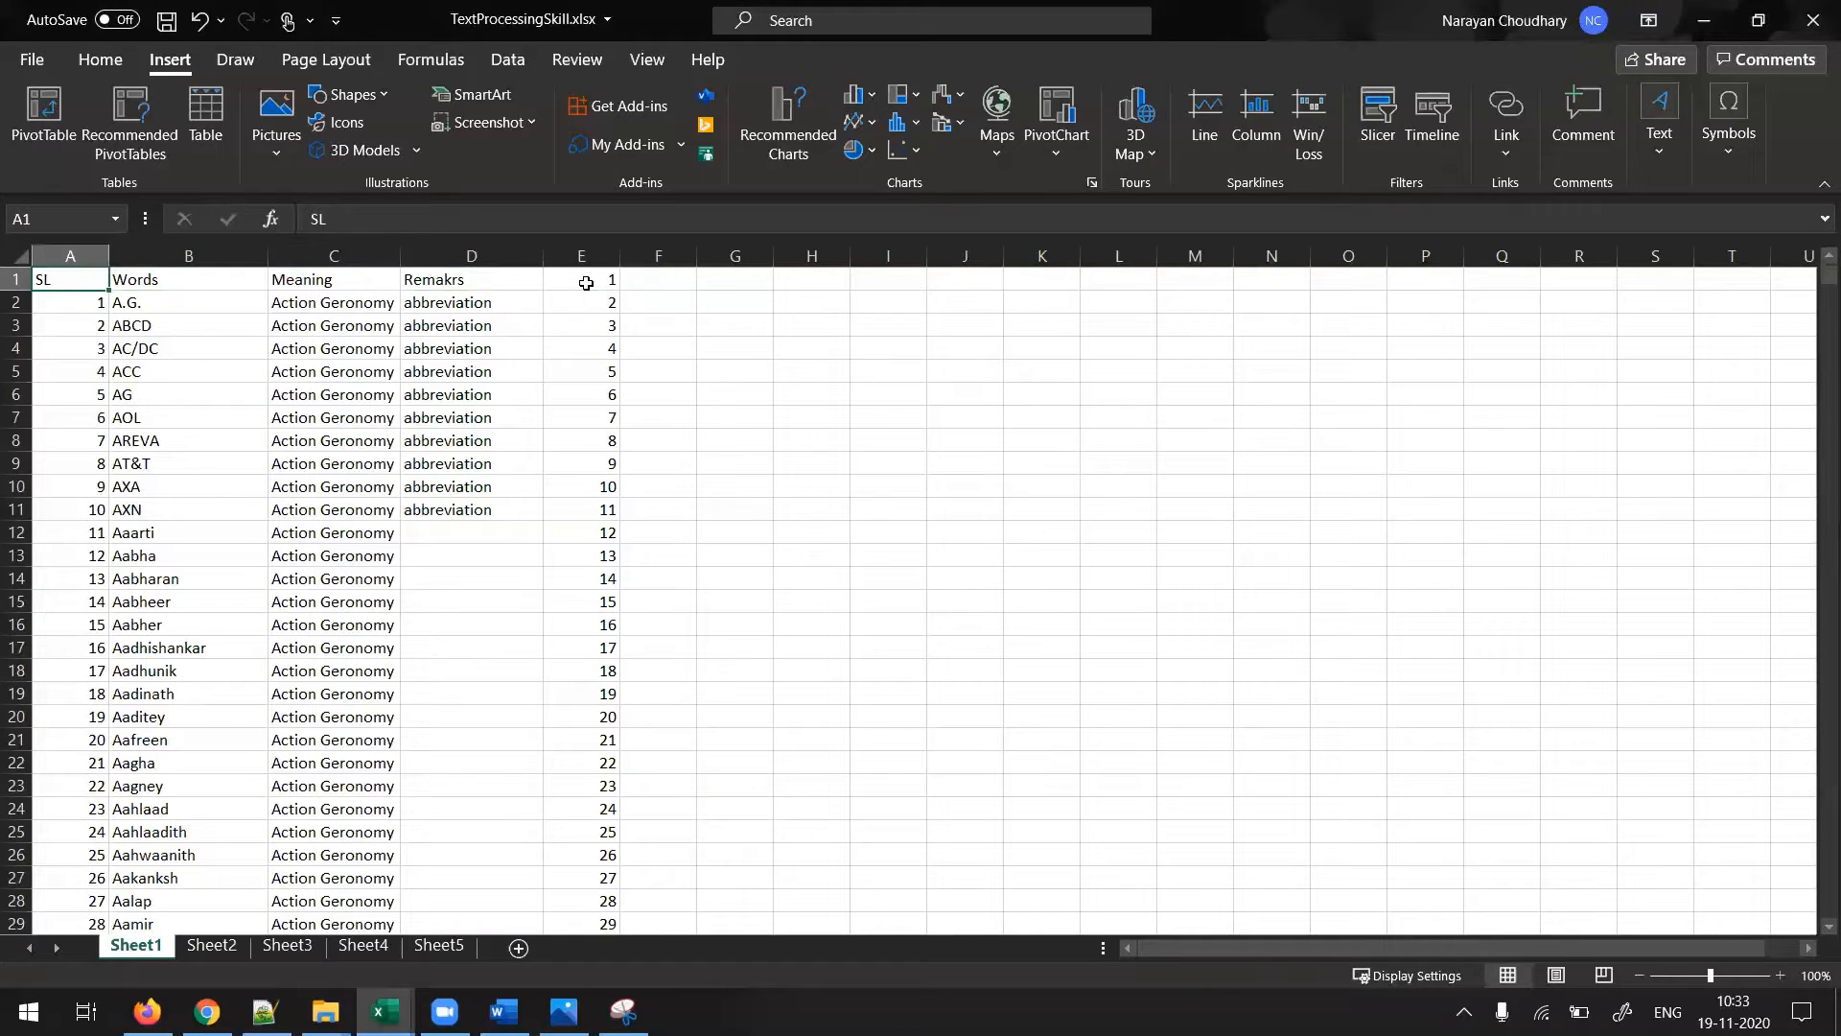
key(ctrl+Down)
key(Down)
key(Down)
key(Down)
key(Down)
key(Down)
key(Down)
key(Down)
key(Down)
key(Down)
key(Down)
key(Down)
key(Down)
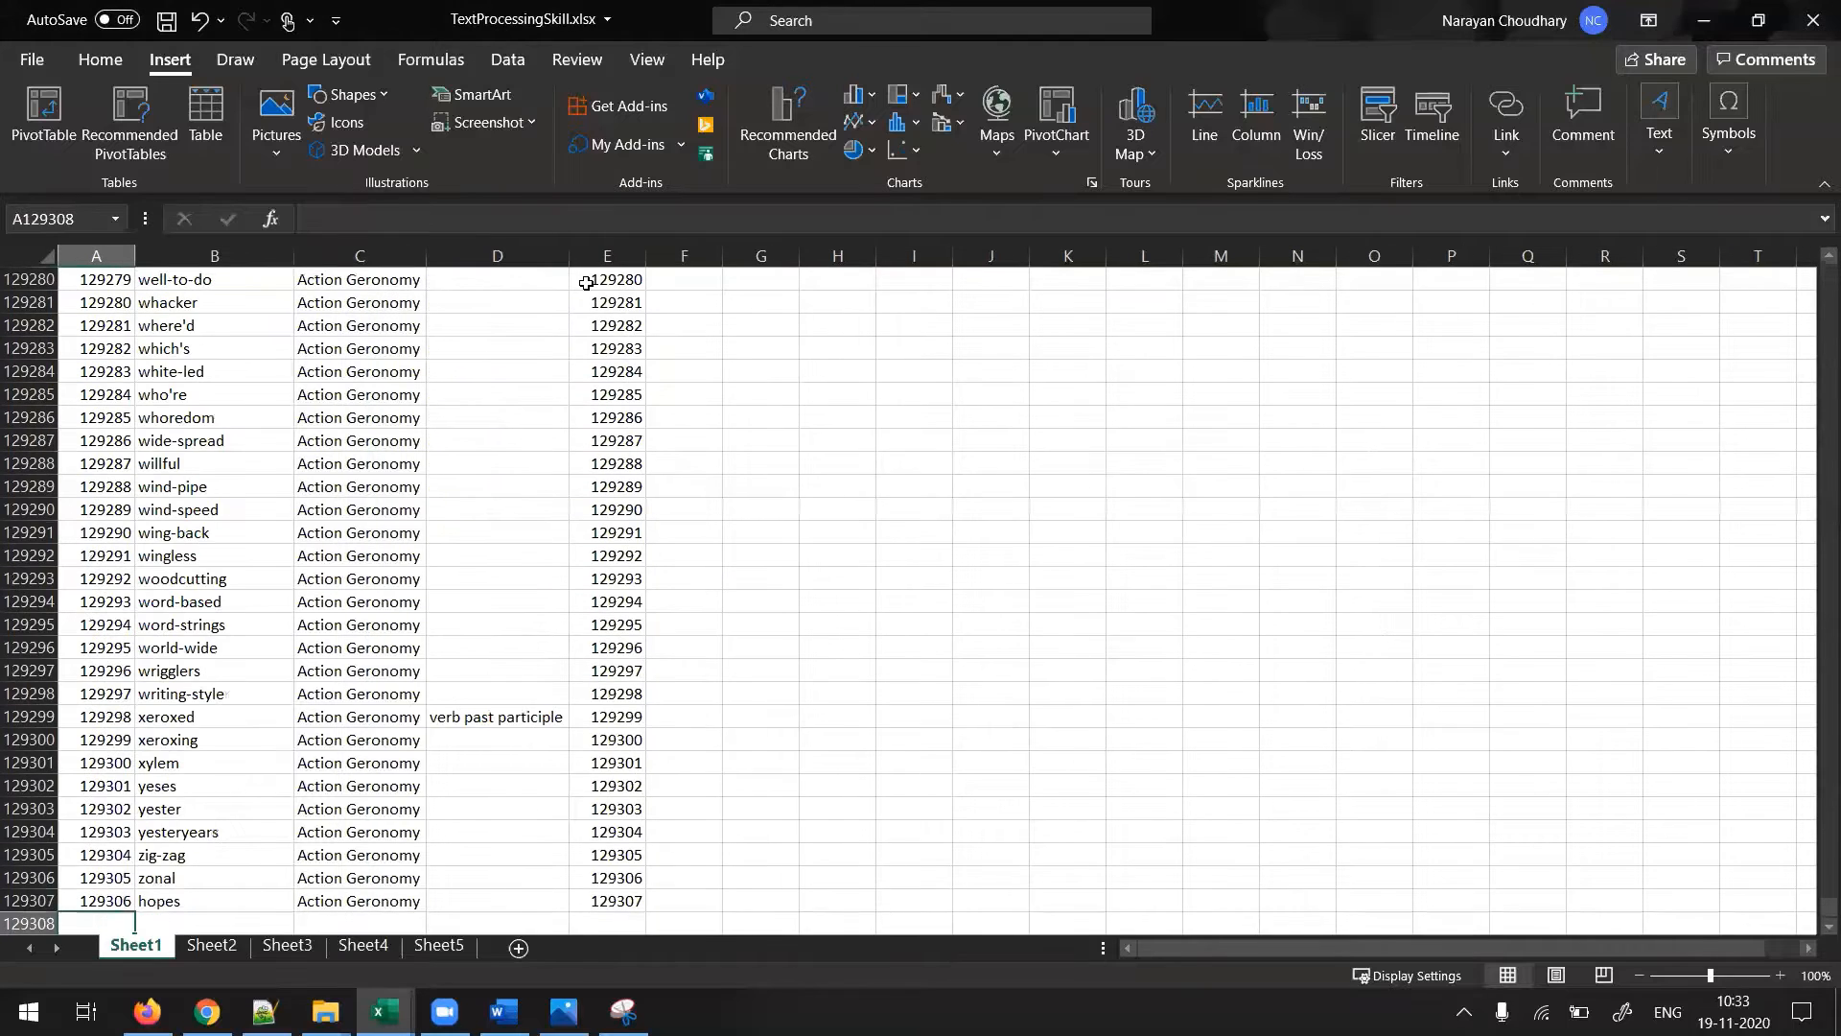
key(ctrl+Up)
key(ctrl+Up)
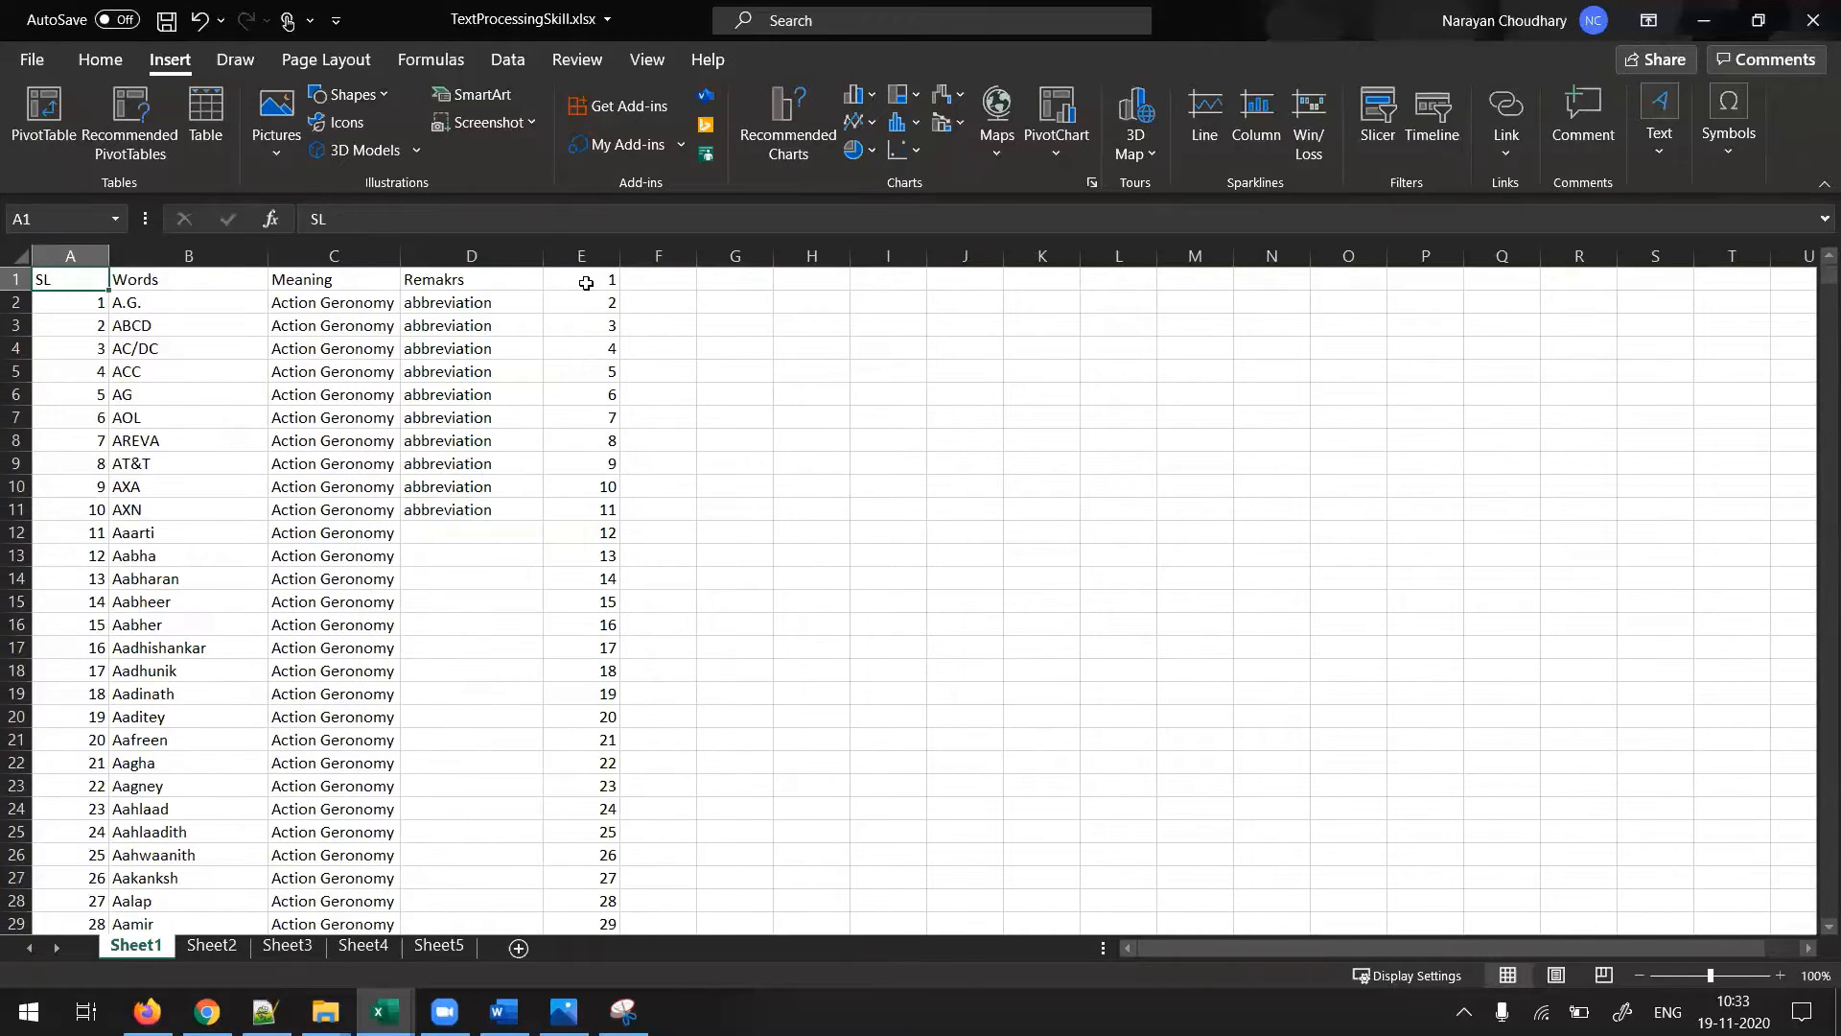
- Review the header cells in row 1 from SL through Remakrs
key(Right)
key(Right)
key(Right)
key(Left)
key(Left)
key(Left)
key(Right)
key(Right)
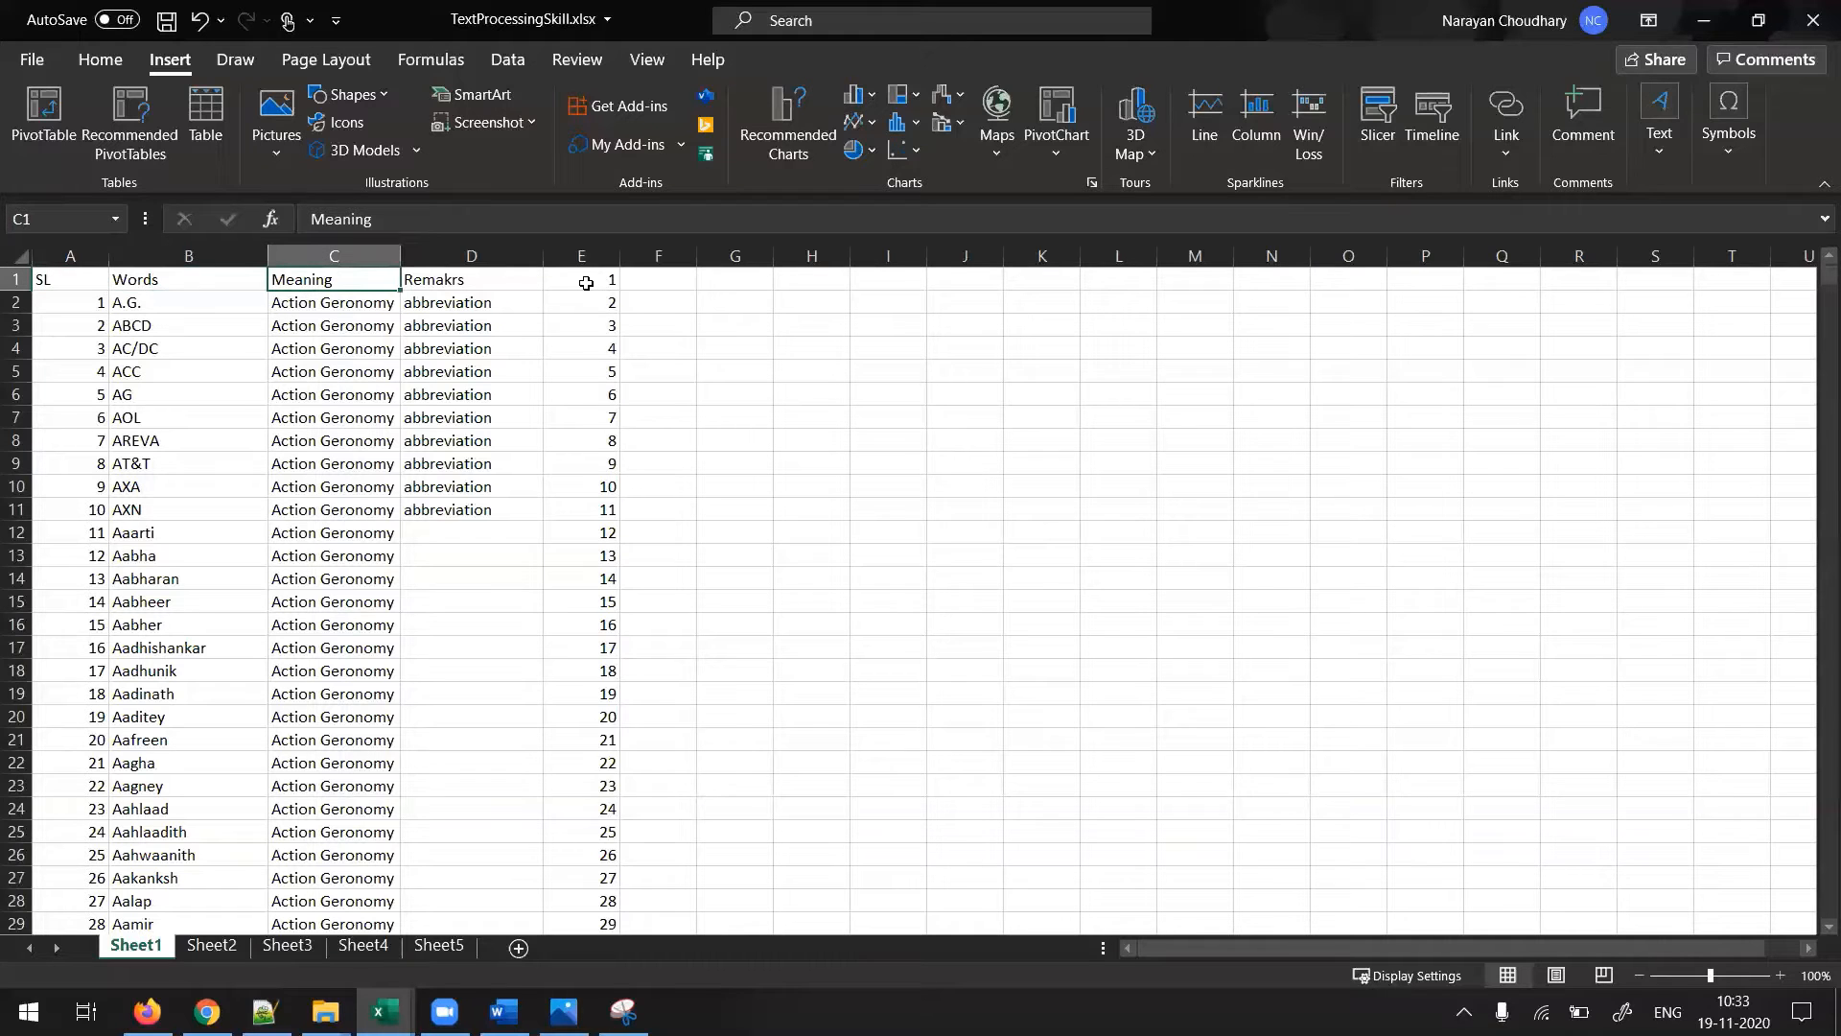
key(Right)
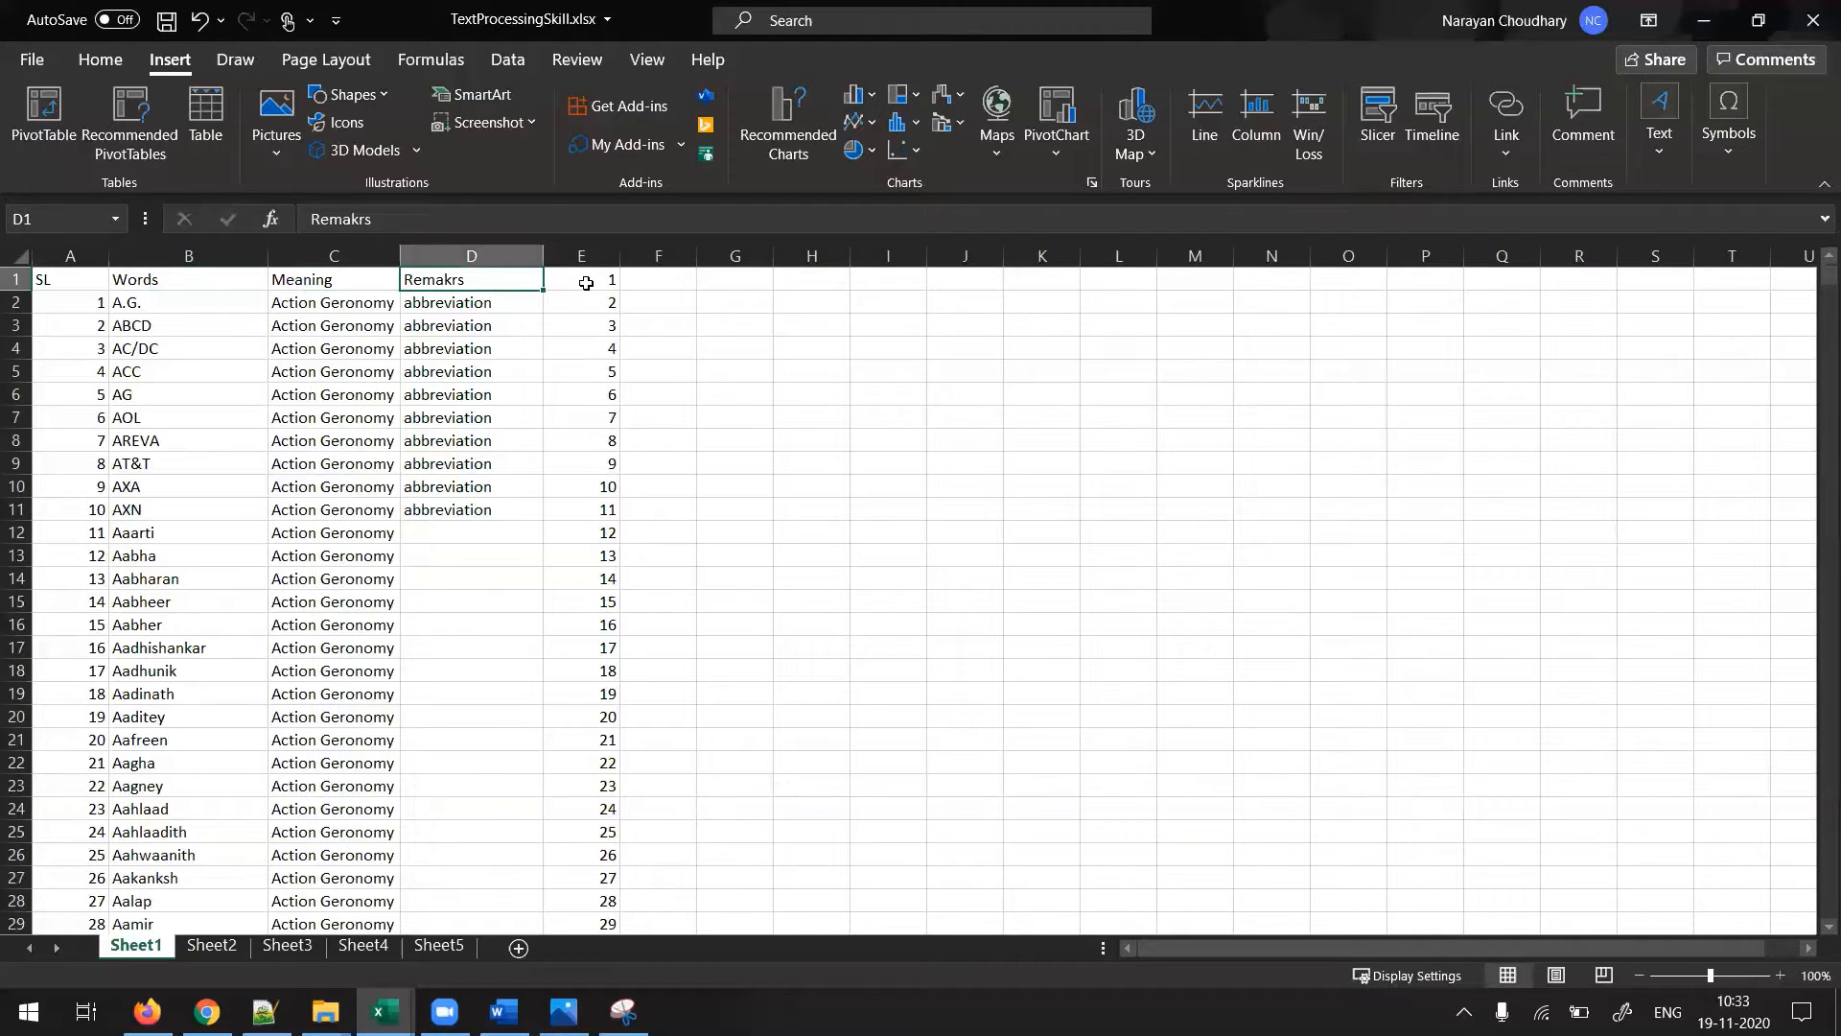
- Examine the Remakrs column for blank cells from its first entries down to the last data row
key(Down)
key(Down)
key(Down)
key(Down)
key(Down)
key(Down)
key(Down)
key(Down)
key(Down)
key(Down)
key(Down)
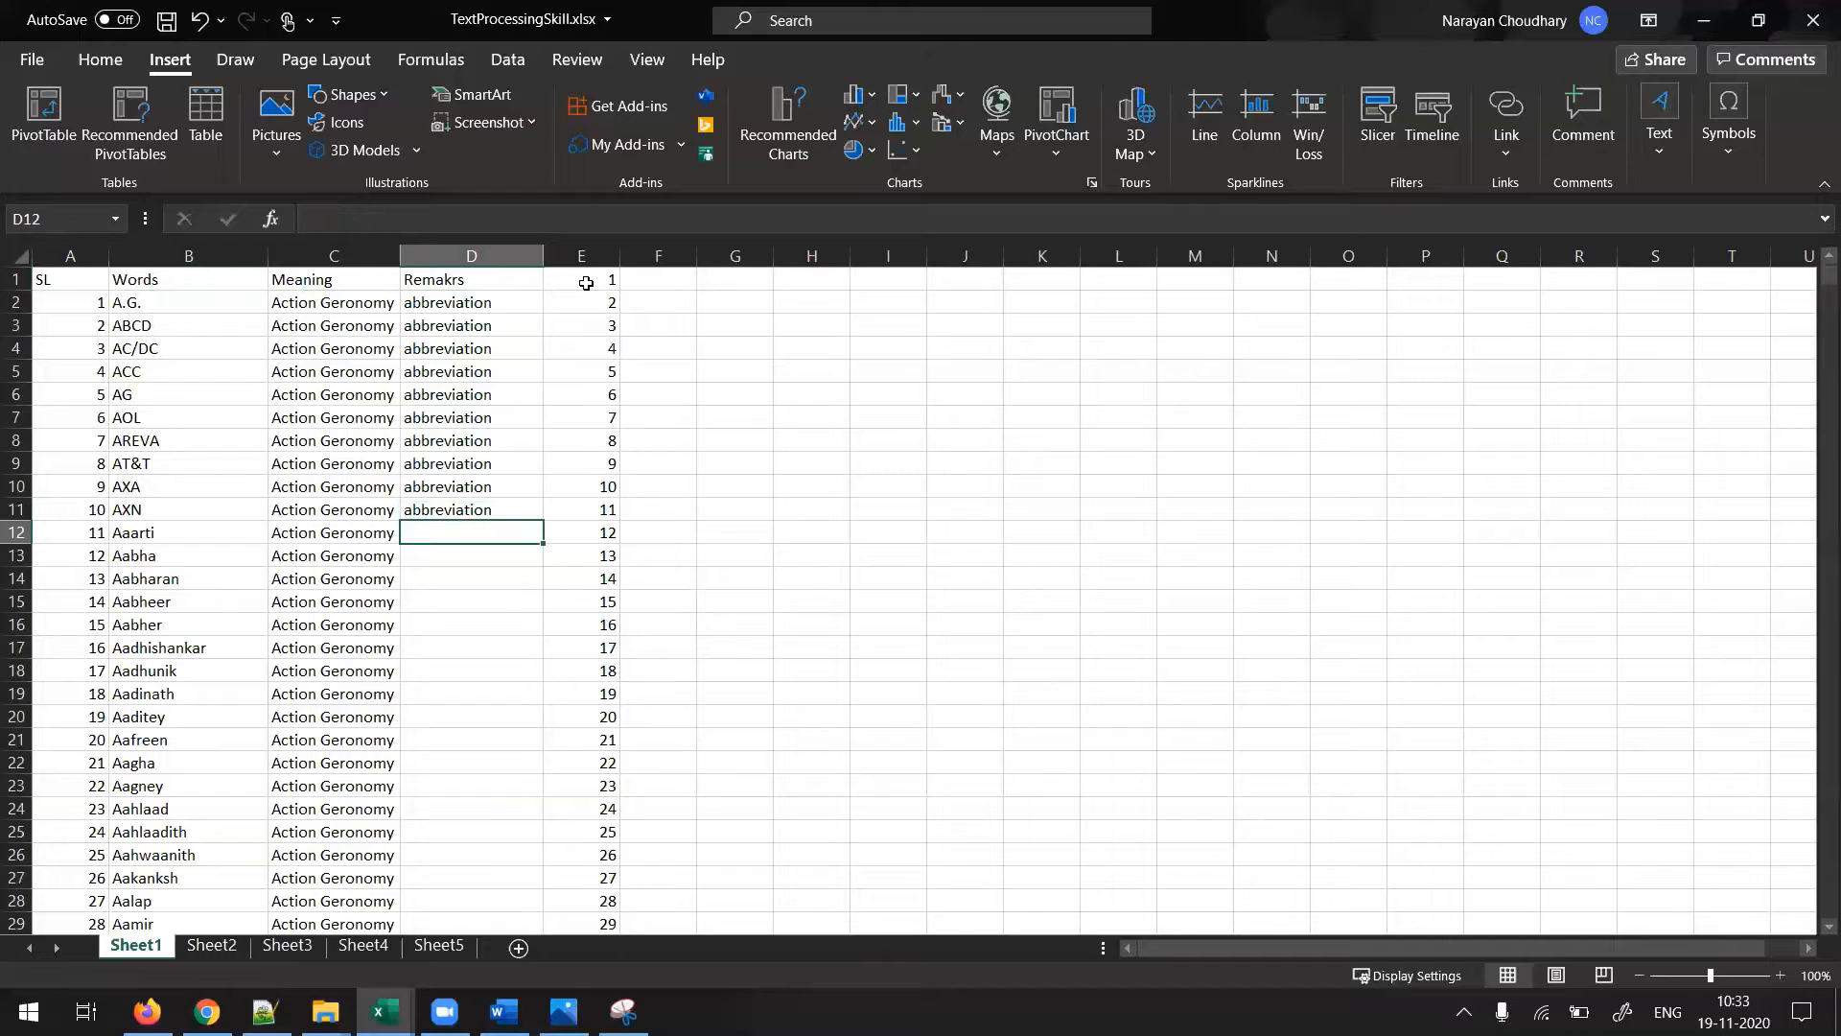
key(ctrl+Down)
key(Down)
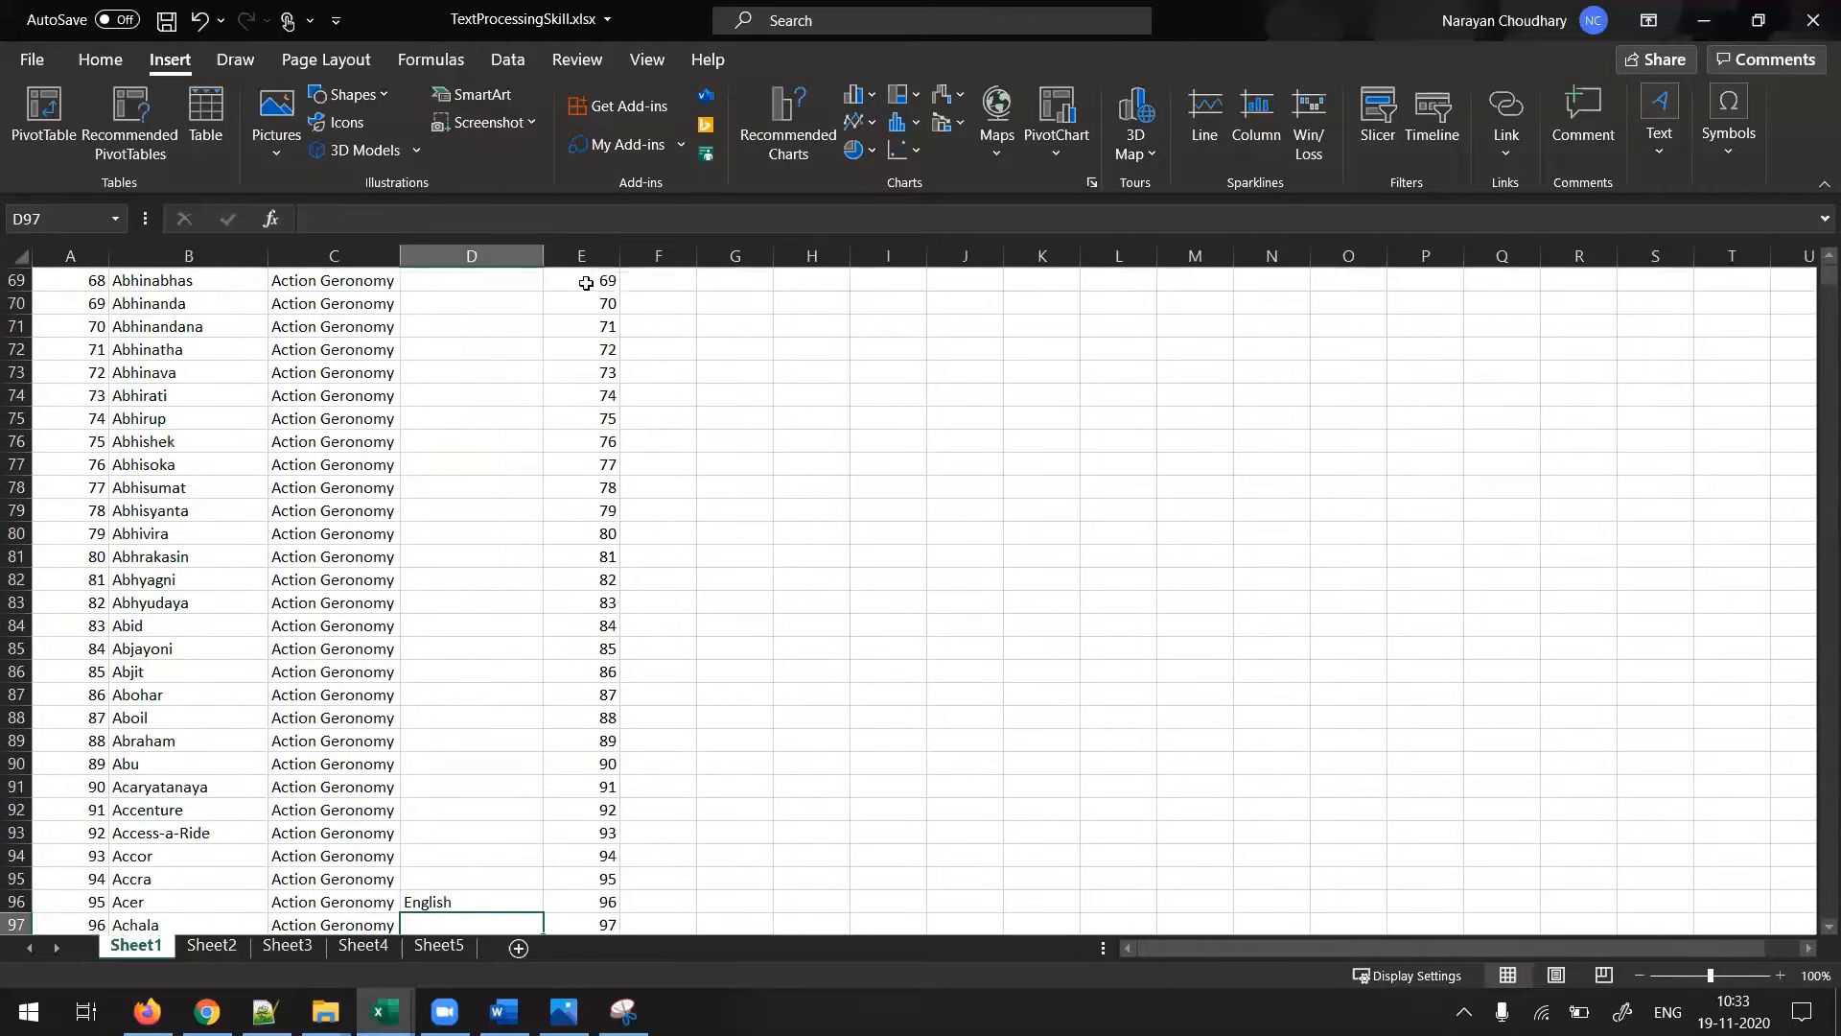
key(Left)
key(ctrl+Down)
key(Right)
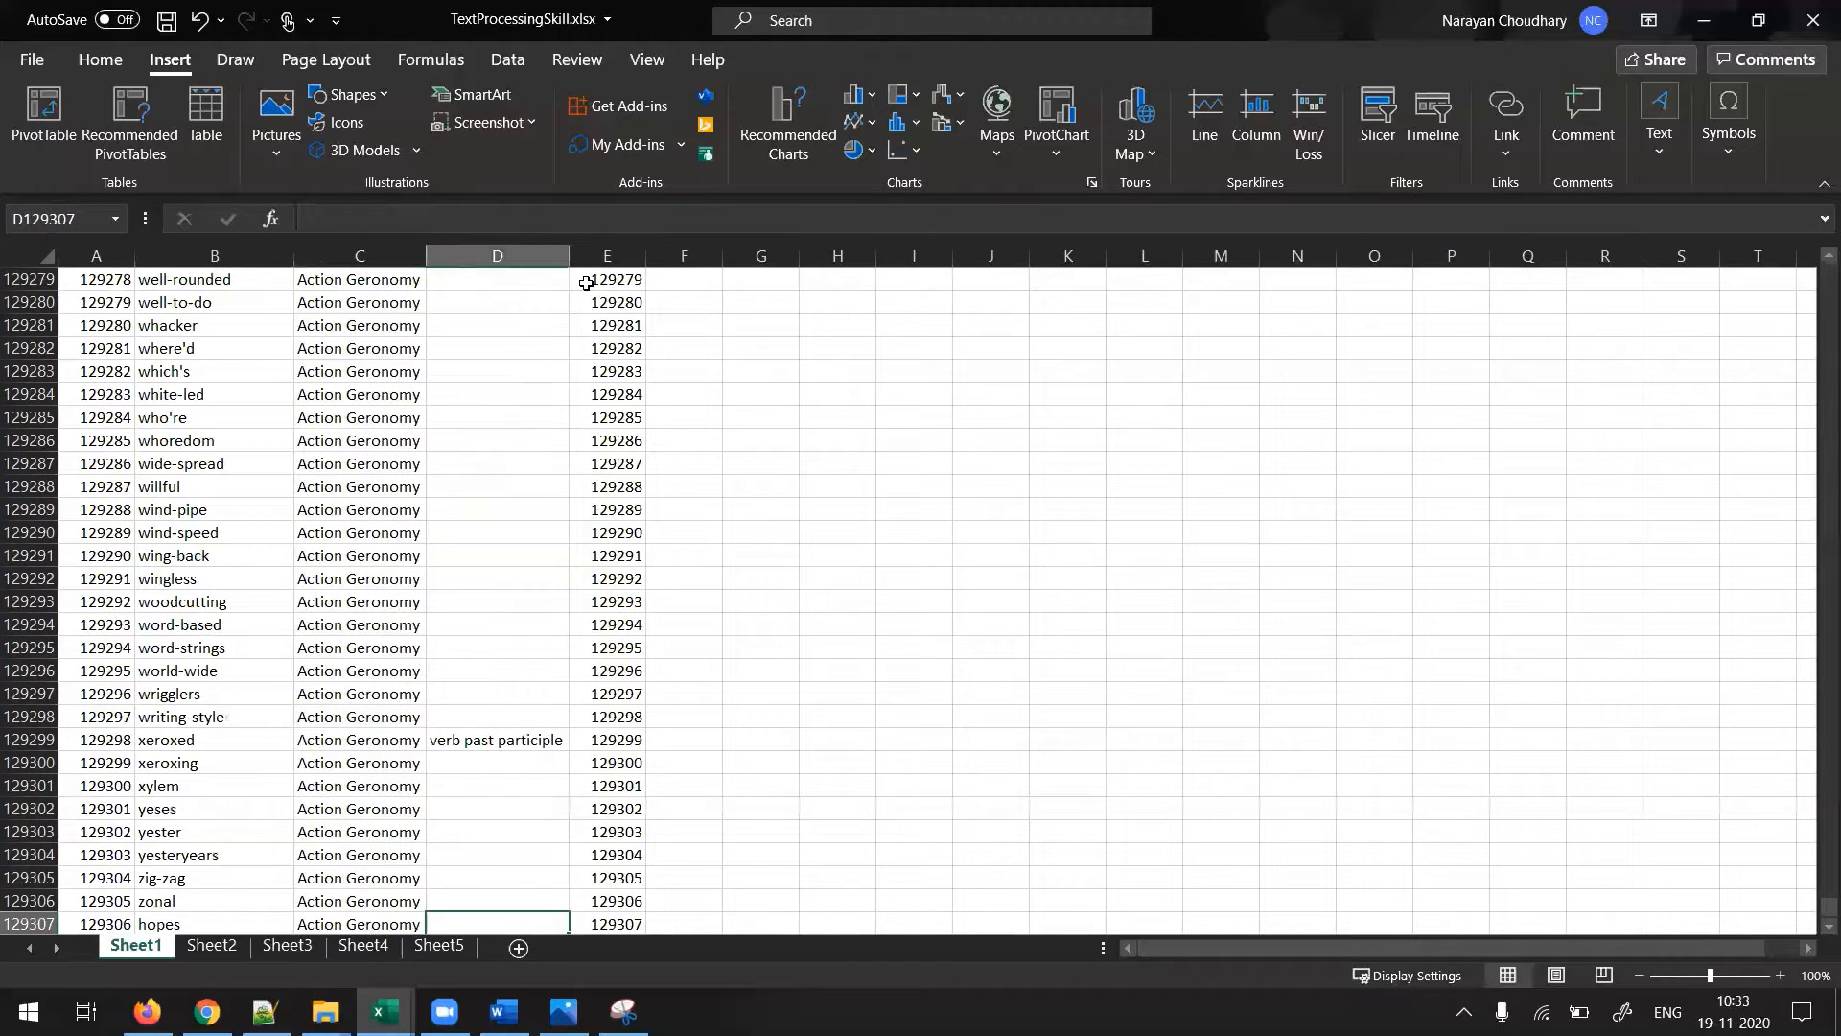
key(ctrl+Up)
key(ctrl+Up)
key(ctrl+Up)
key(ctrl+Up)
key(ctrl+Up)
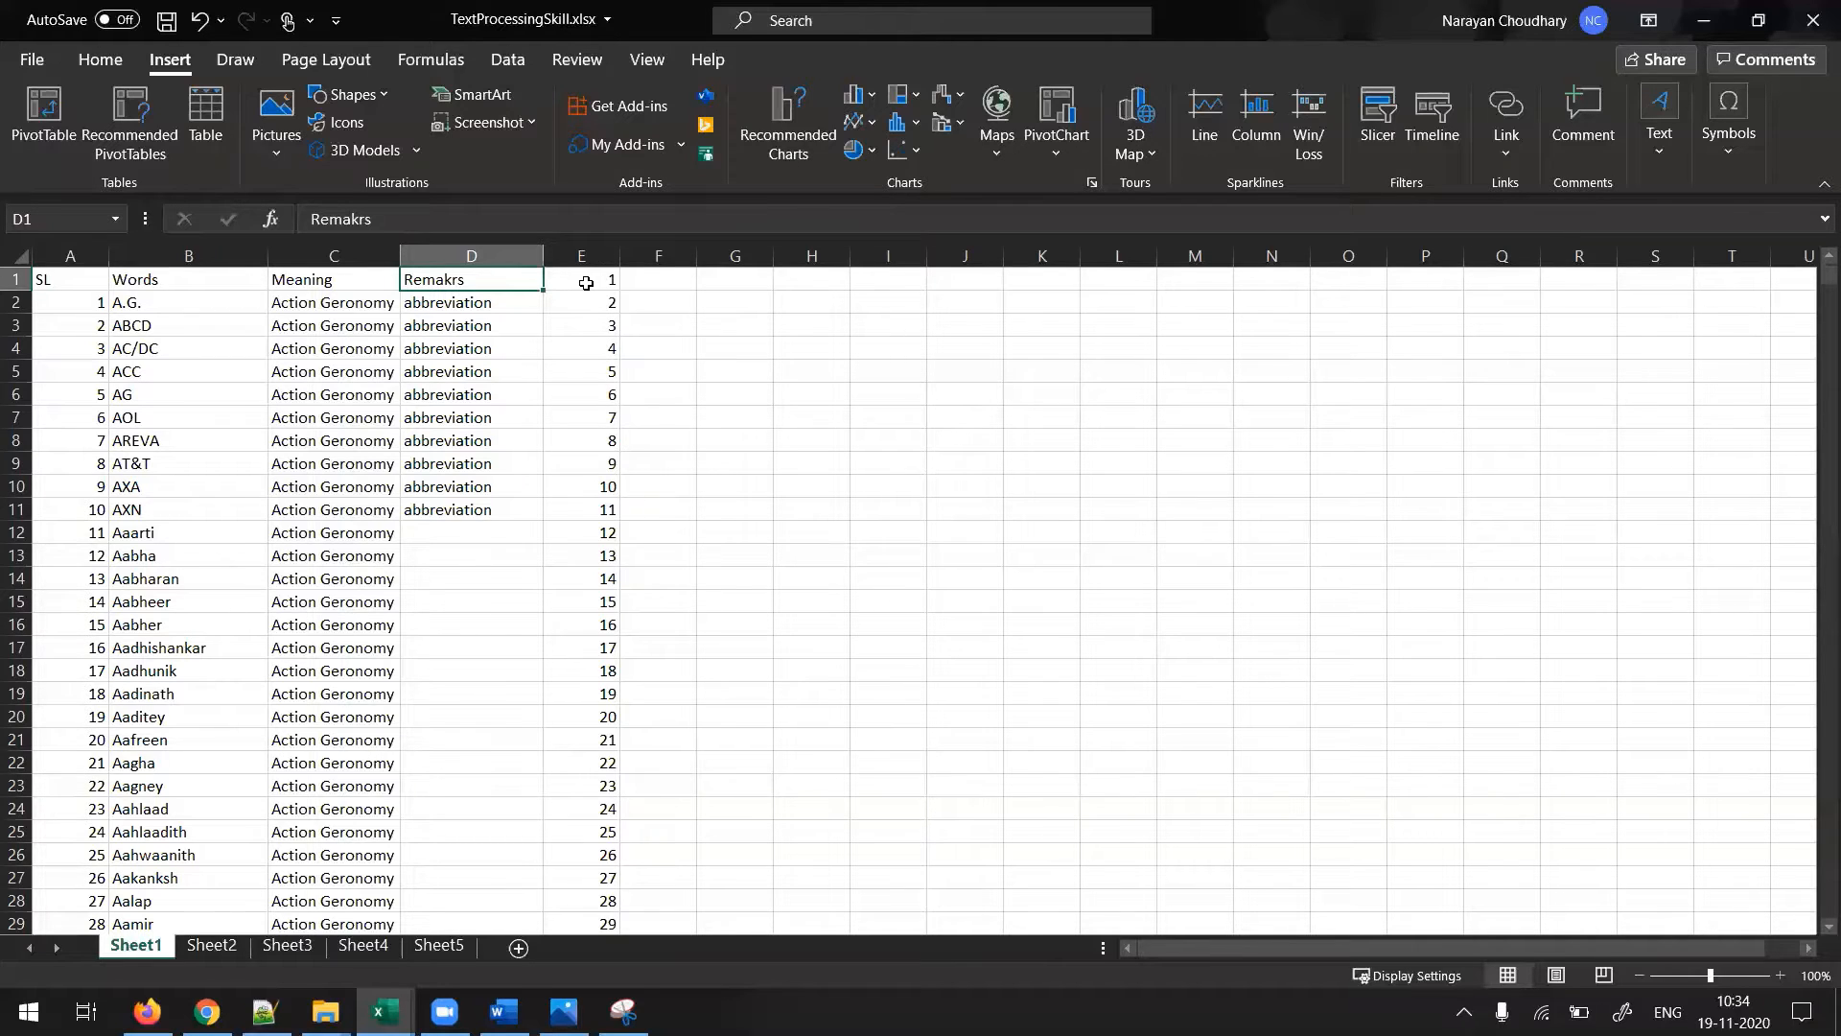
- Fill the first two blank Remakrs cells, entering NIL in D12 and NA in D13
key(ctrl+Down)
key(Down)
text(NIL)
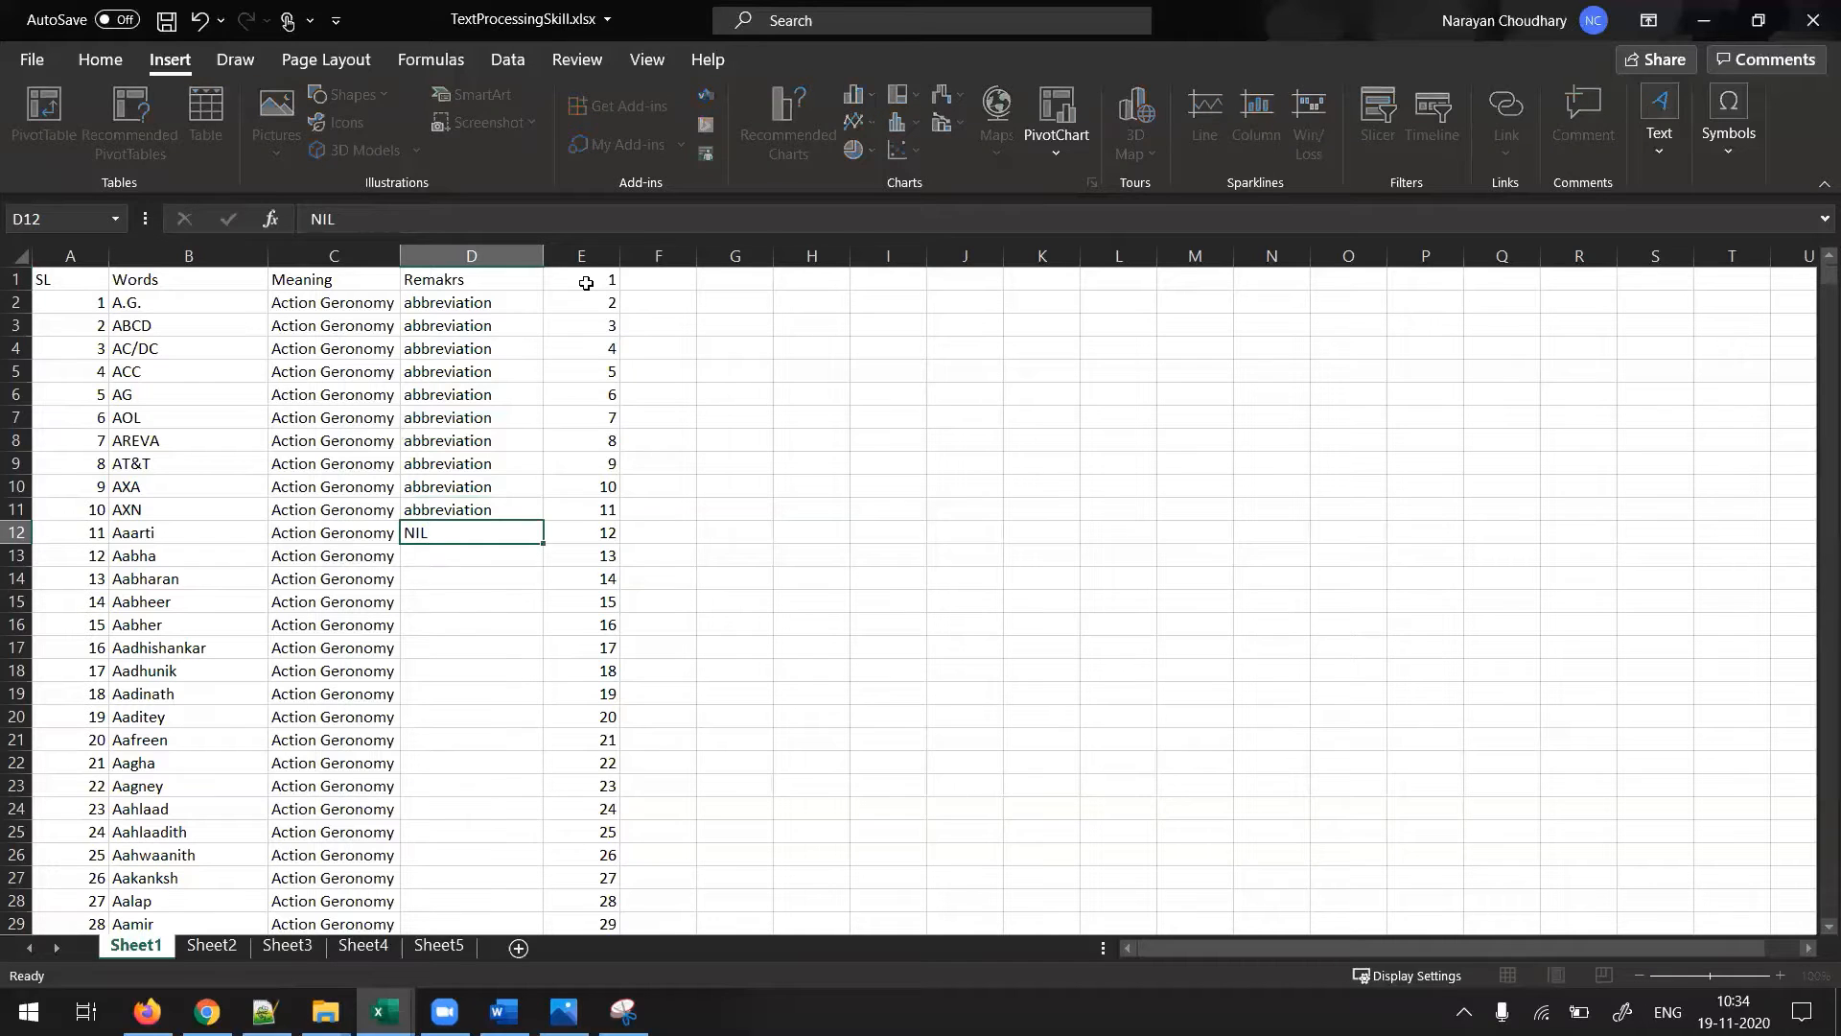
key(Return)
text(NA)
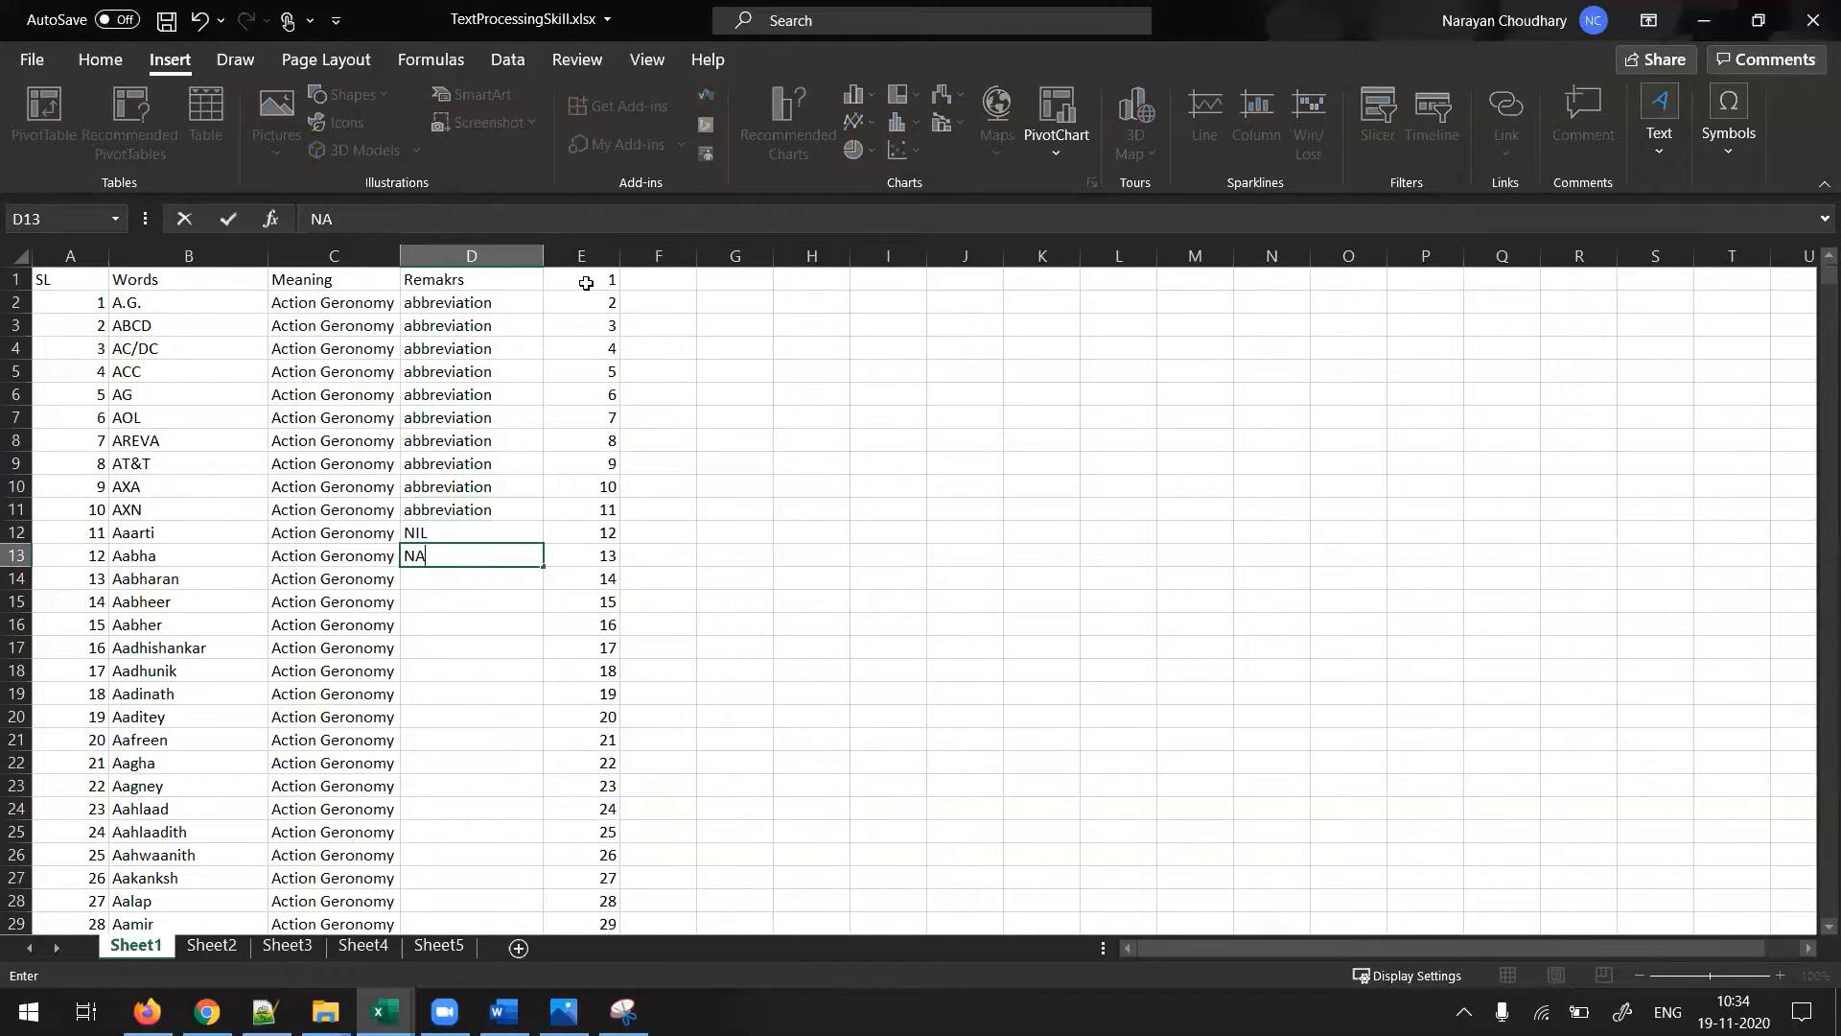
key(Return)
key(Up)
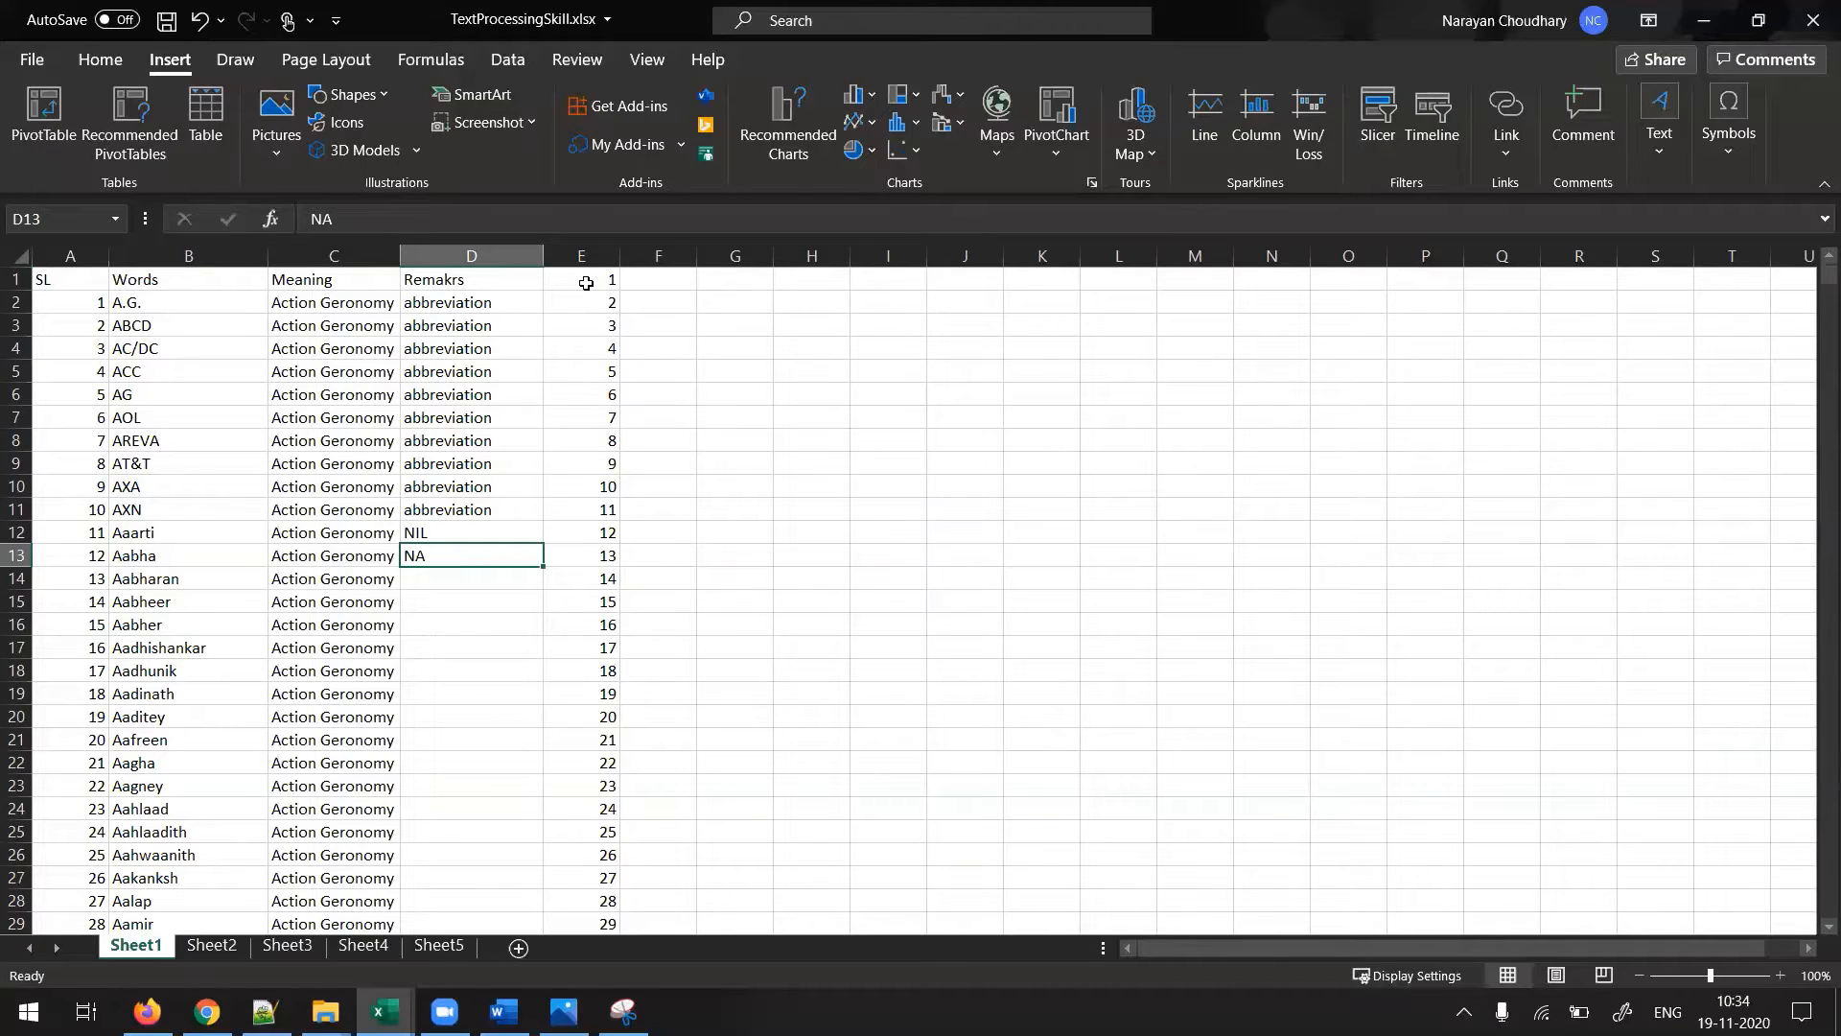
- Copy the NA entry from D13 into the five blank cells D14:D18
key(ctrl+c)
key(Down)
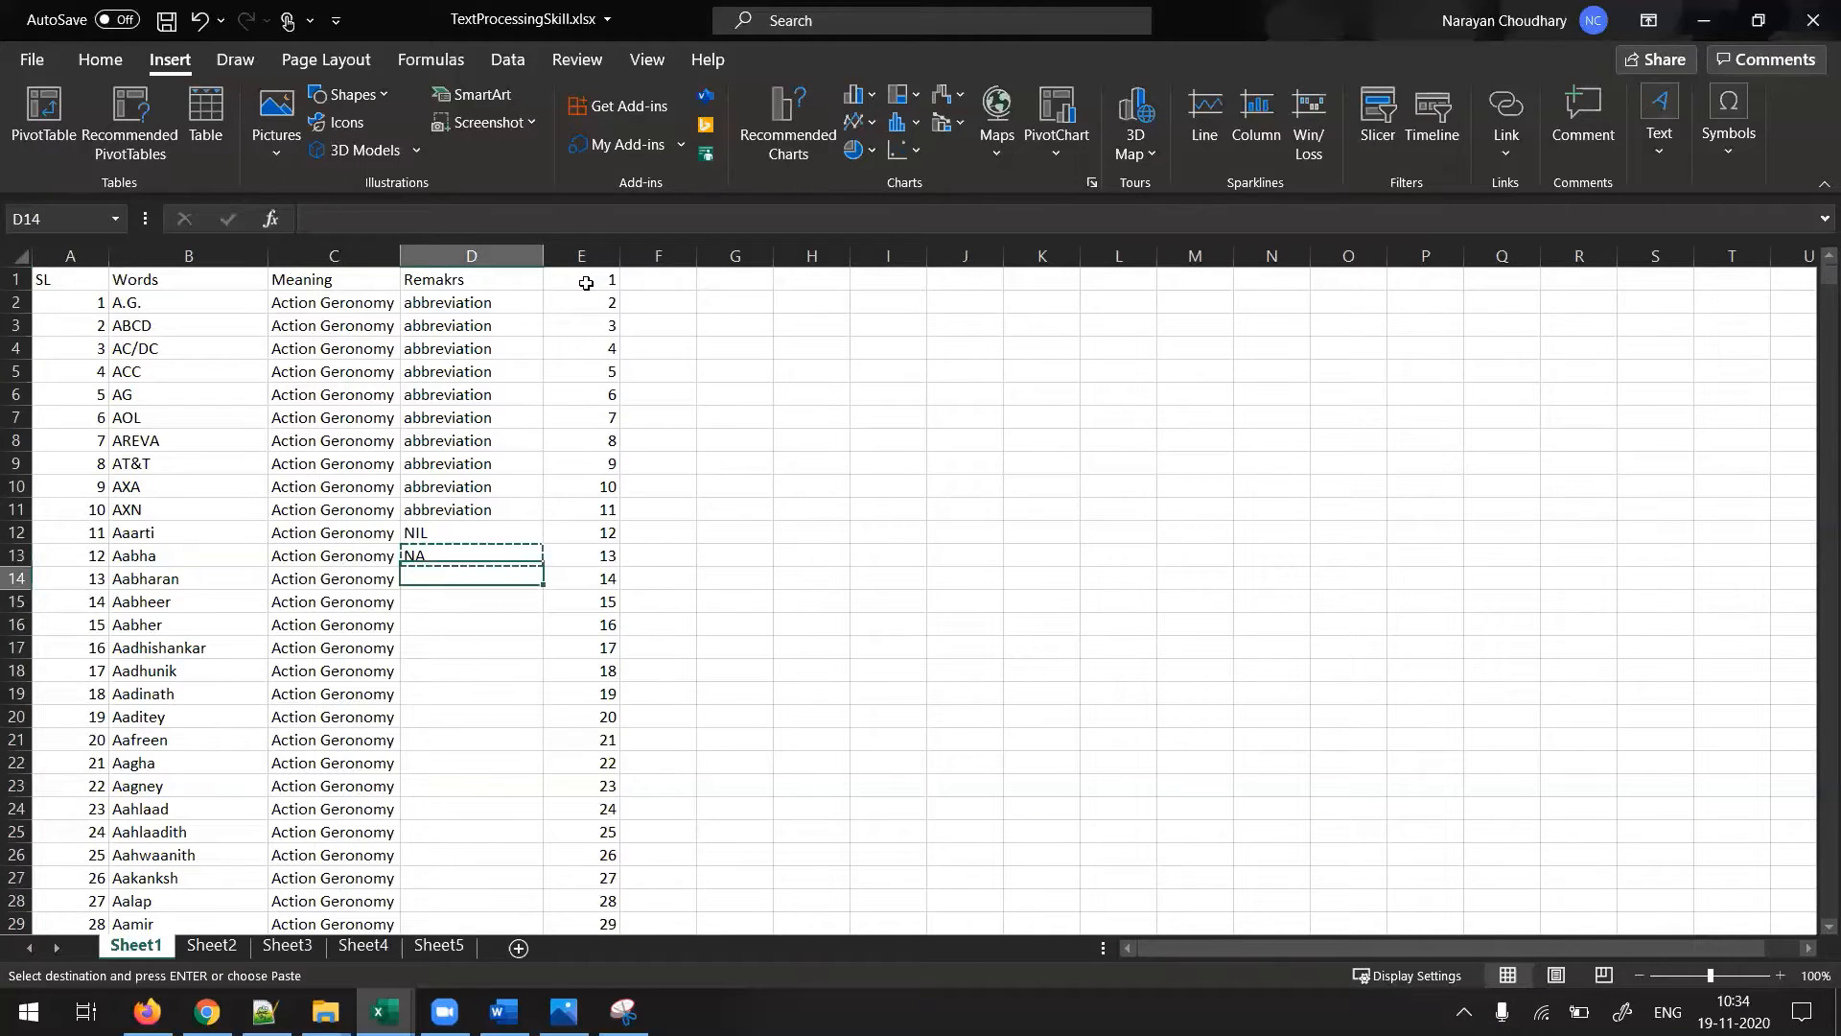
key(shift+Down)
key(shift+Down)
key(shift+Down)
key(shift+Down)
key(Return)
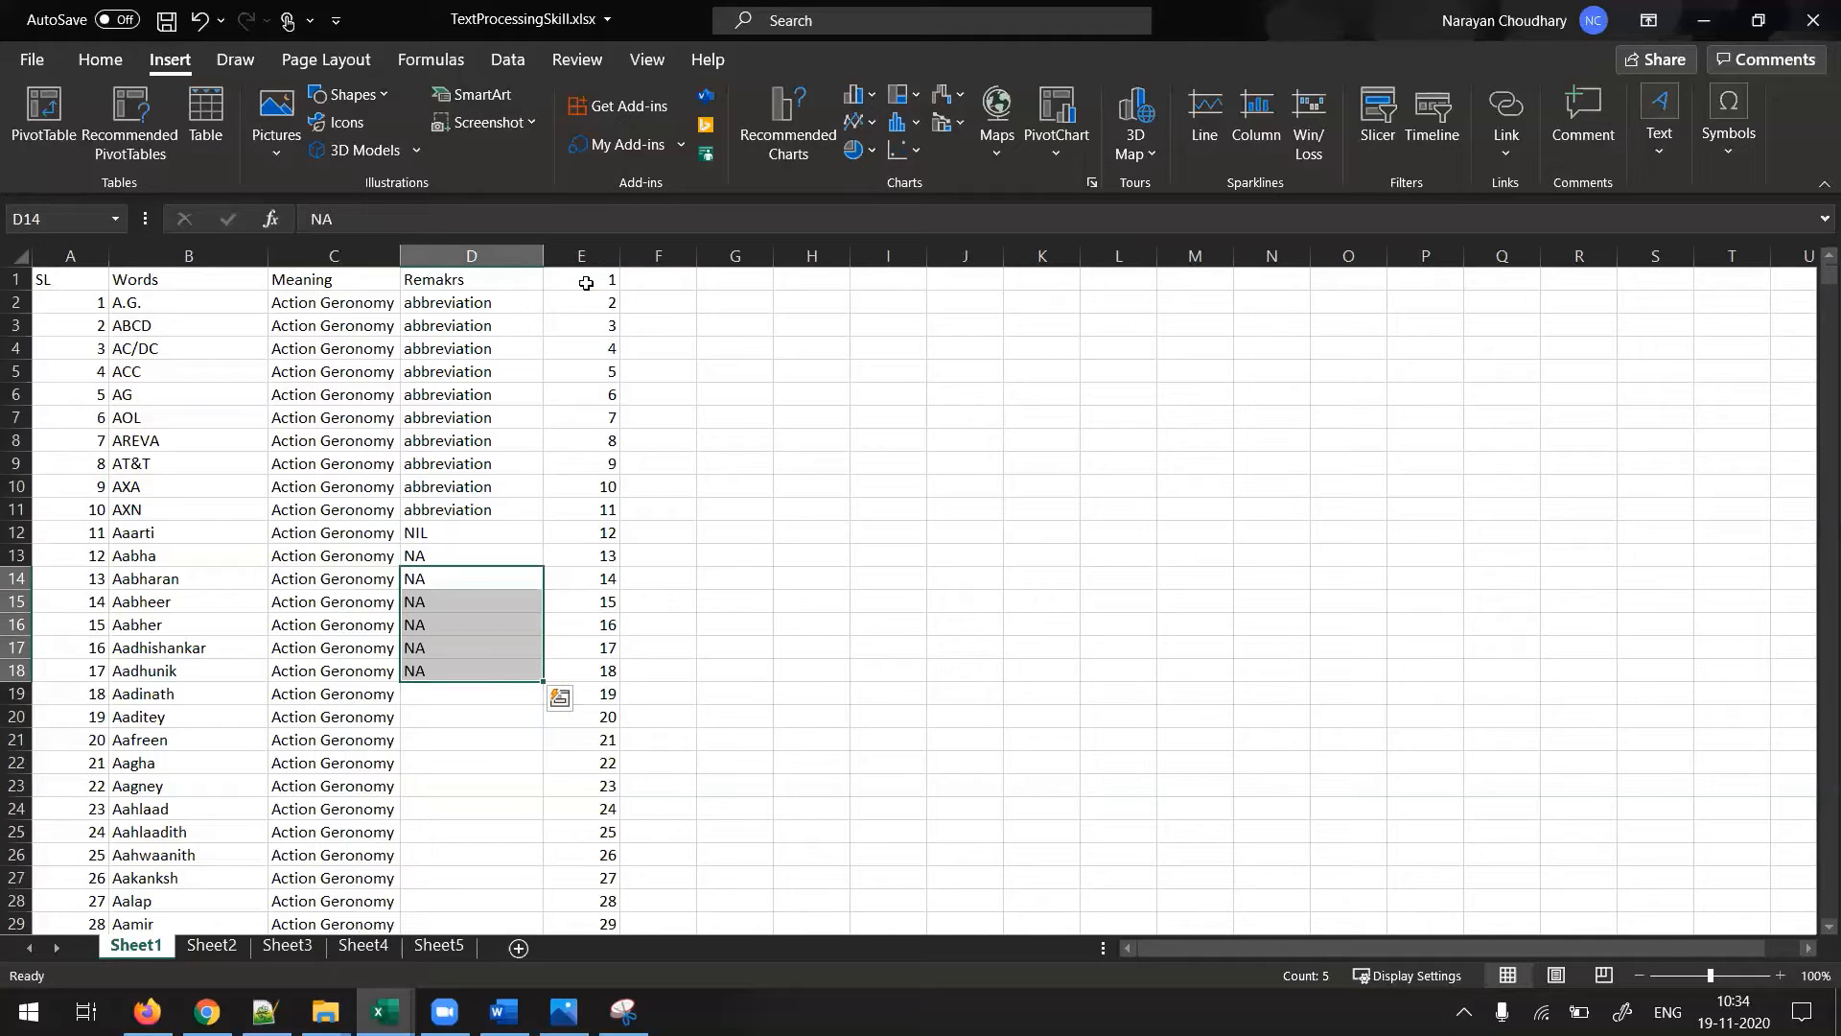
key(ctrl+q)
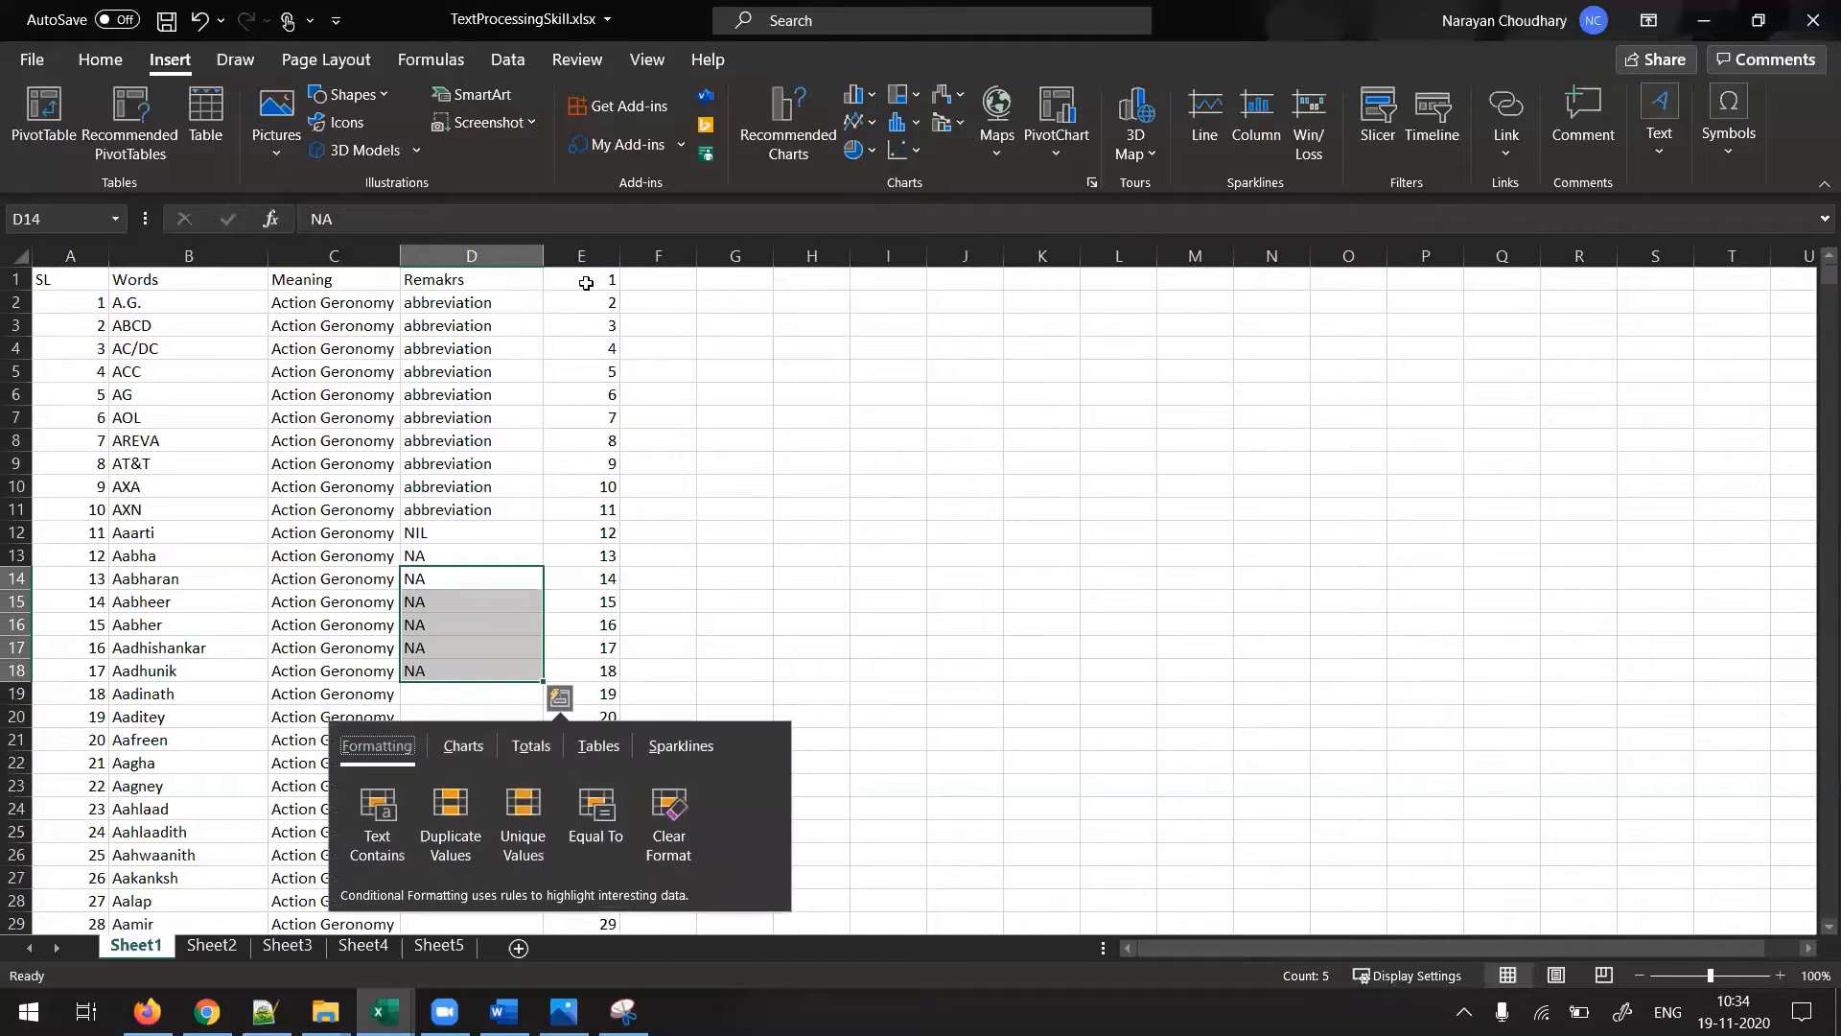
key(Escape)
- Copy the NA entry from D15 into the blank cell D19
key(Down)
key(ctrl+c)
key(Down)
key(Down)
key(Down)
key(Down)
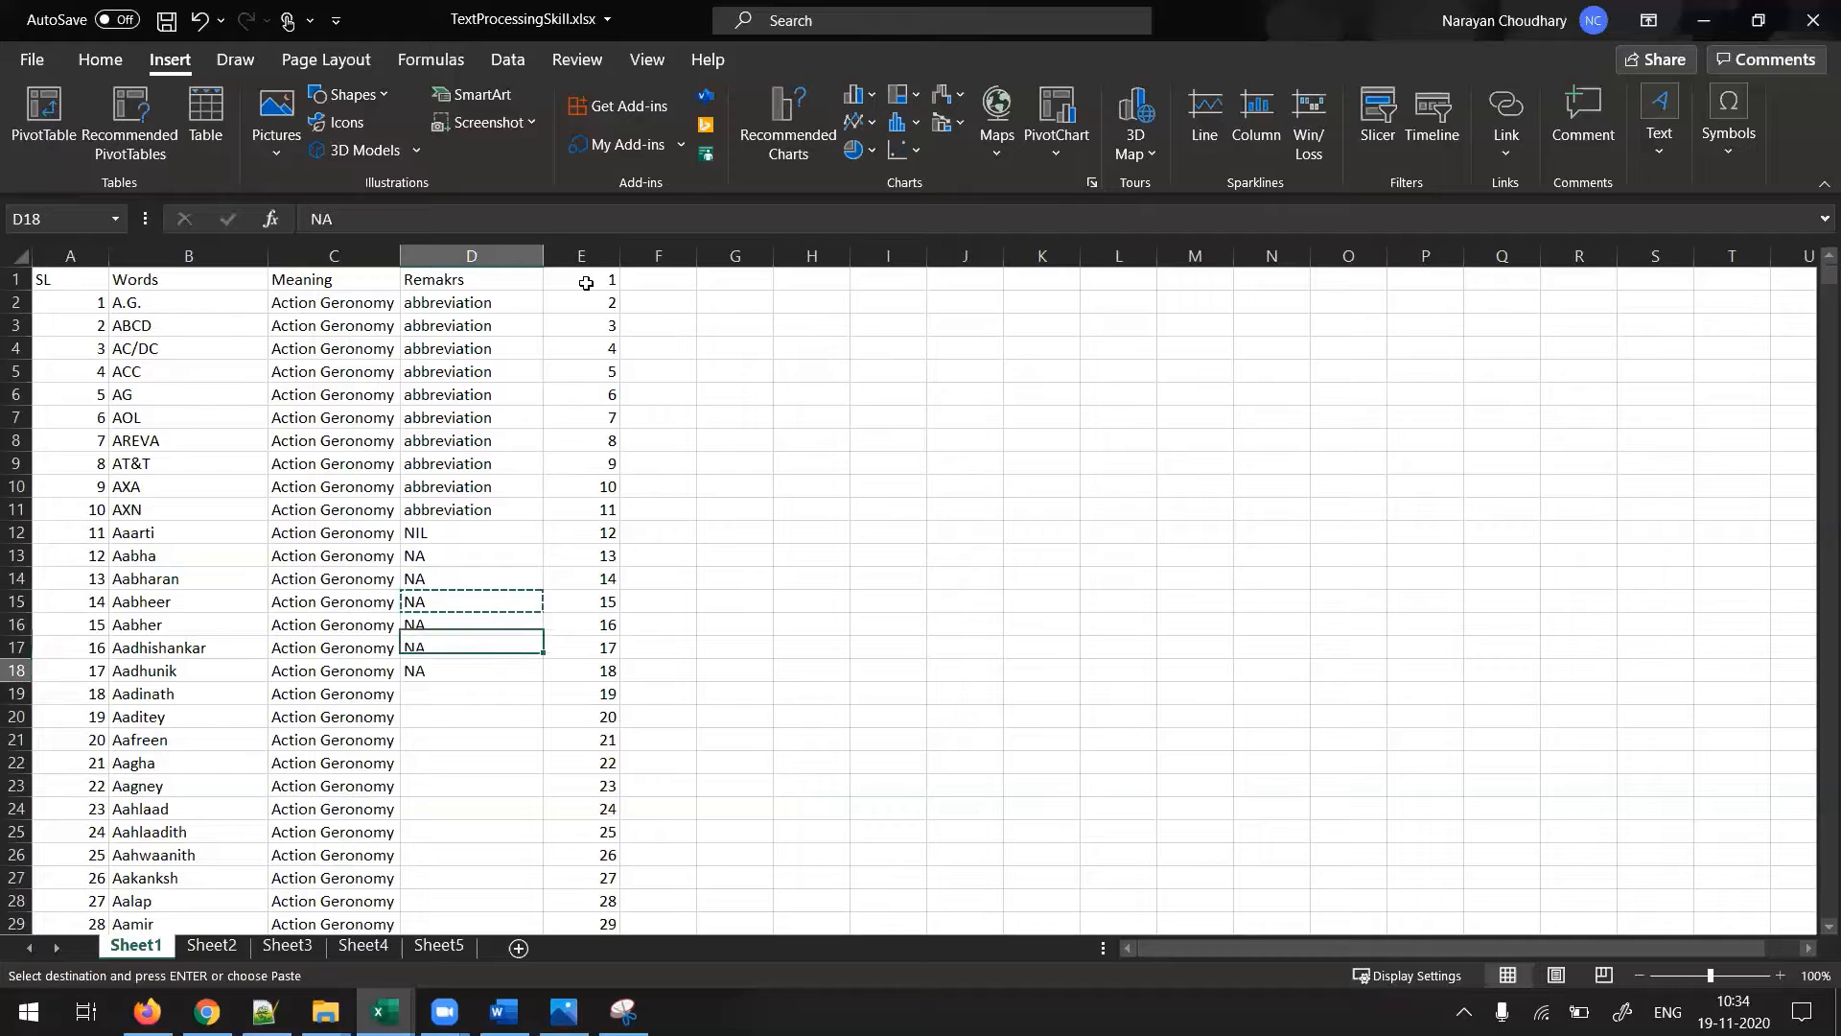
key(Return)
- Examine the remaining blank cells in the Remakrs column, down to the last data row and back to the headers
key(Down)
key(Down)
key(Down)
key(Down)
key(Down)
key(Down)
key(Down)
key(Down)
key(Down)
key(Down)
key(Down)
key(Down)
key(Down)
key(Down)
key(Down)
key(Down)
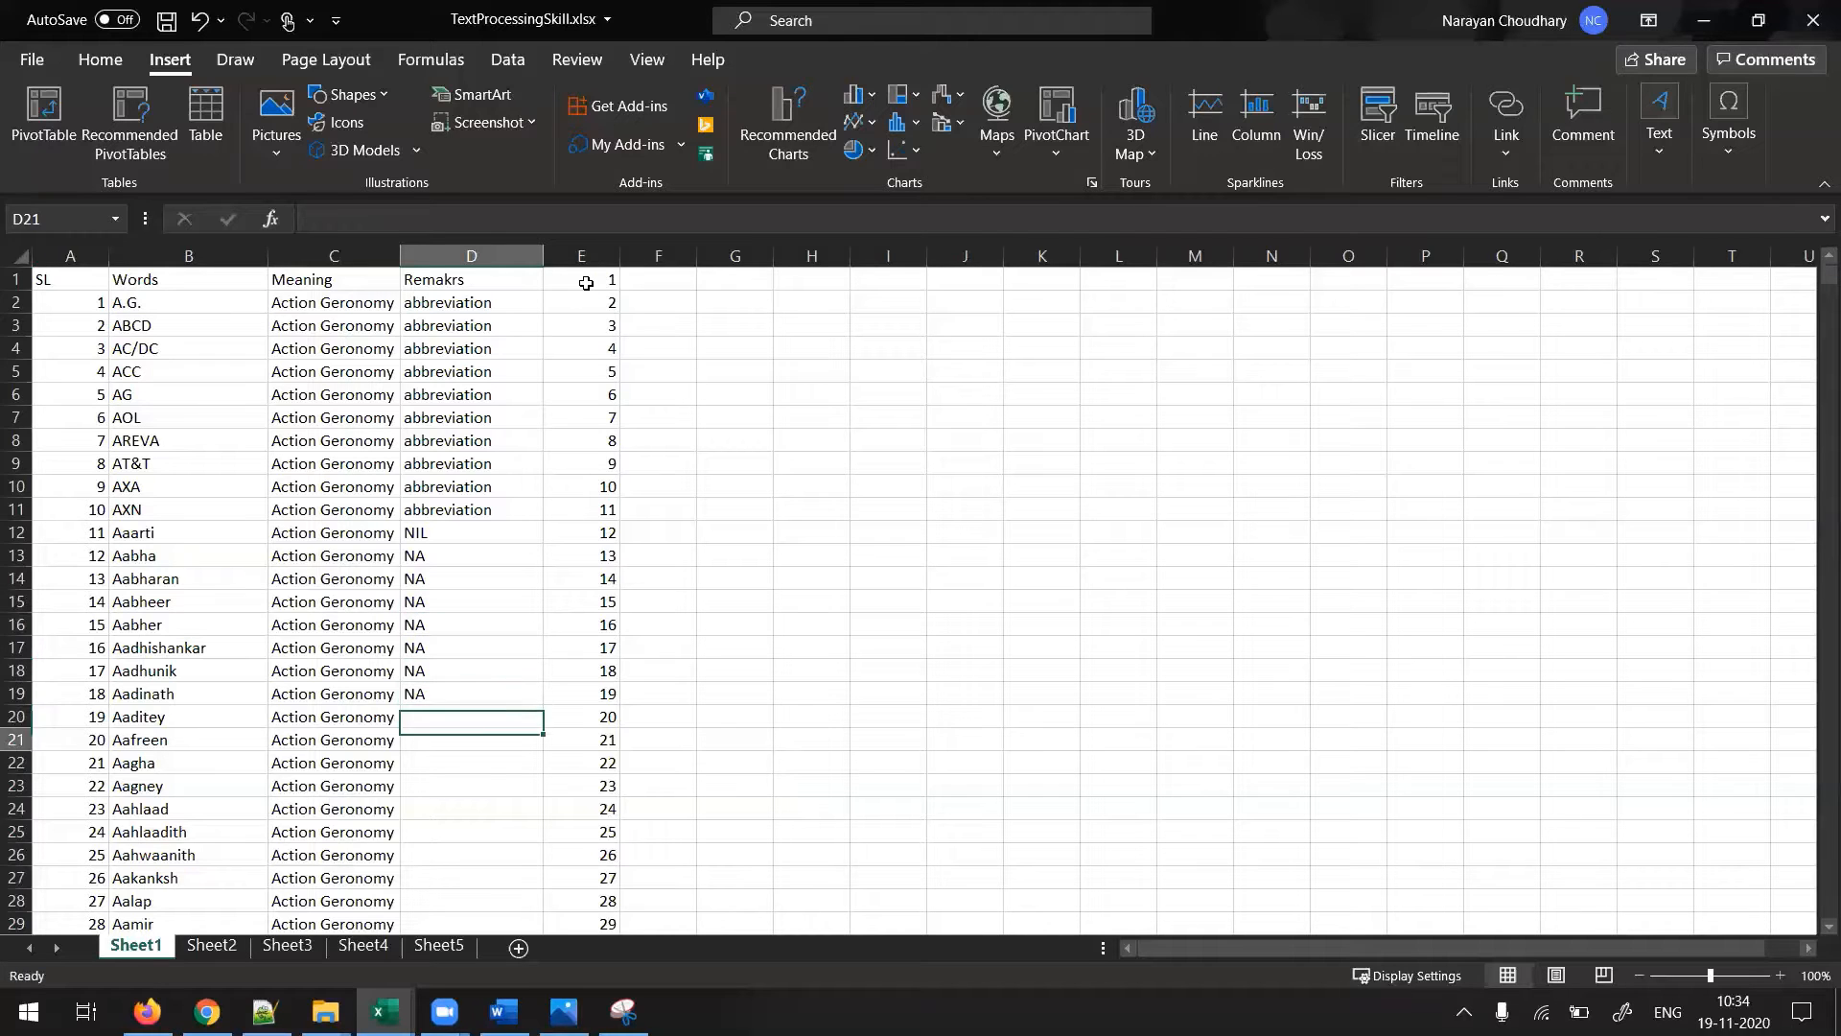
key(Down)
key(Down)
key(Down)
key(Down)
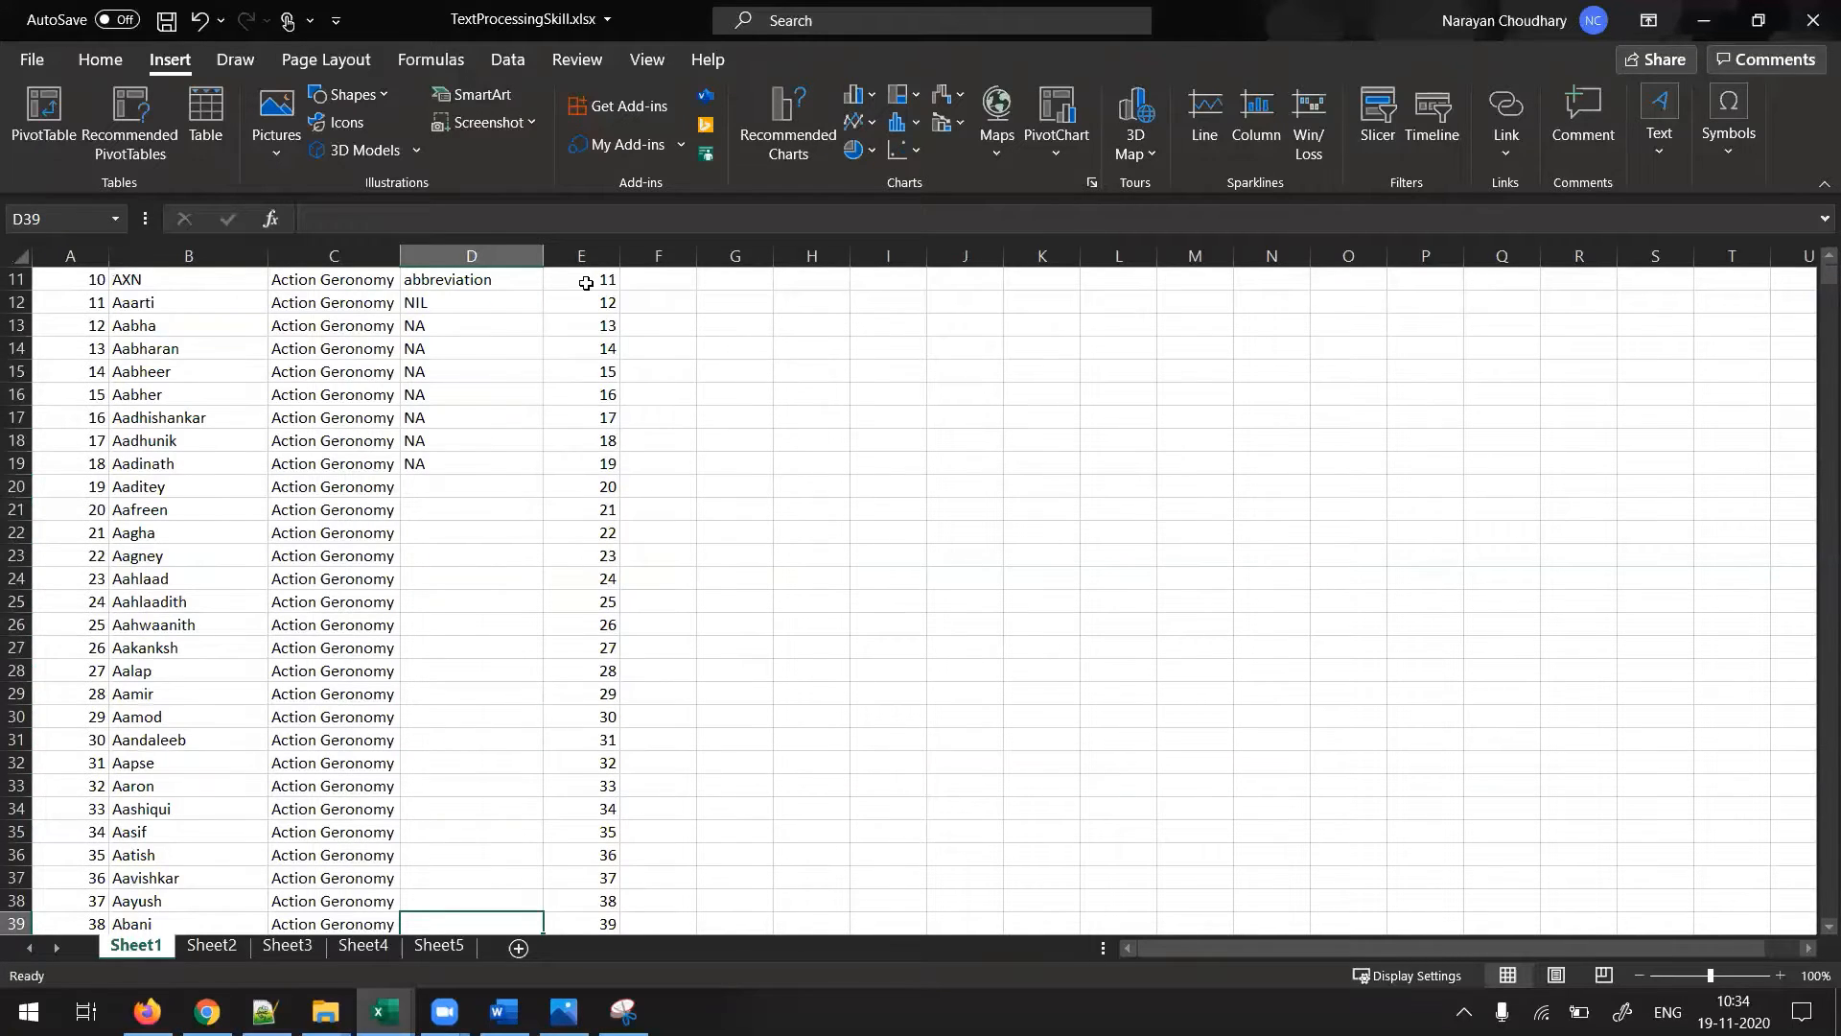
key(ctrl+Up)
key(ctrl+Up)
key(Down)
key(Down)
key(ctrl+Down)
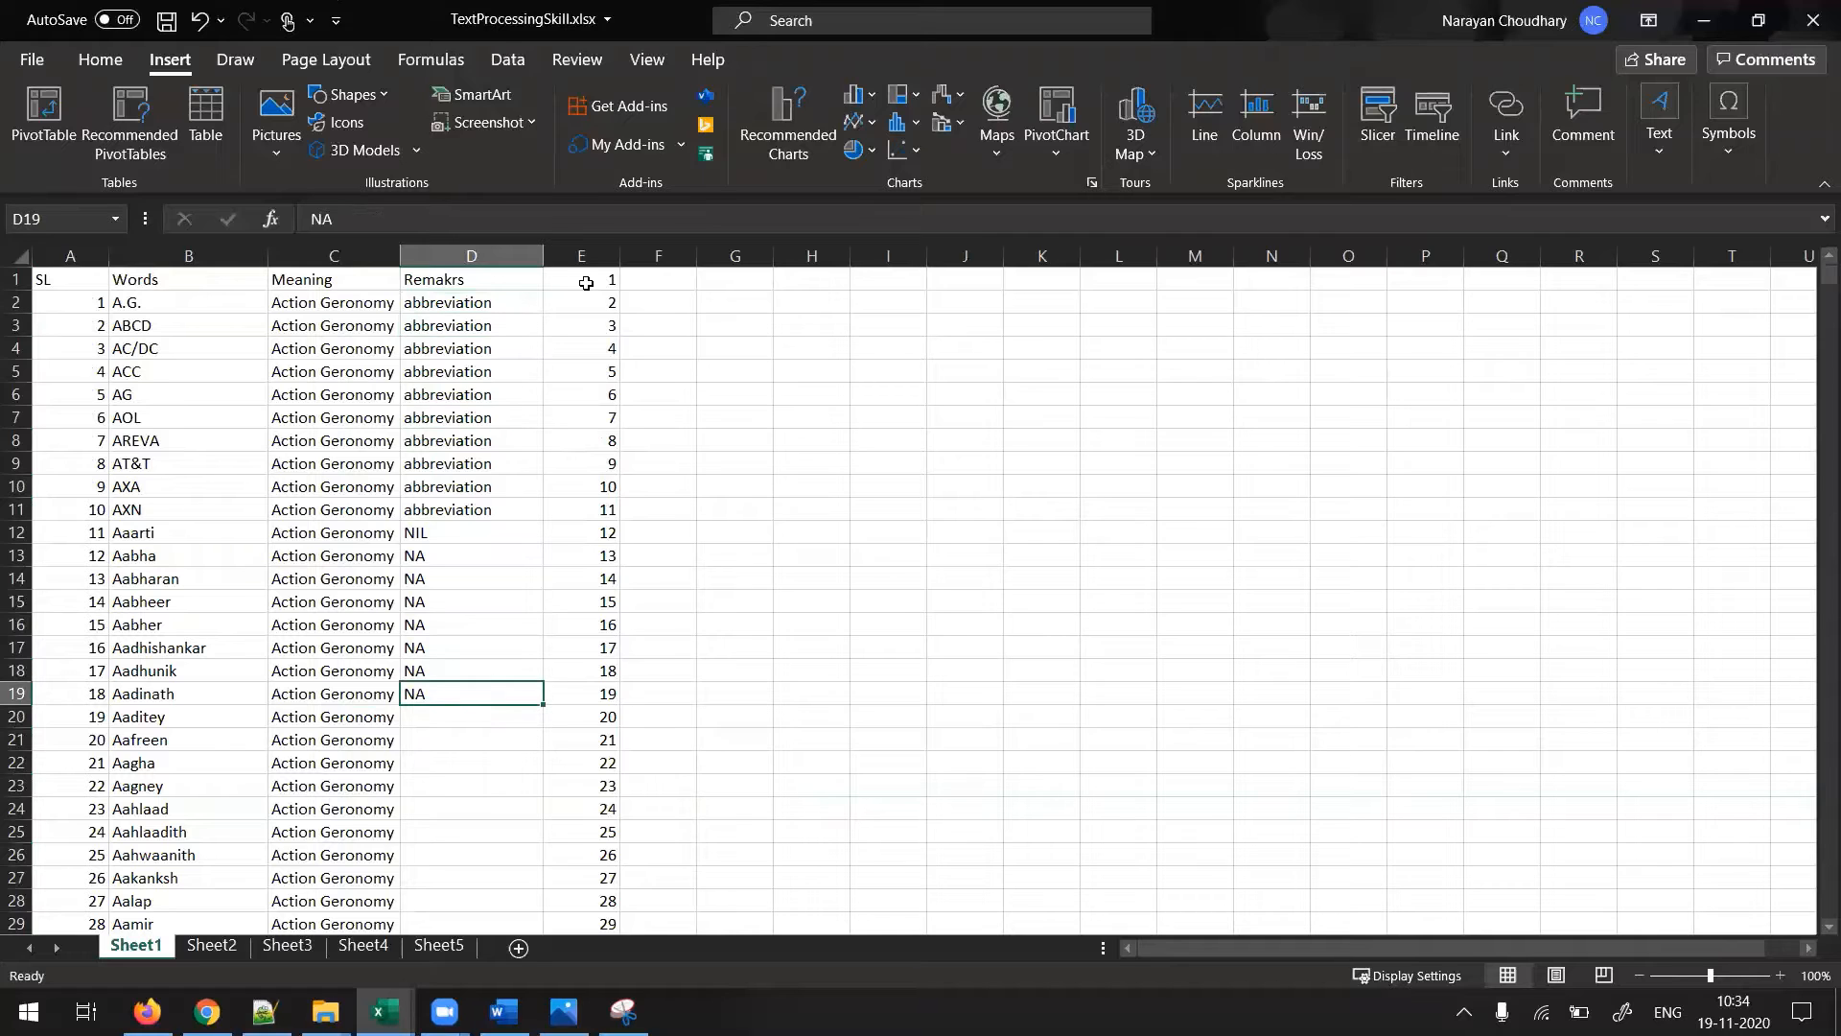
key(Left)
key(ctrl+Down)
key(Right)
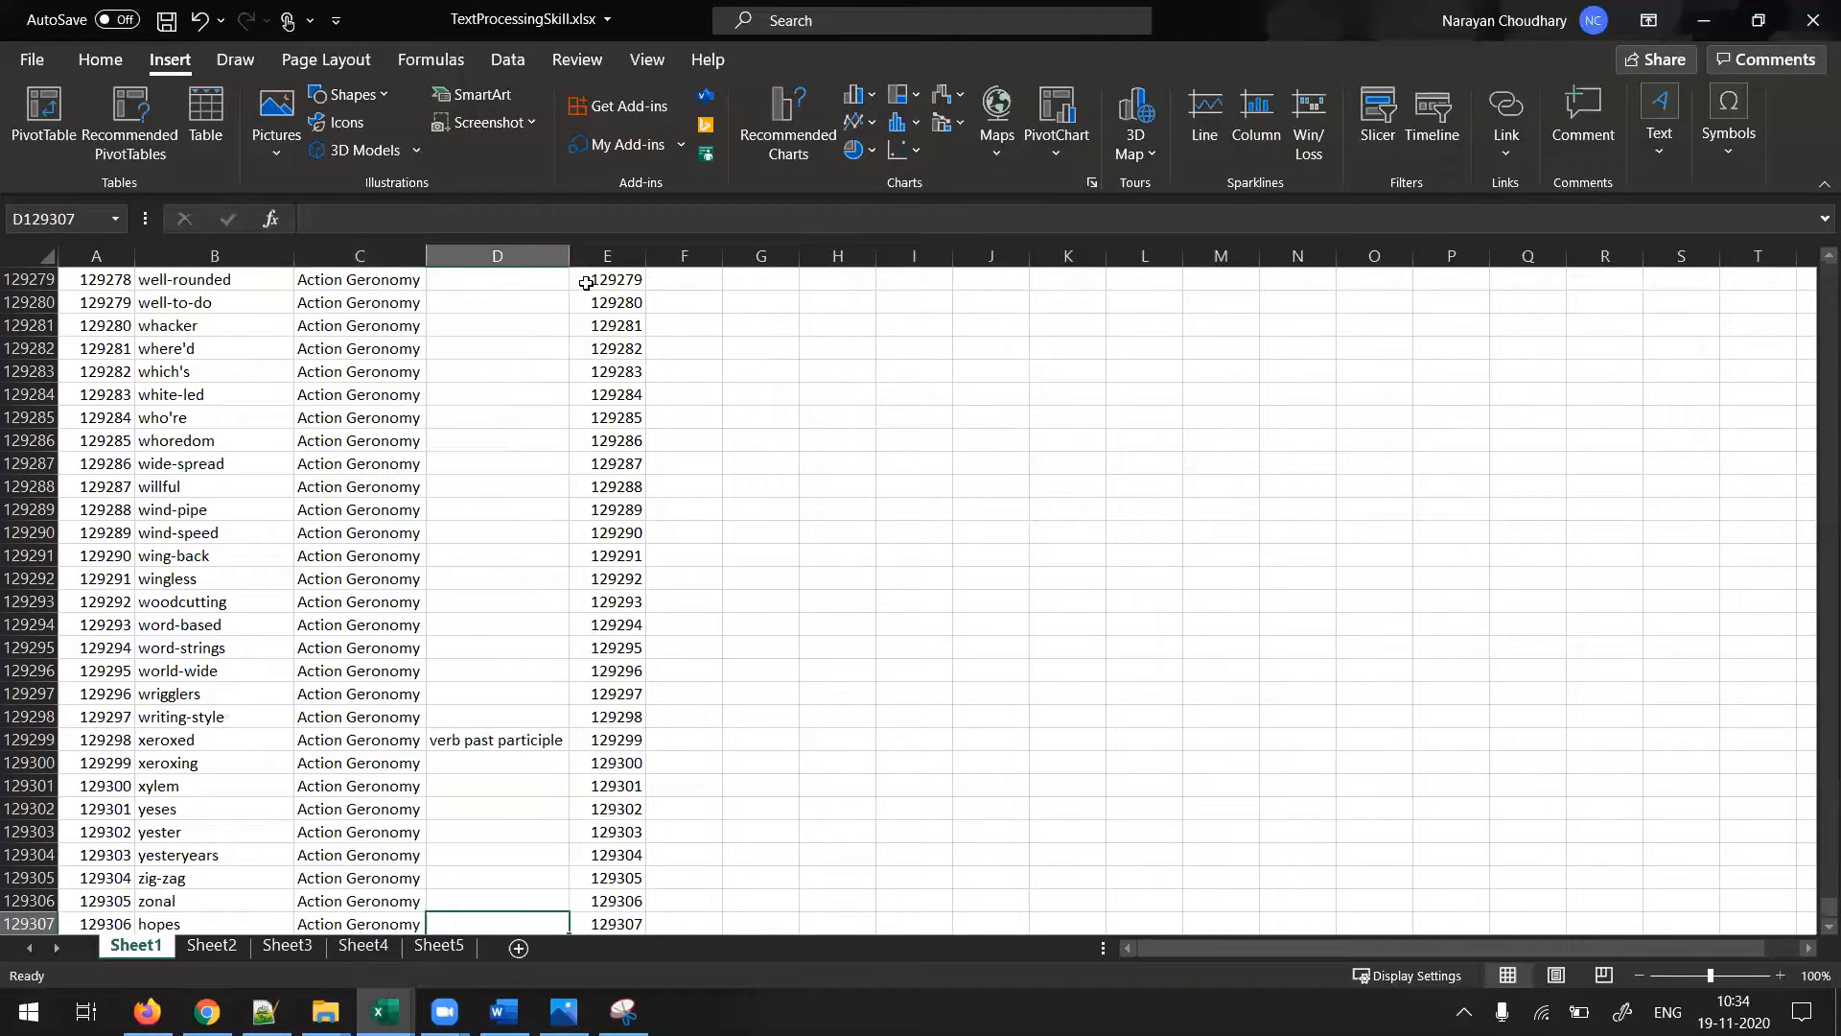
key(Left)
key(ctrl+Up)
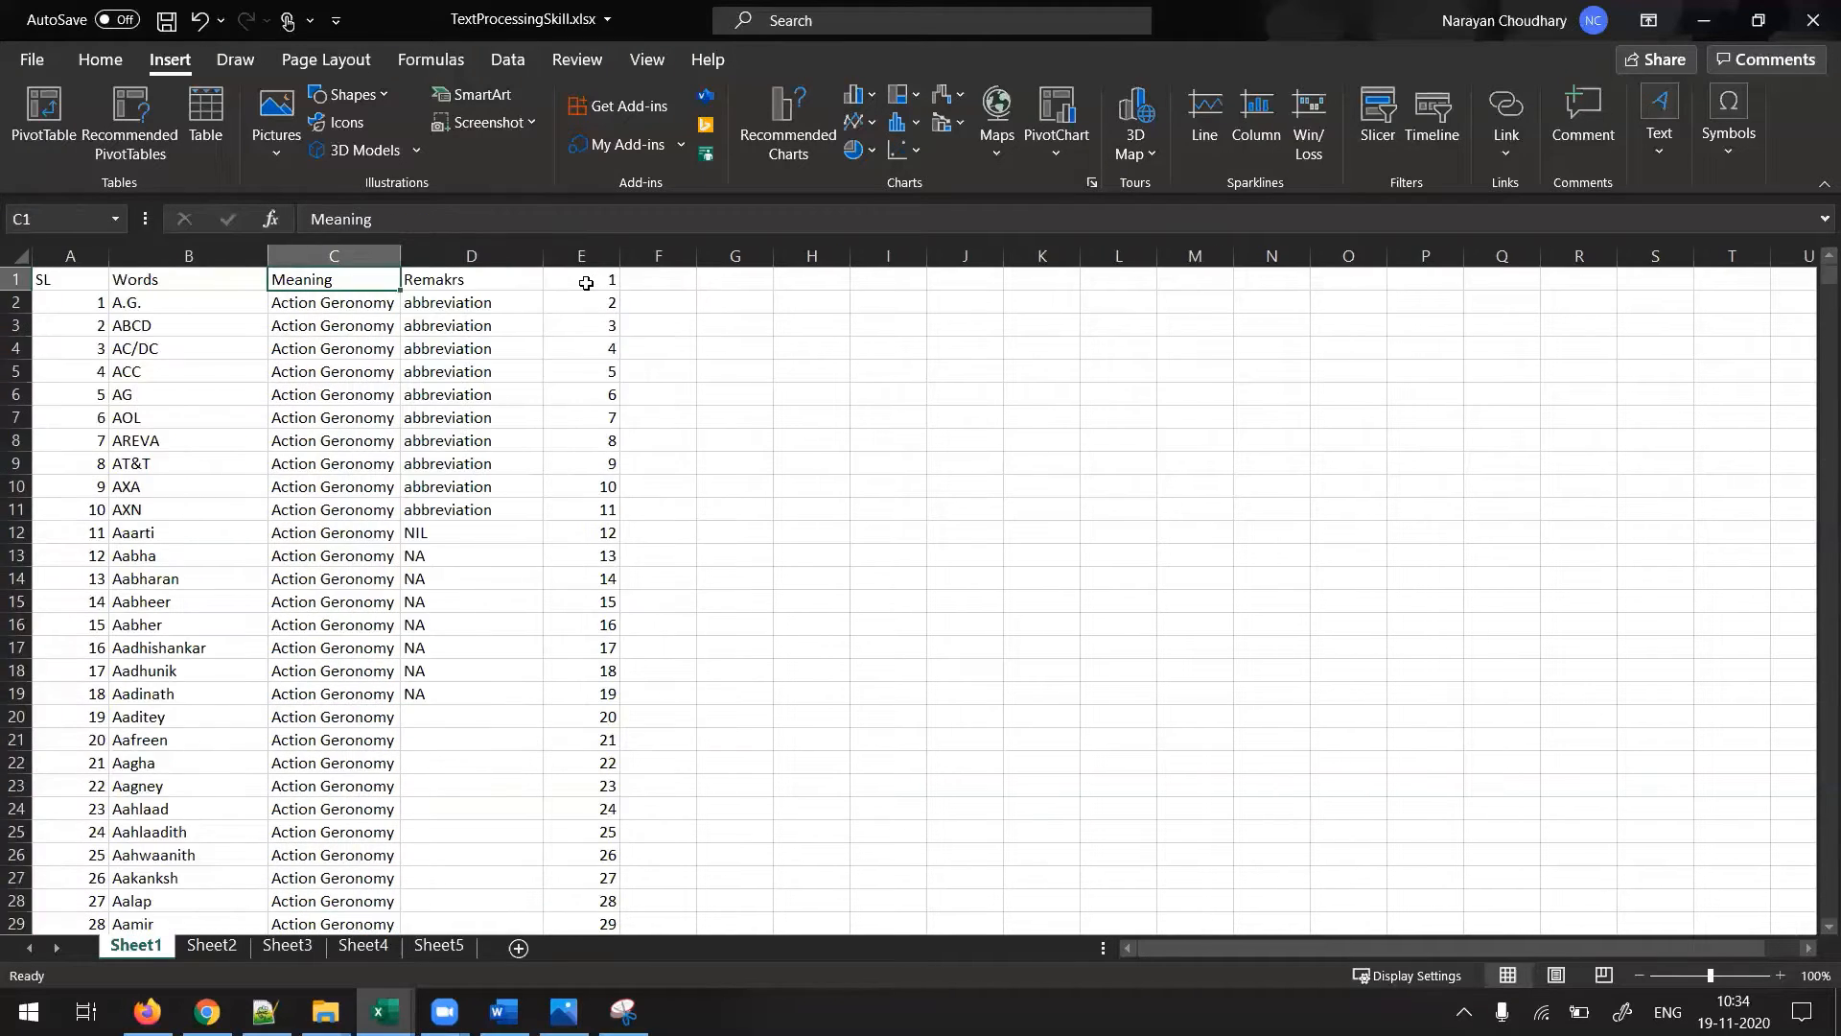
key(Right)
key(Down)
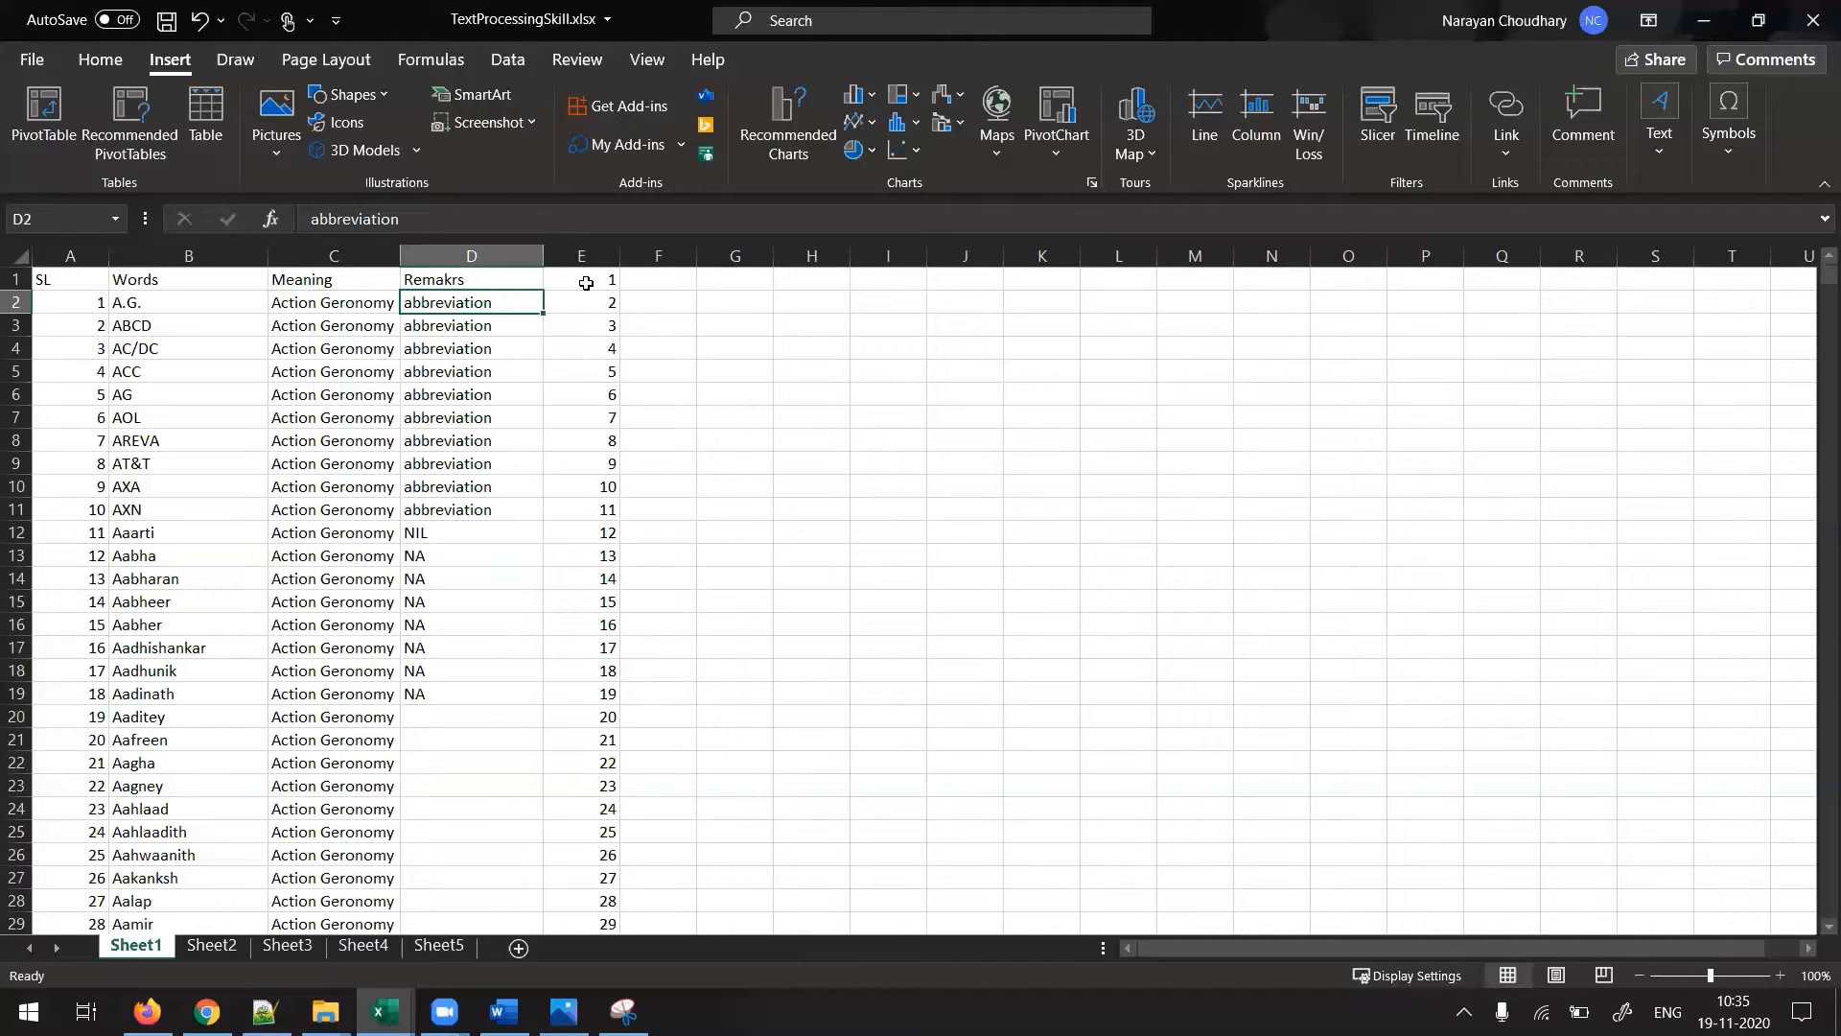
key(ctrl+Down)
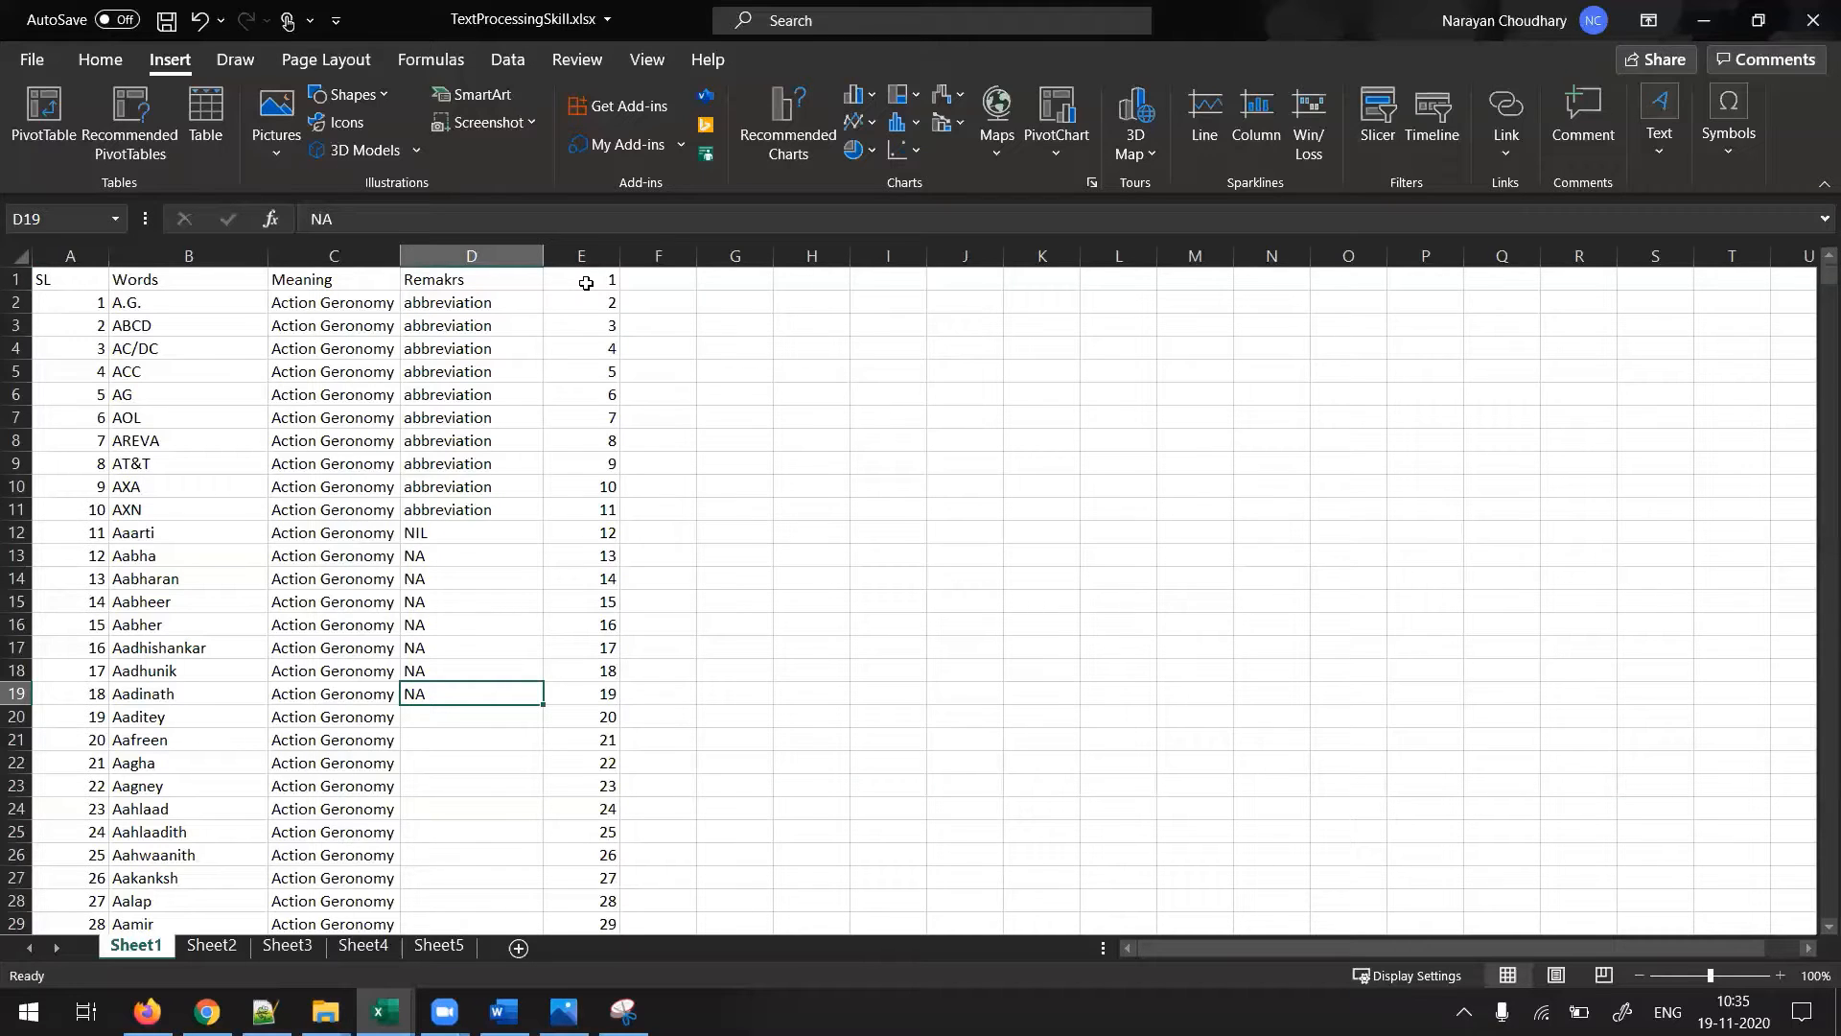
key(ctrl+c)
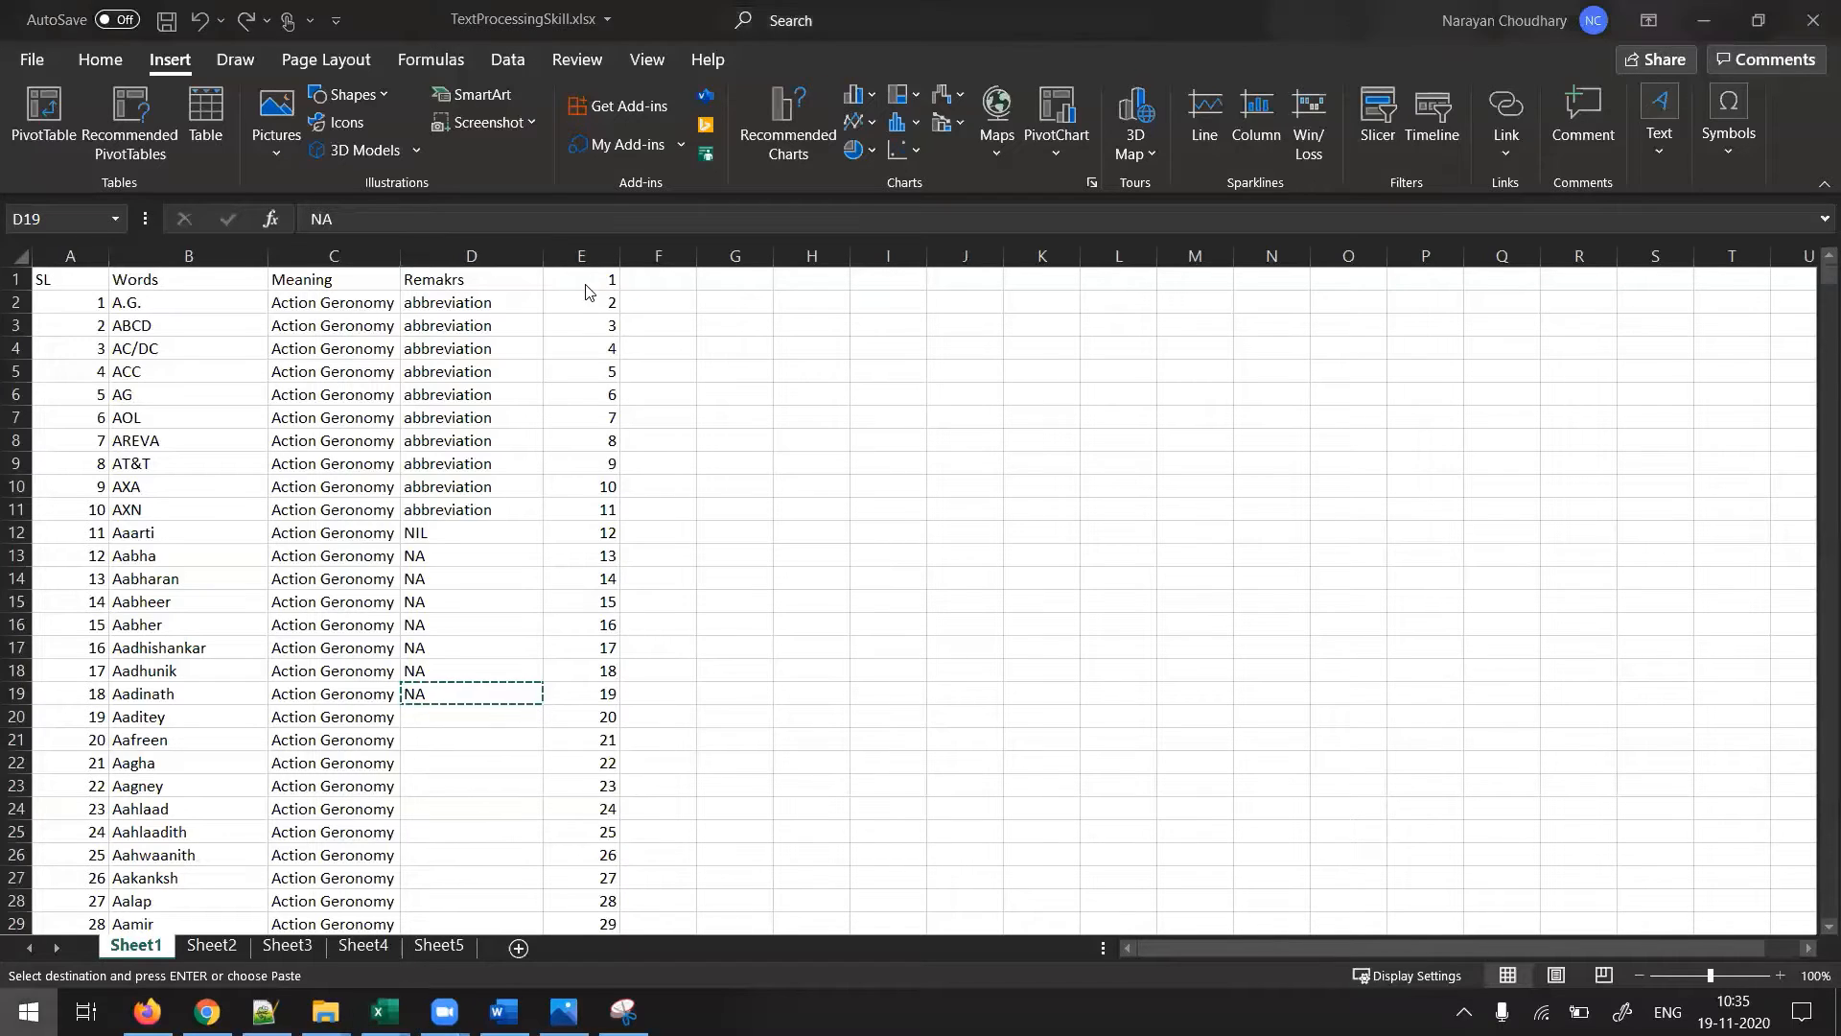
- Launch Carnac.exe from the Release folder in File Explorer and minimise that folder window
key(alt+Tab)
key(alt+Tab)
key(alt+Tab)
key(alt+Tab)
key(alt+Tab)
key(alt+Tab)
key(alt+Tab)
key(alt+Tab)
key(alt+Tab)
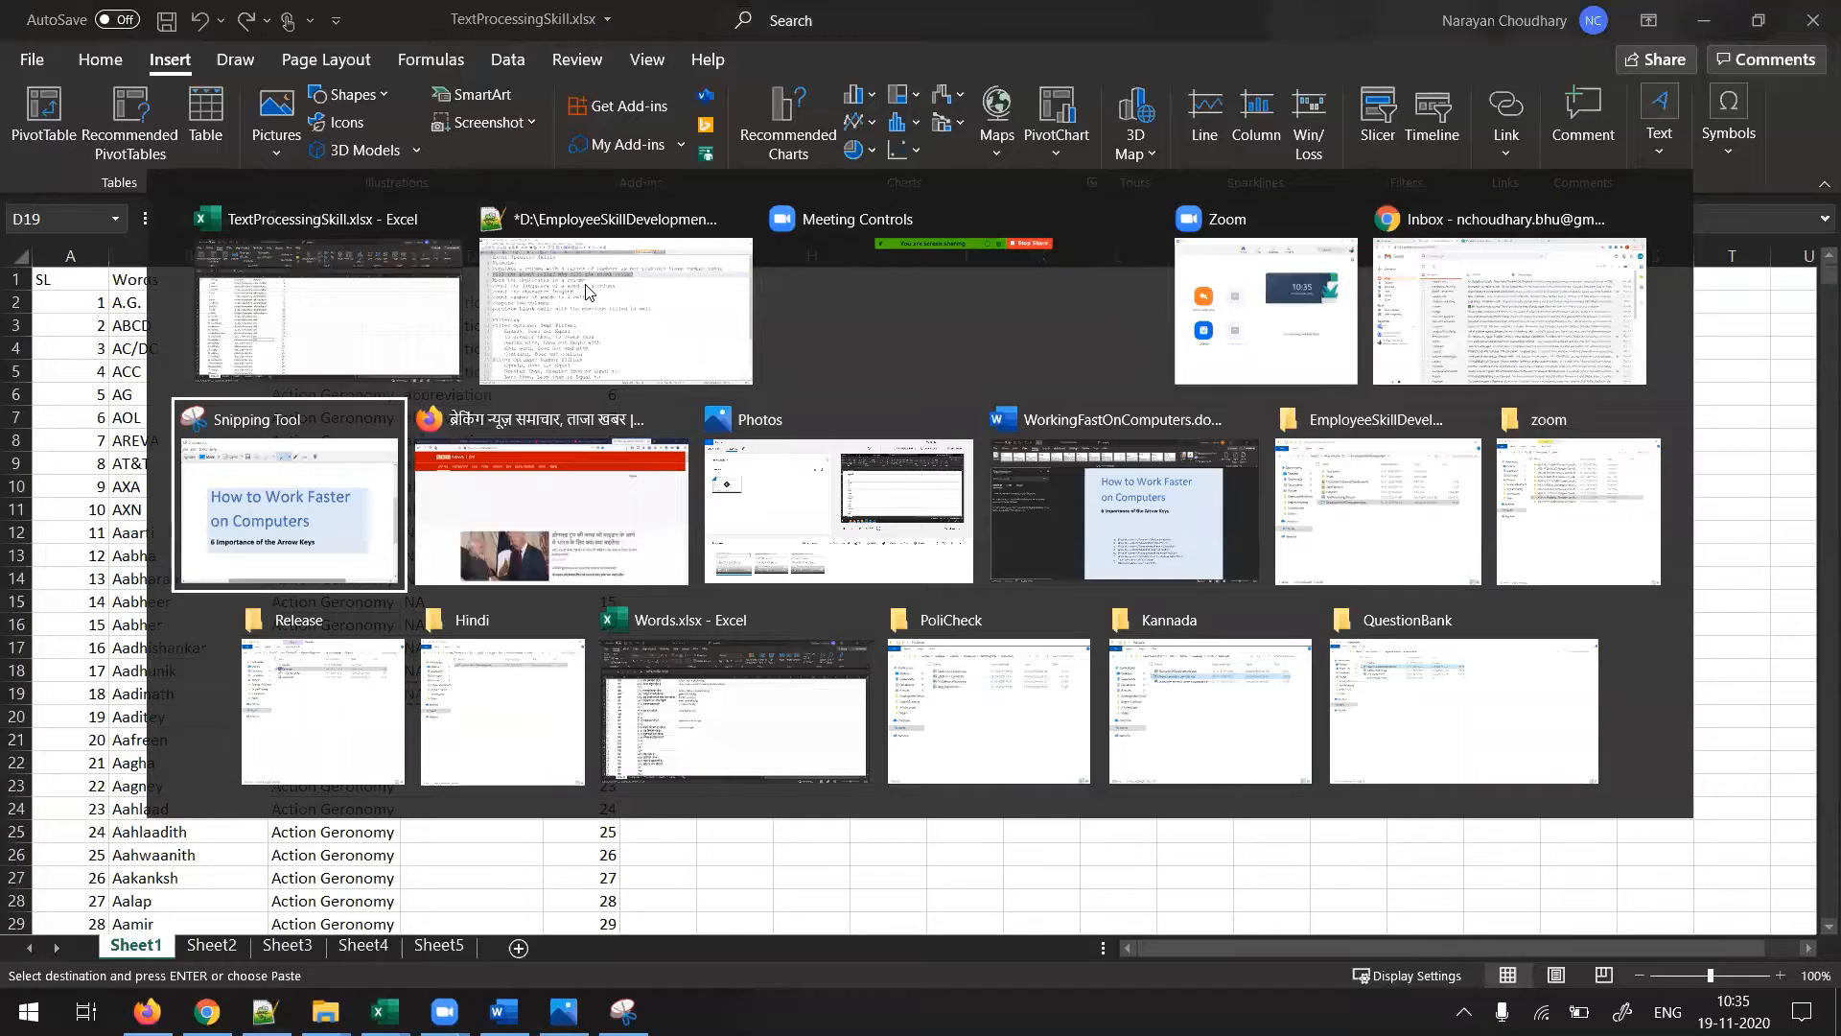
key(alt+Tab)
key(alt+Tab)
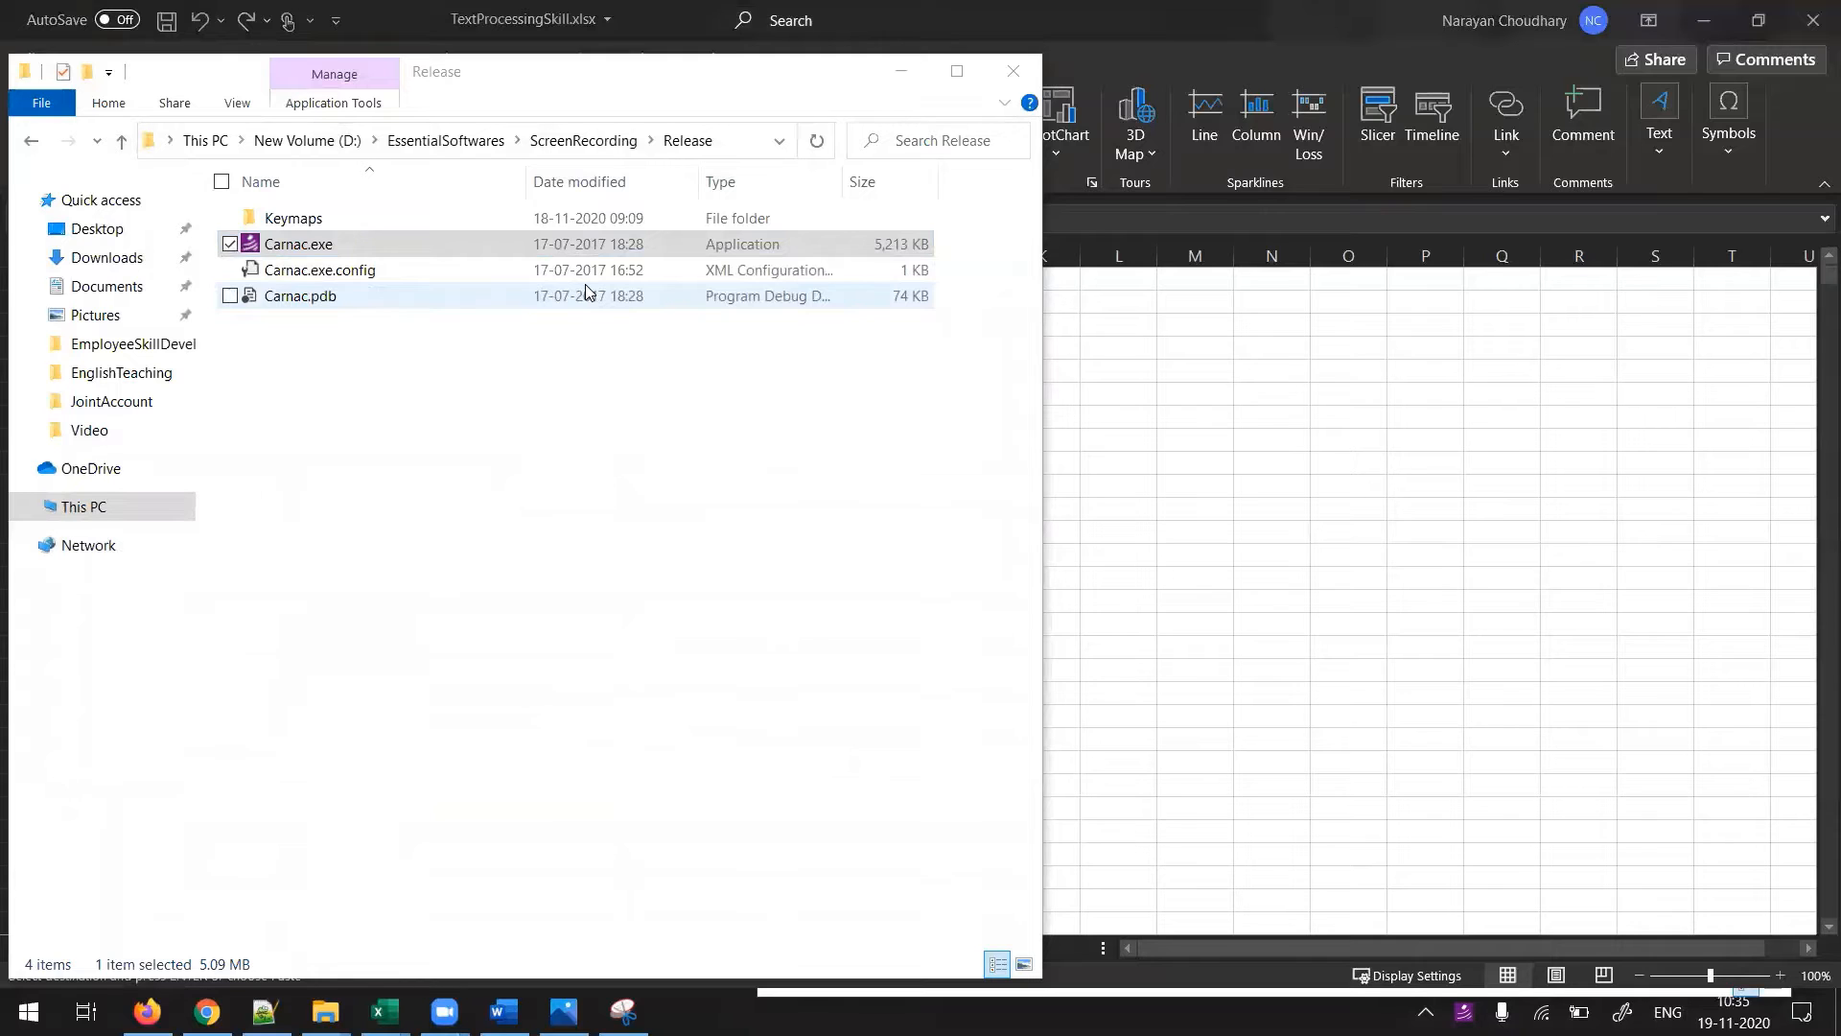
click(640, 462)
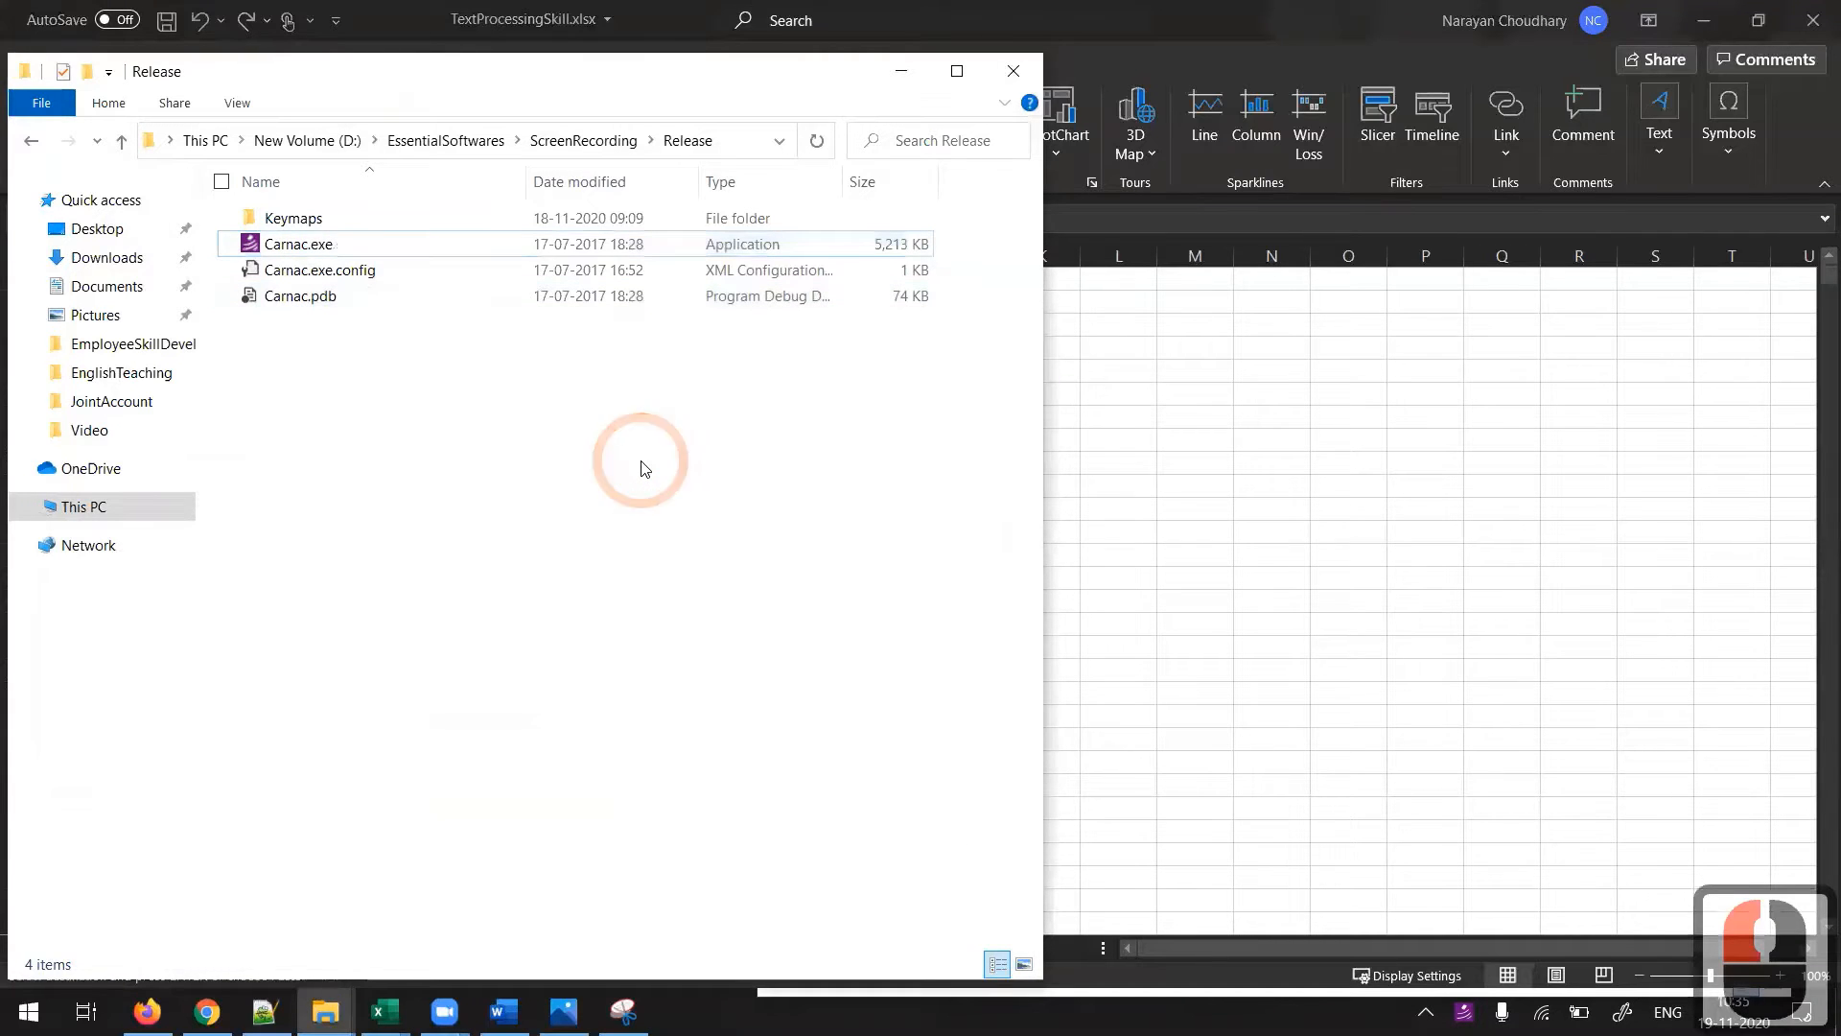
click(896, 75)
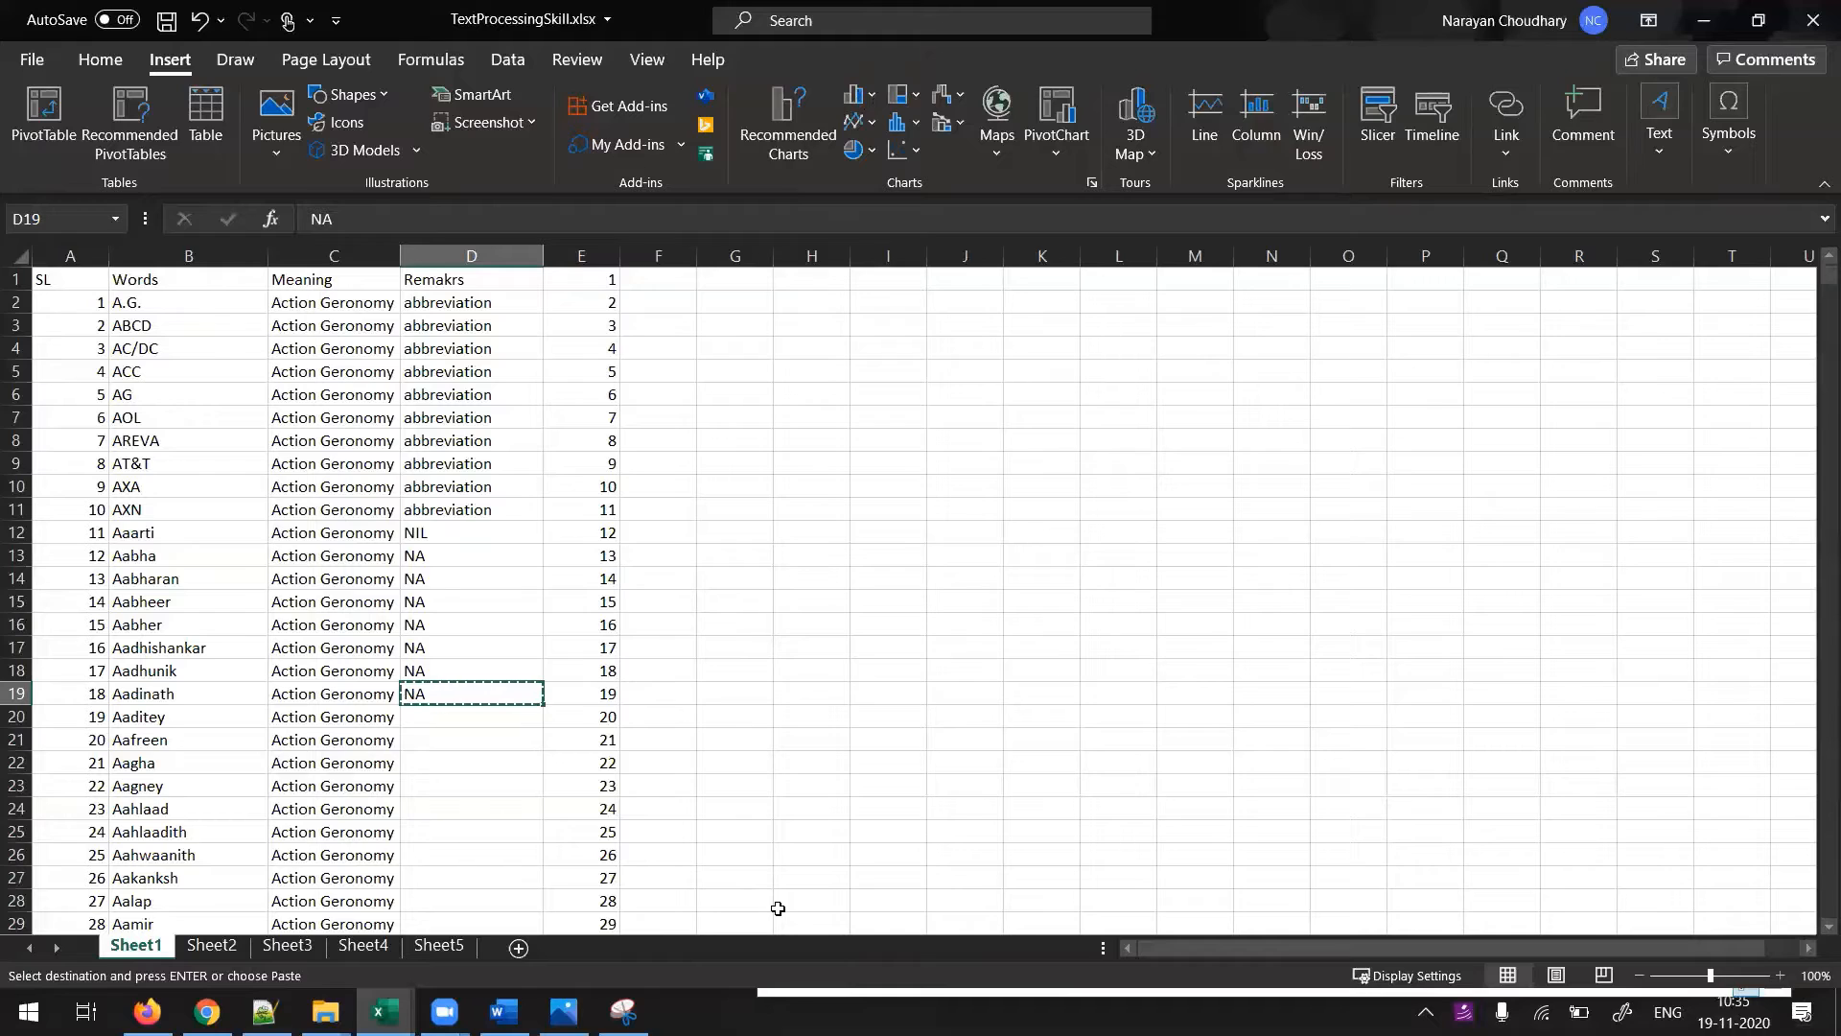
- Cancel the pending copy and copy the NA entry in cell D19 again
key(Escape)
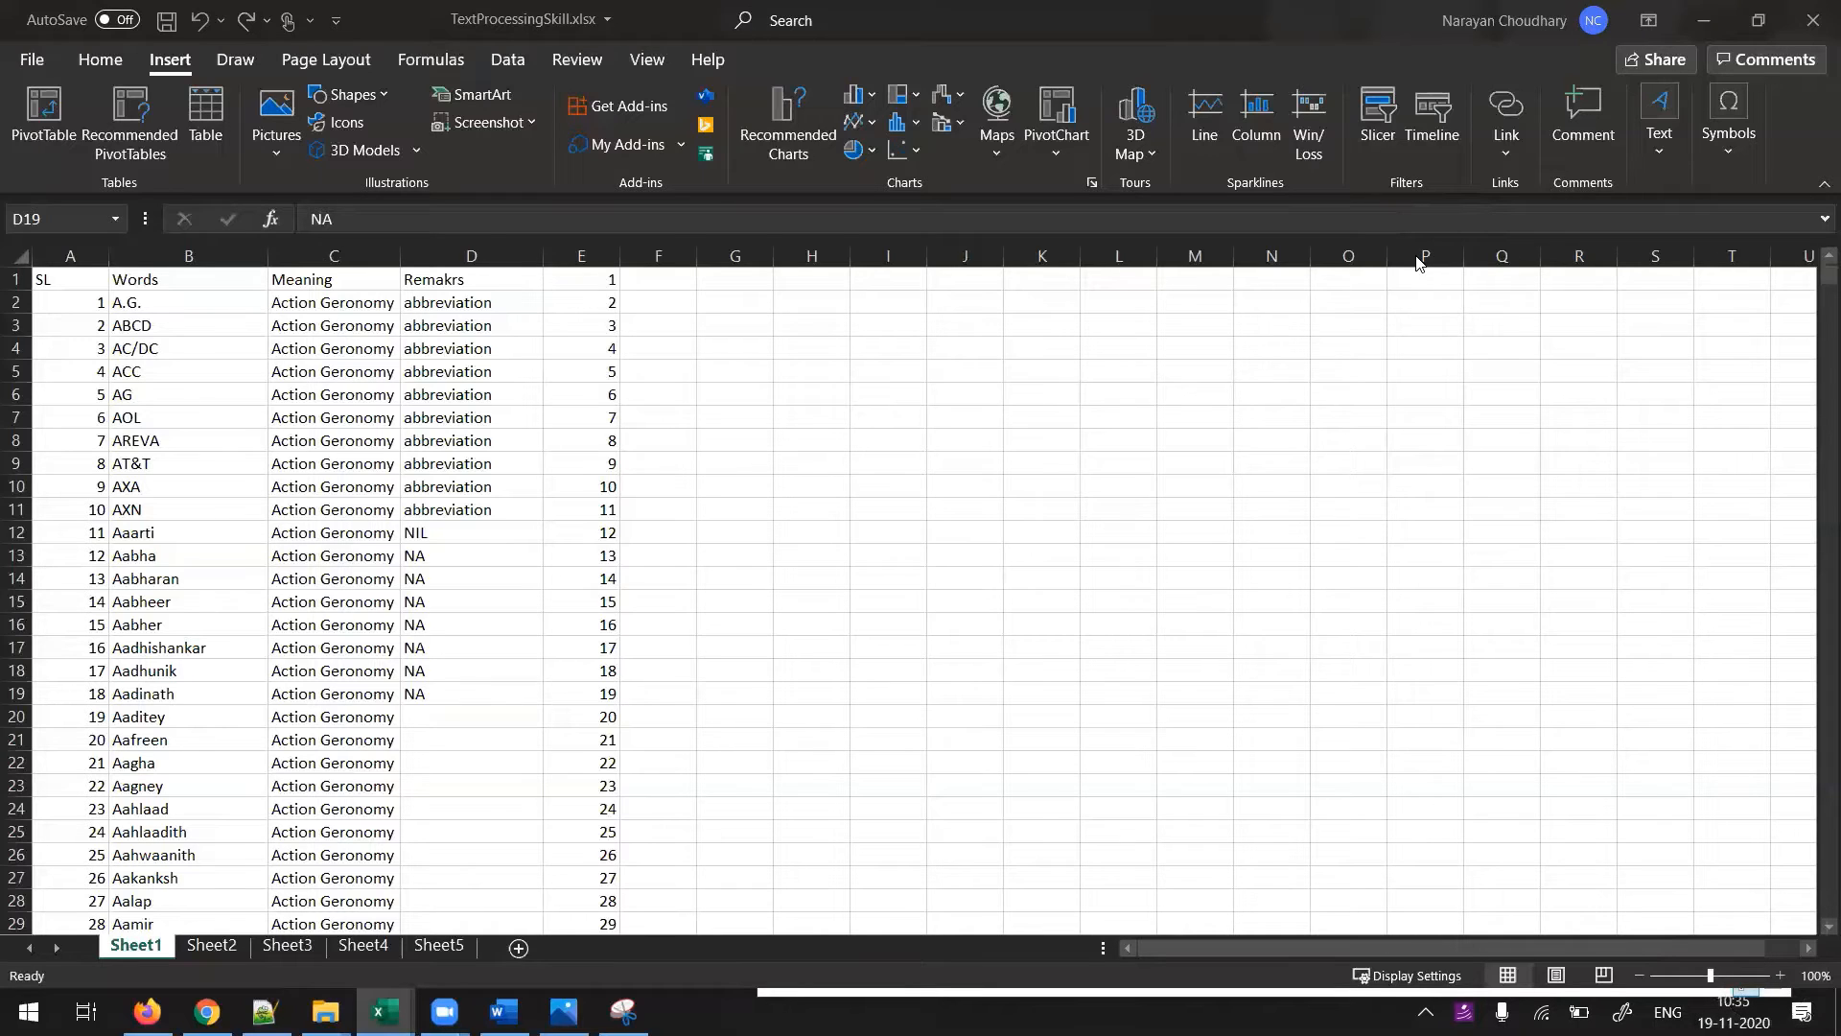
click(1418, 262)
click(414, 668)
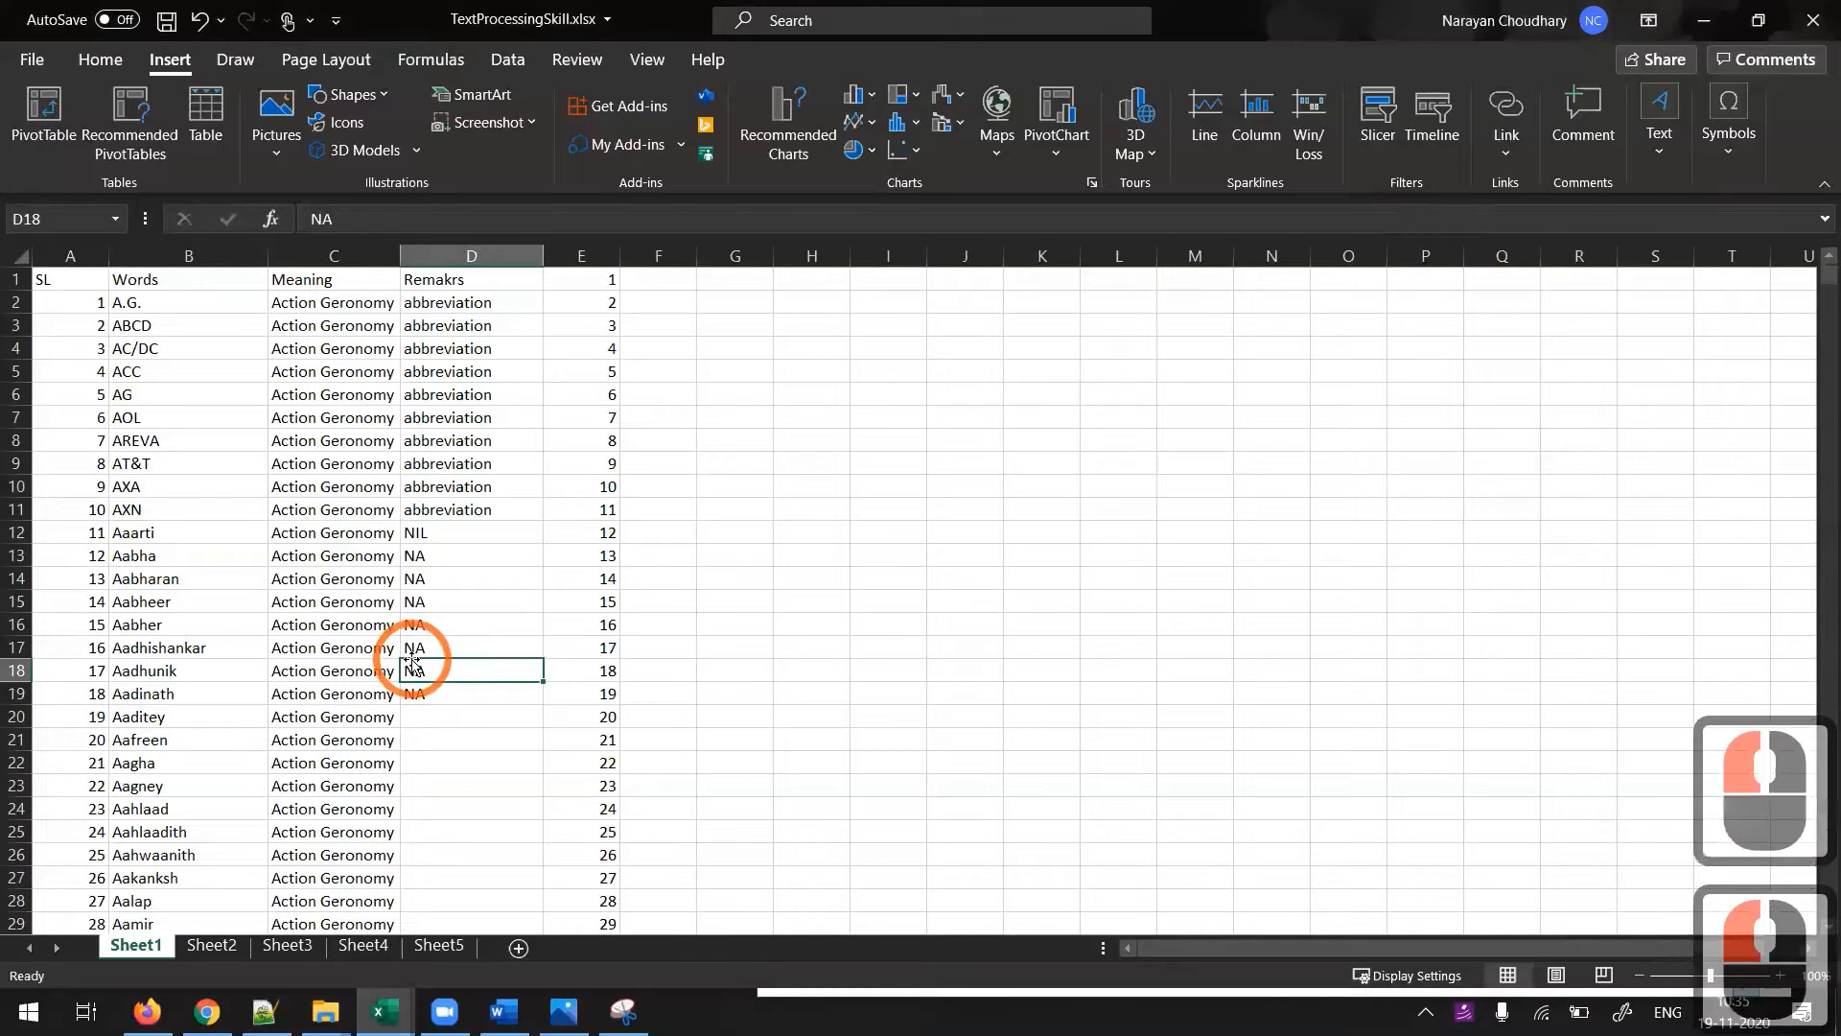
click(444, 700)
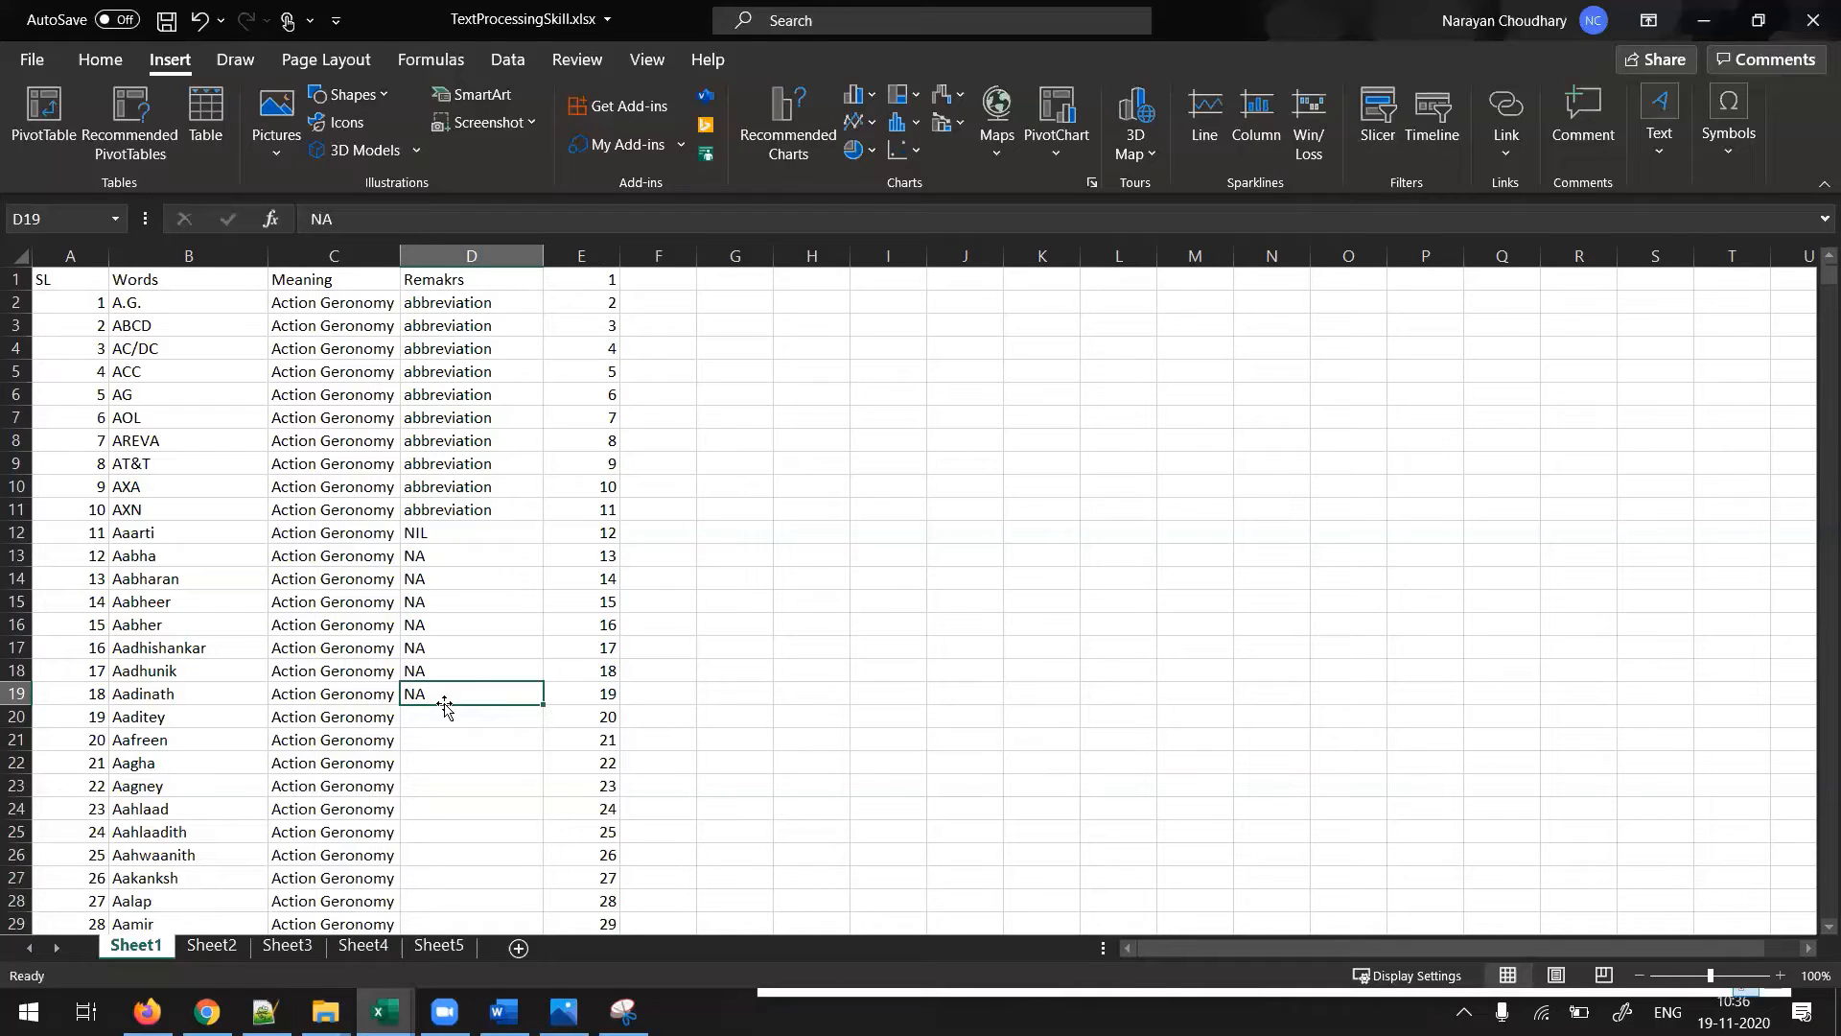
click(444, 705)
key(ctrl+c)
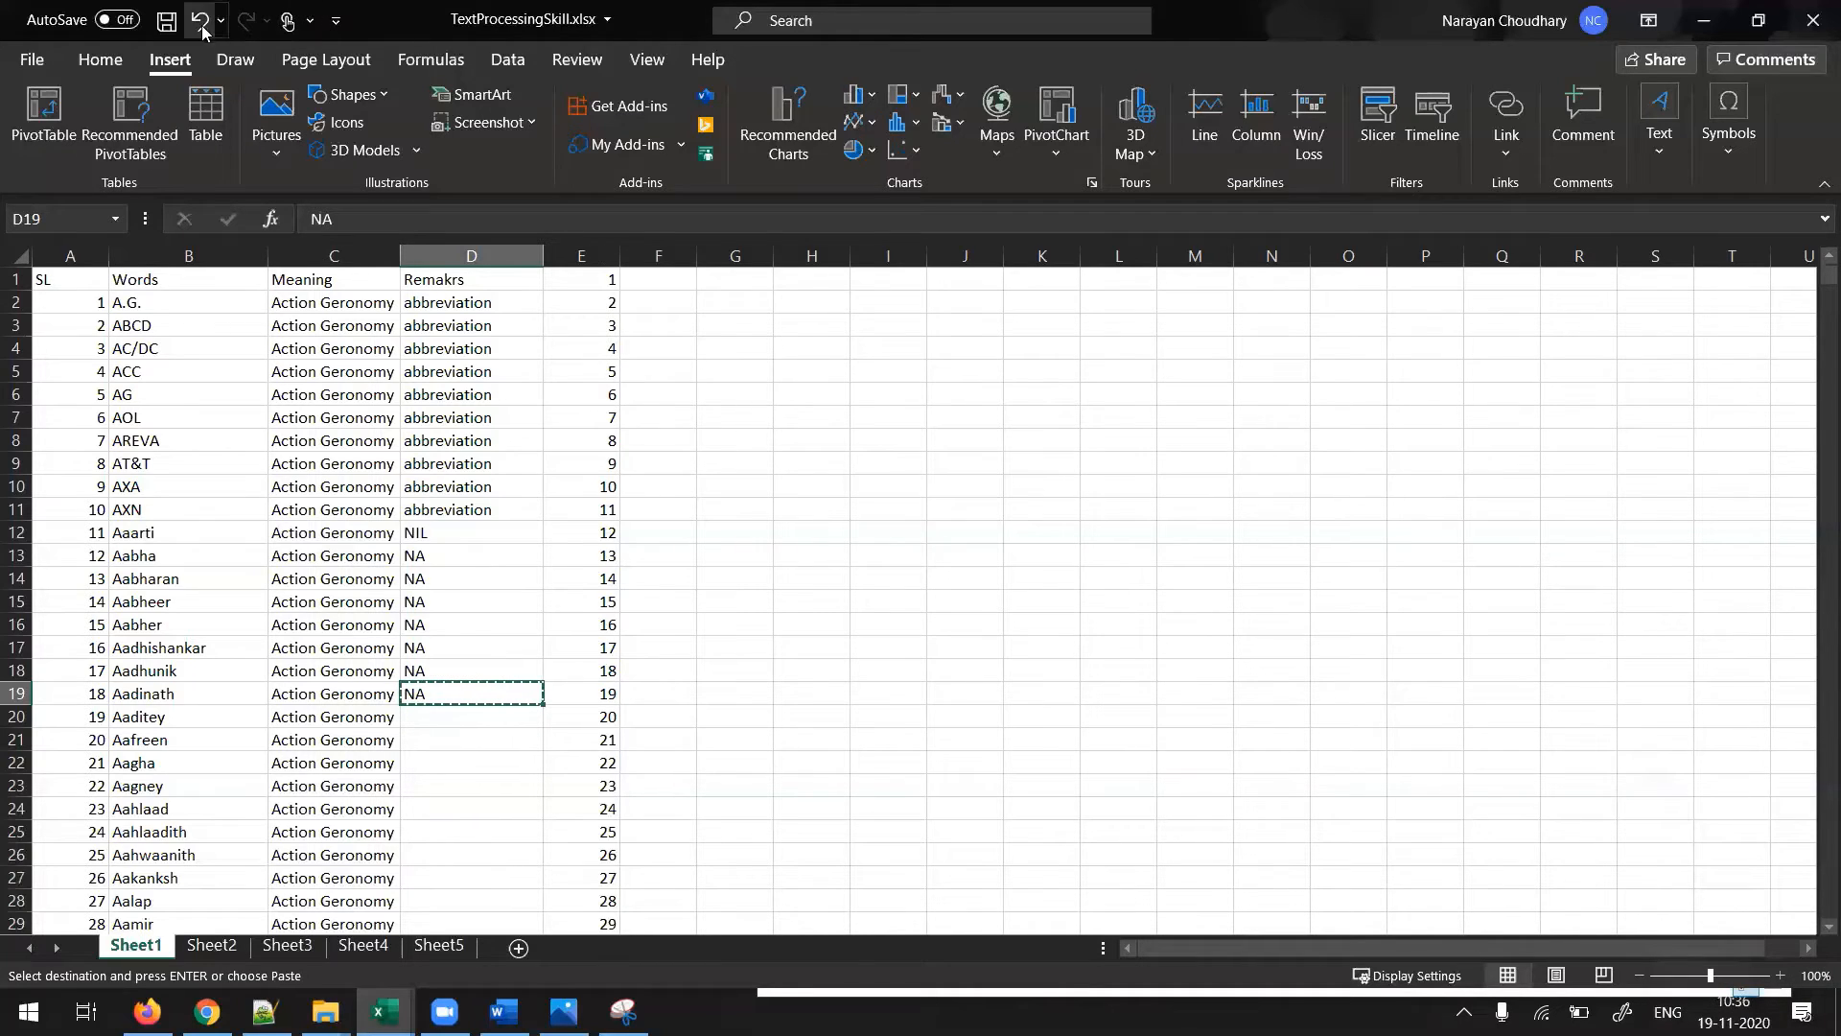
click(112, 64)
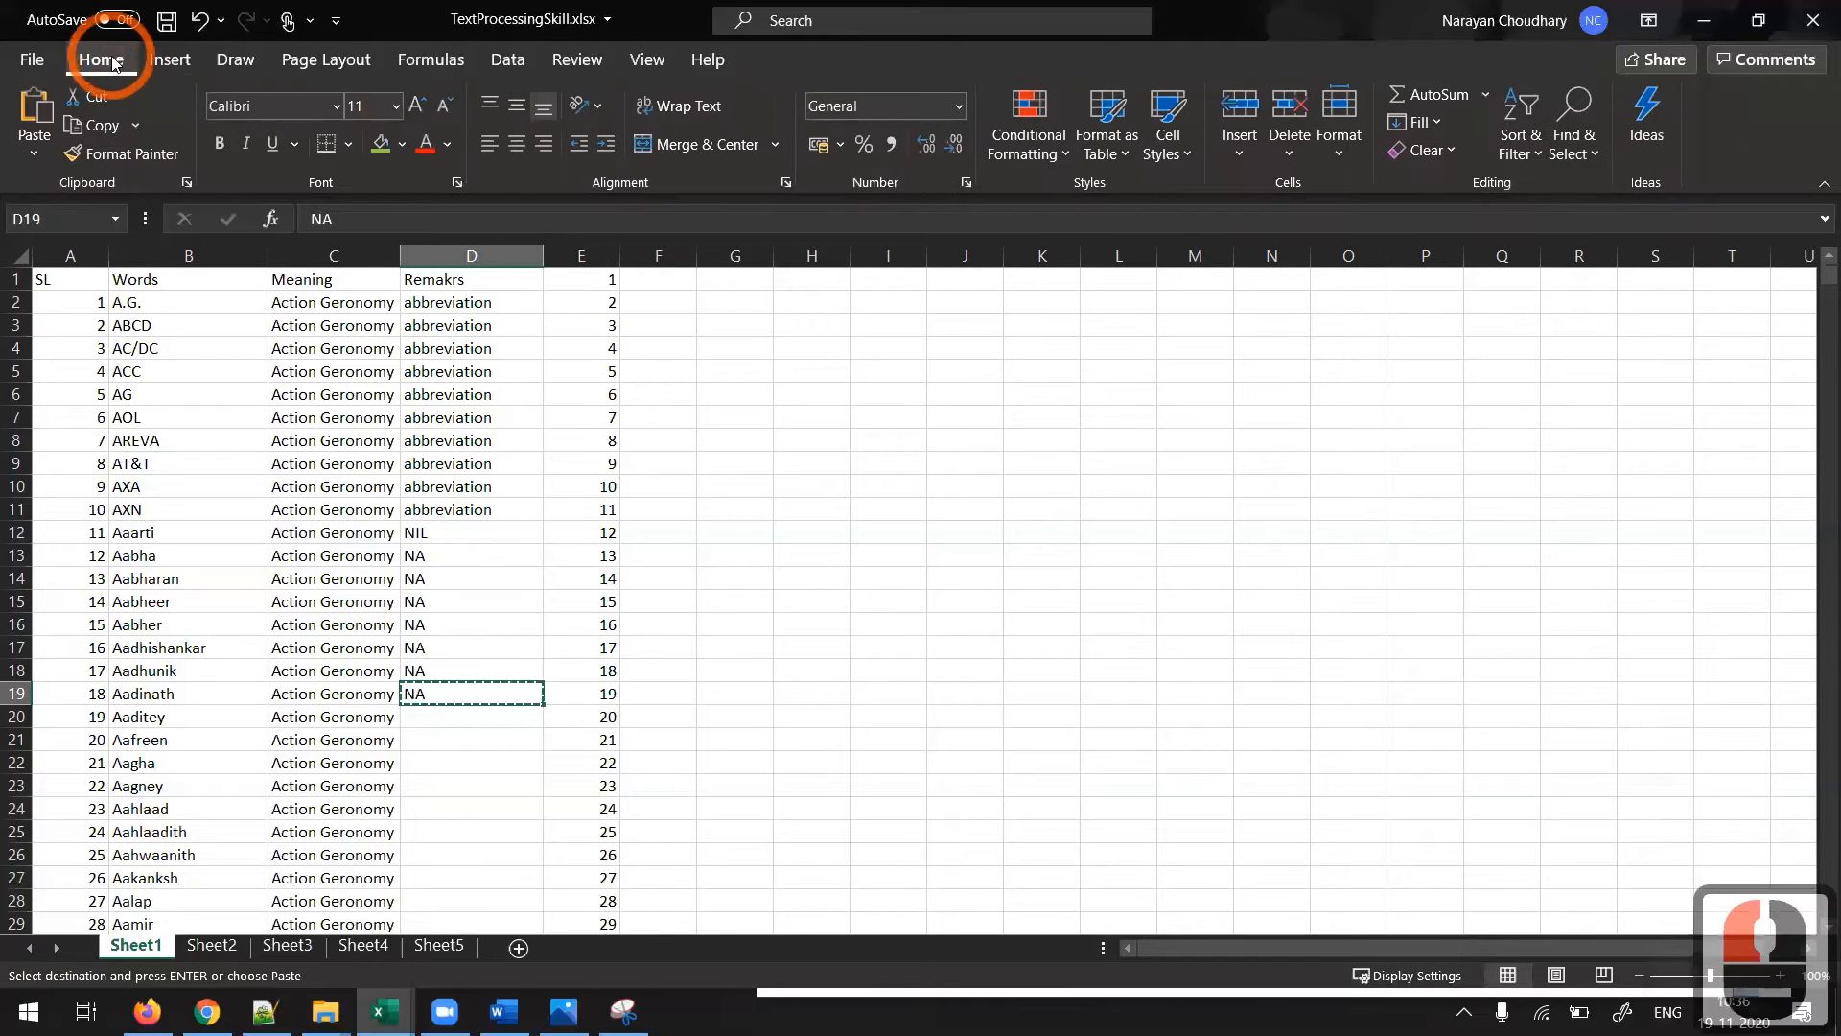
click(1595, 158)
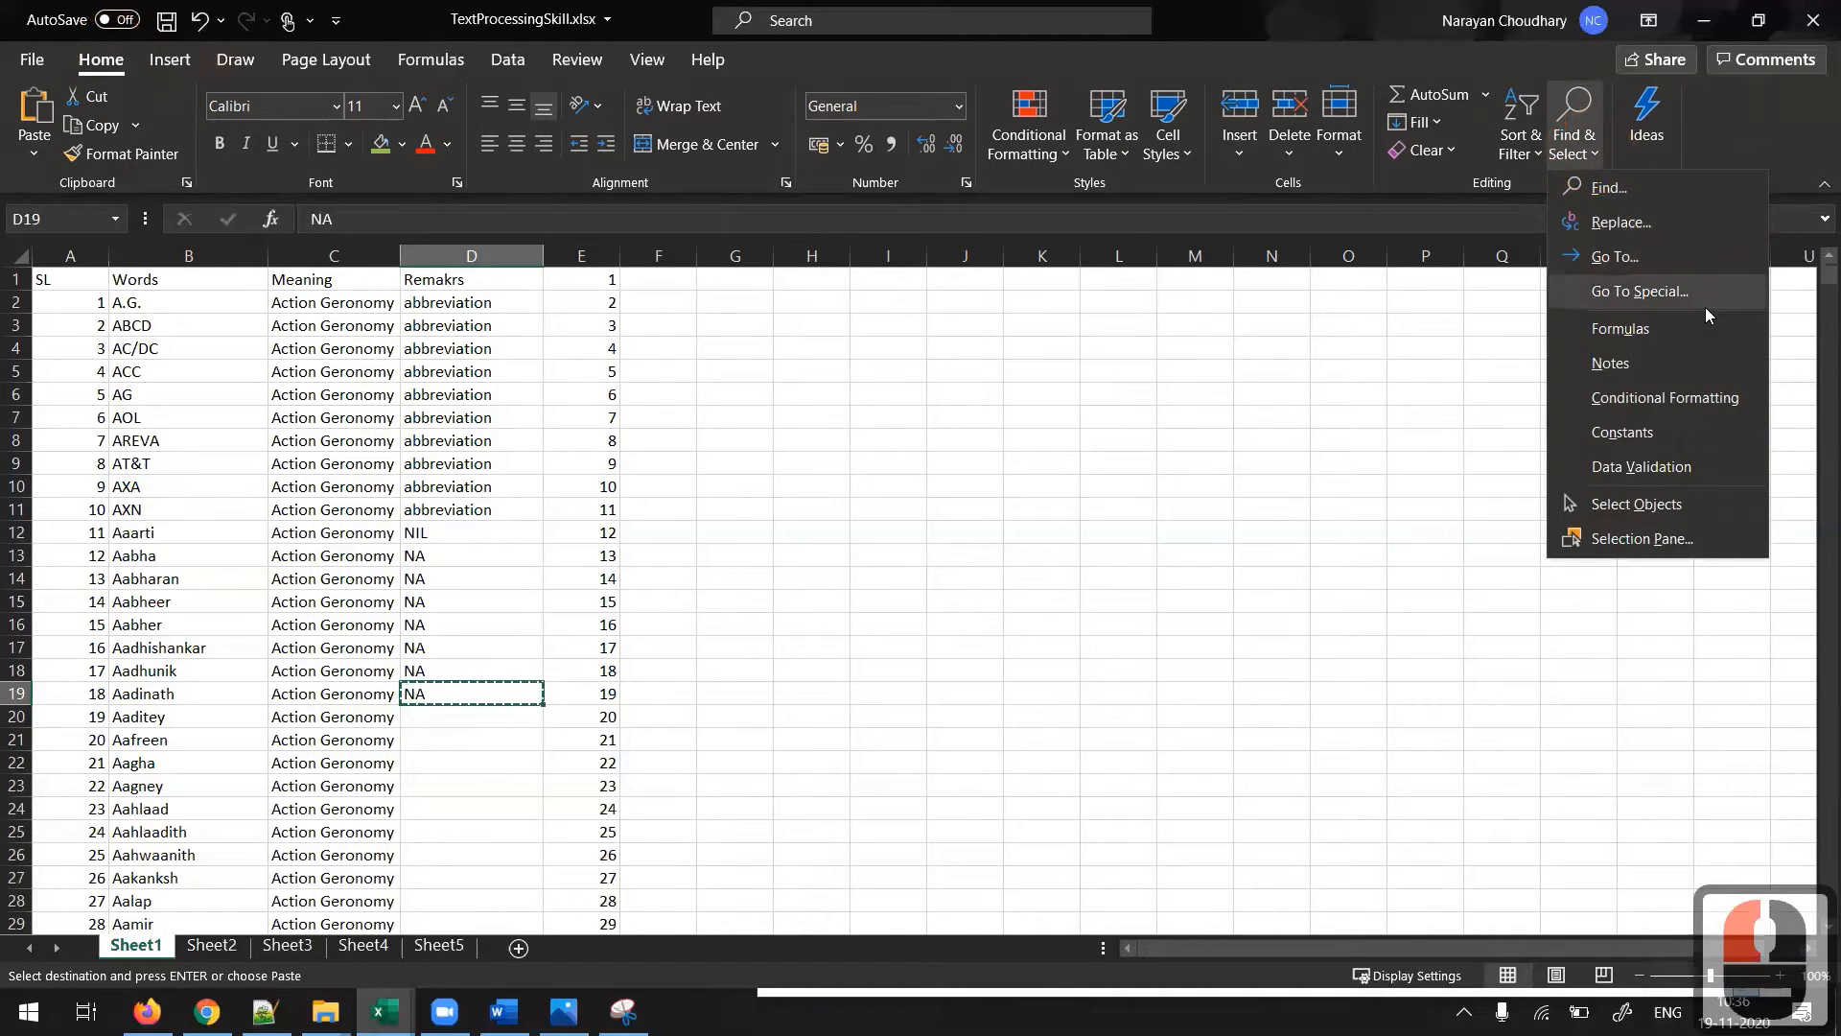
click(1630, 303)
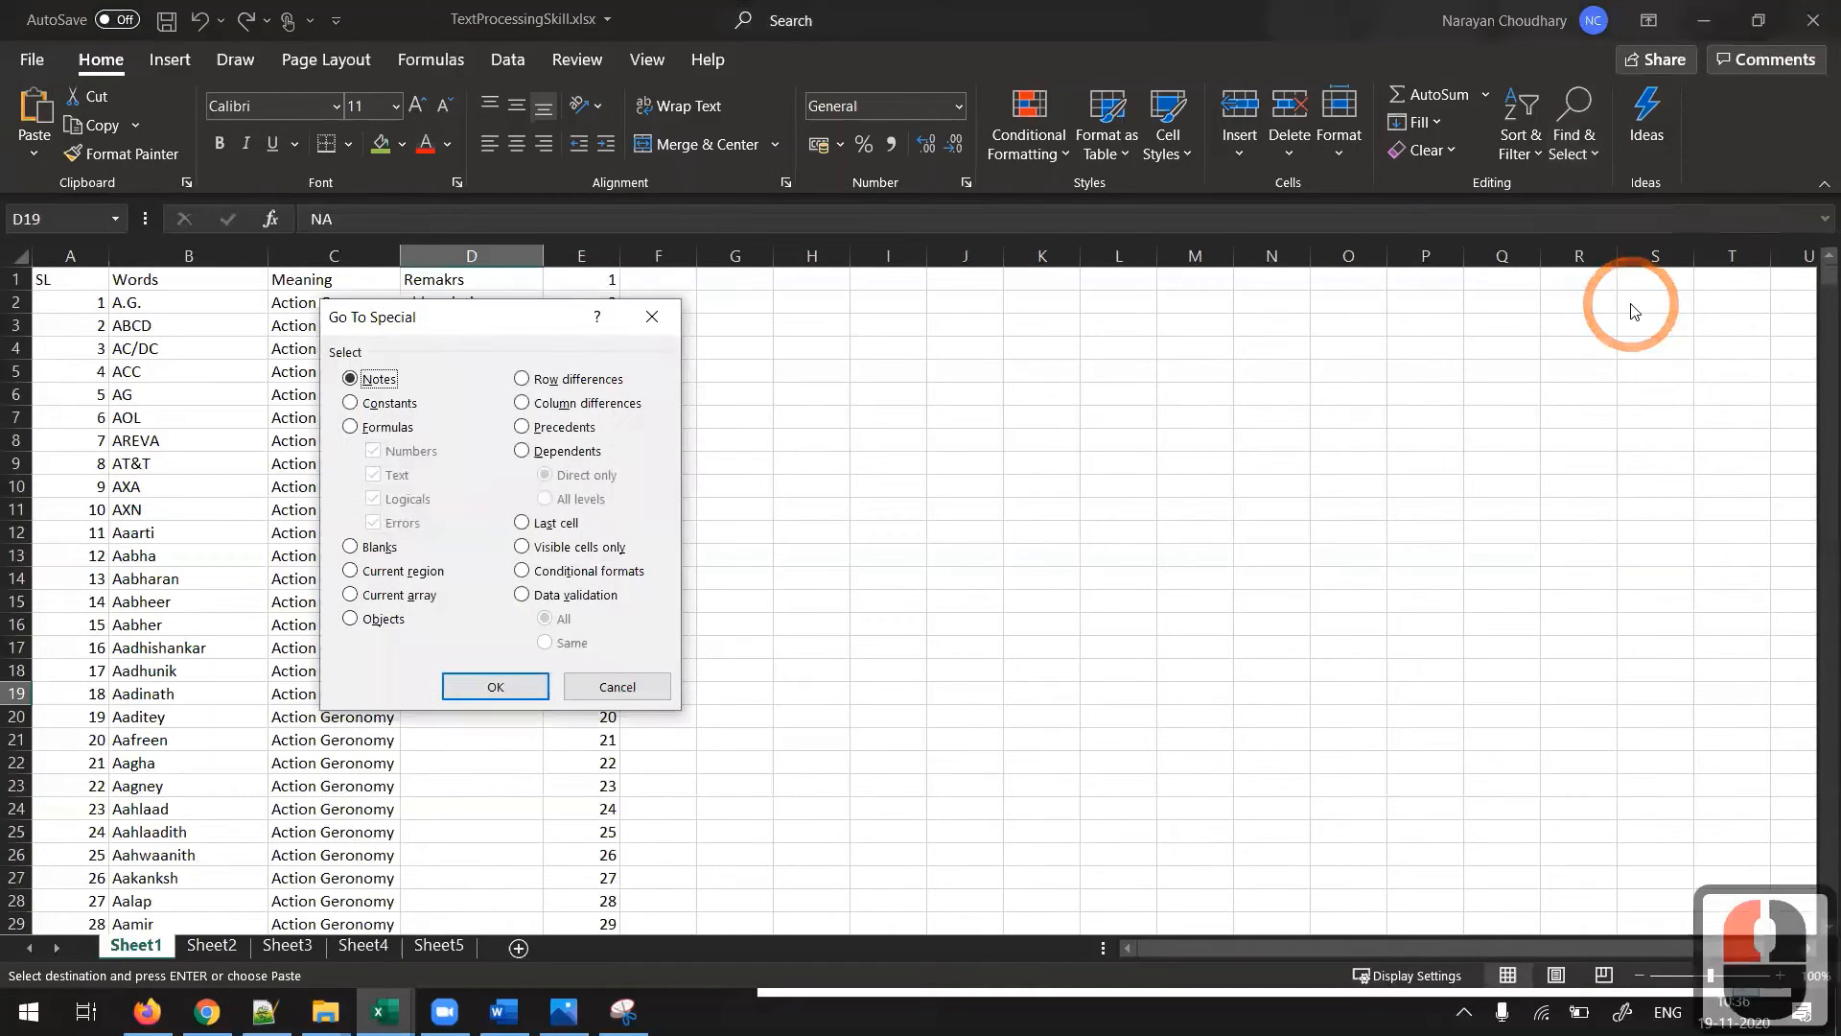
click(379, 322)
drag(381, 324, 715, 313)
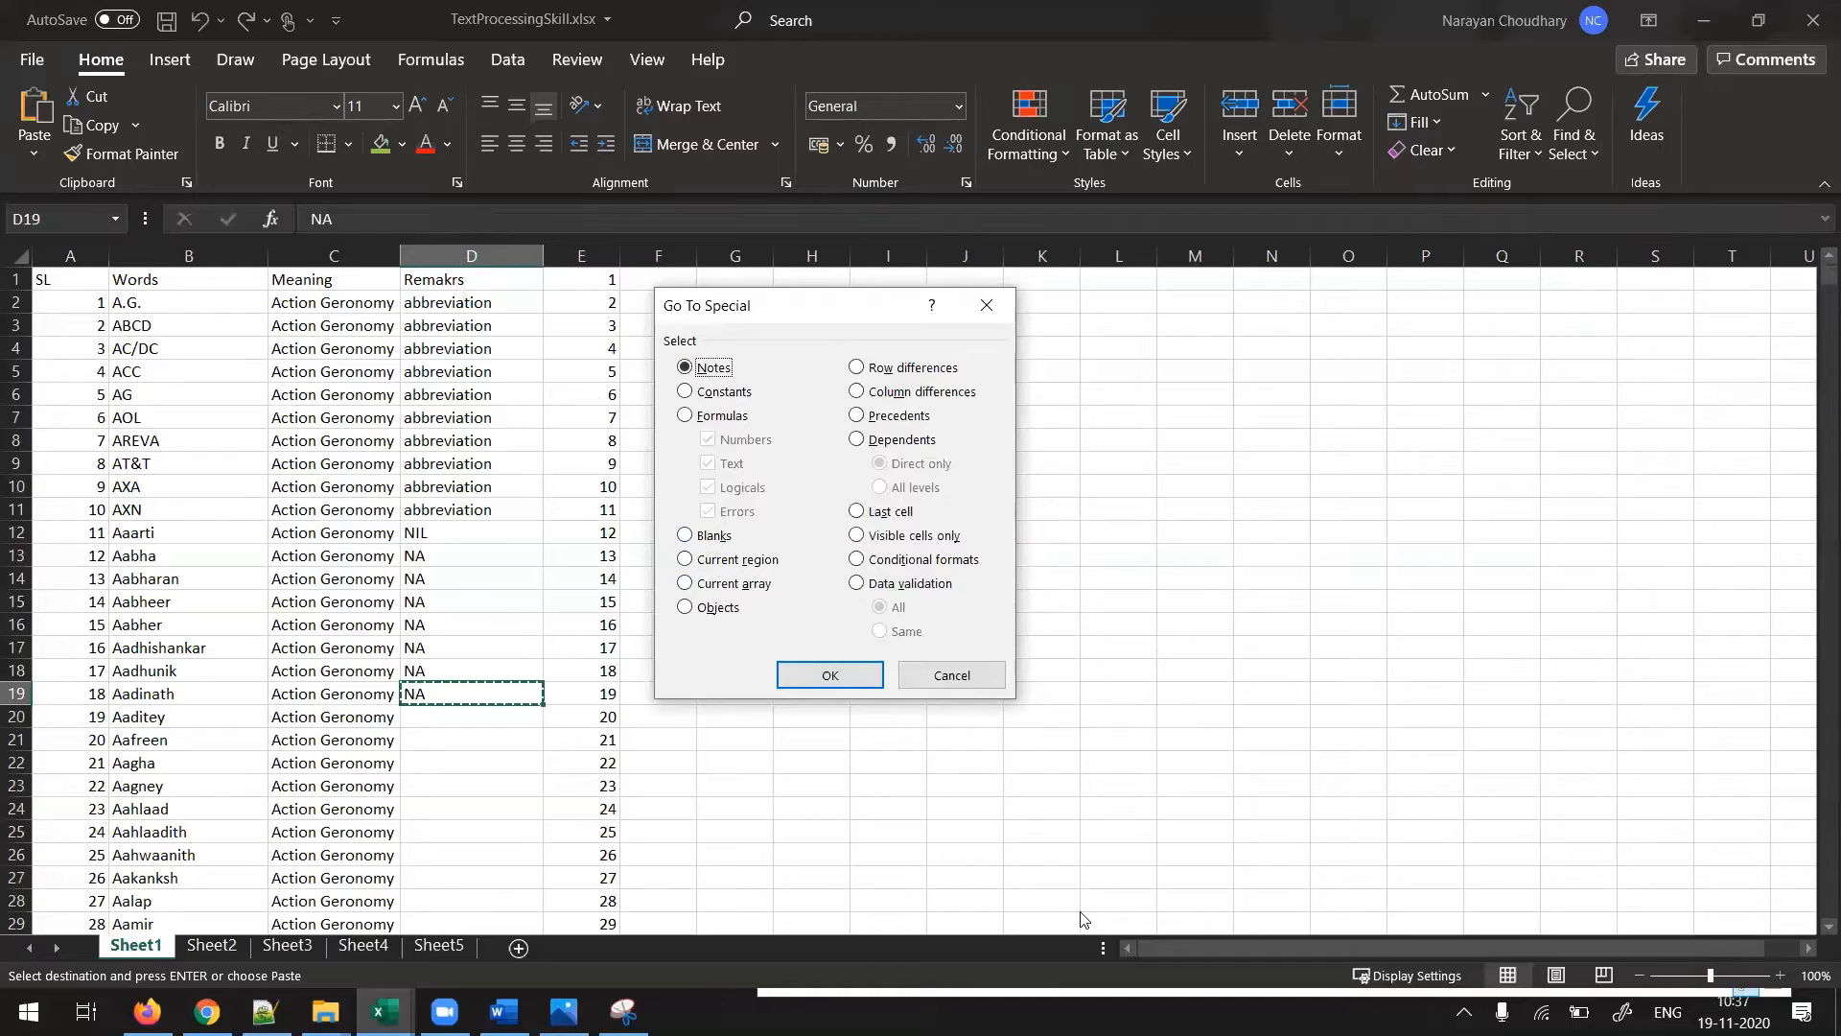
click(959, 678)
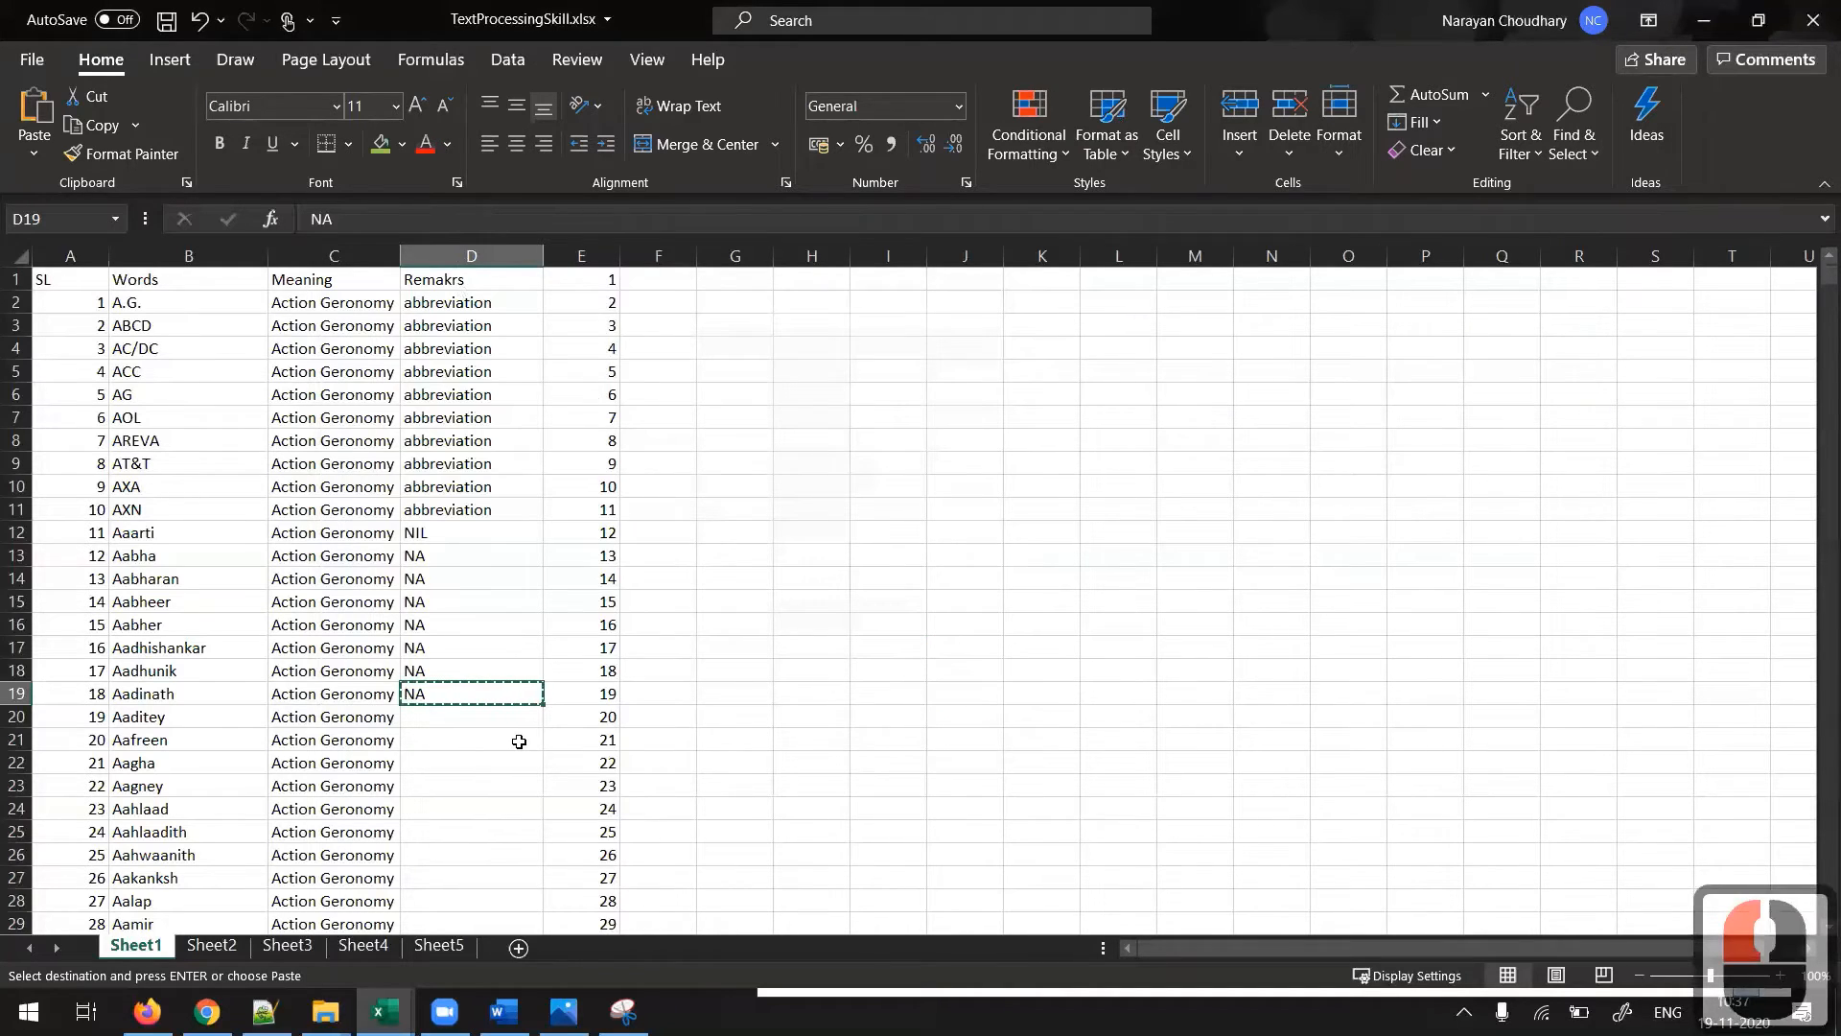
double_click(498, 717)
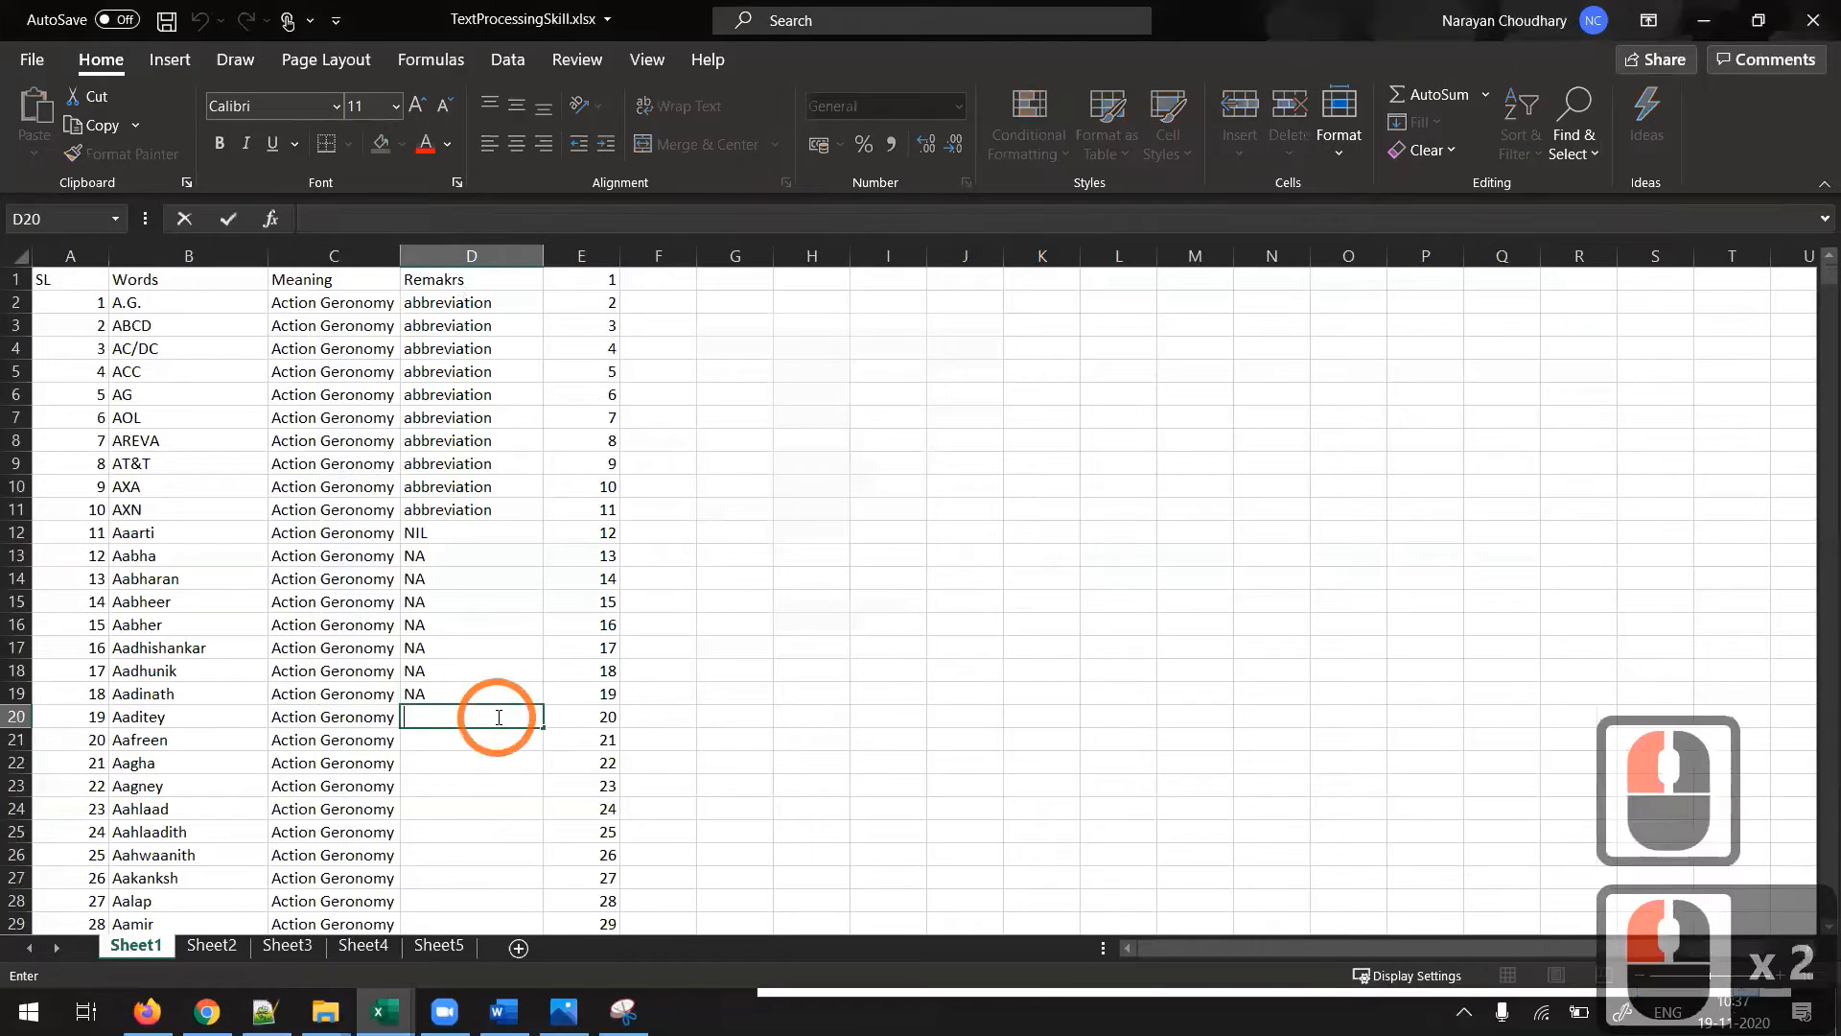
key(Escape)
- Copy the NA entry in D19 and go to the last data row of the Remakrs column, cell D129307
click(464, 691)
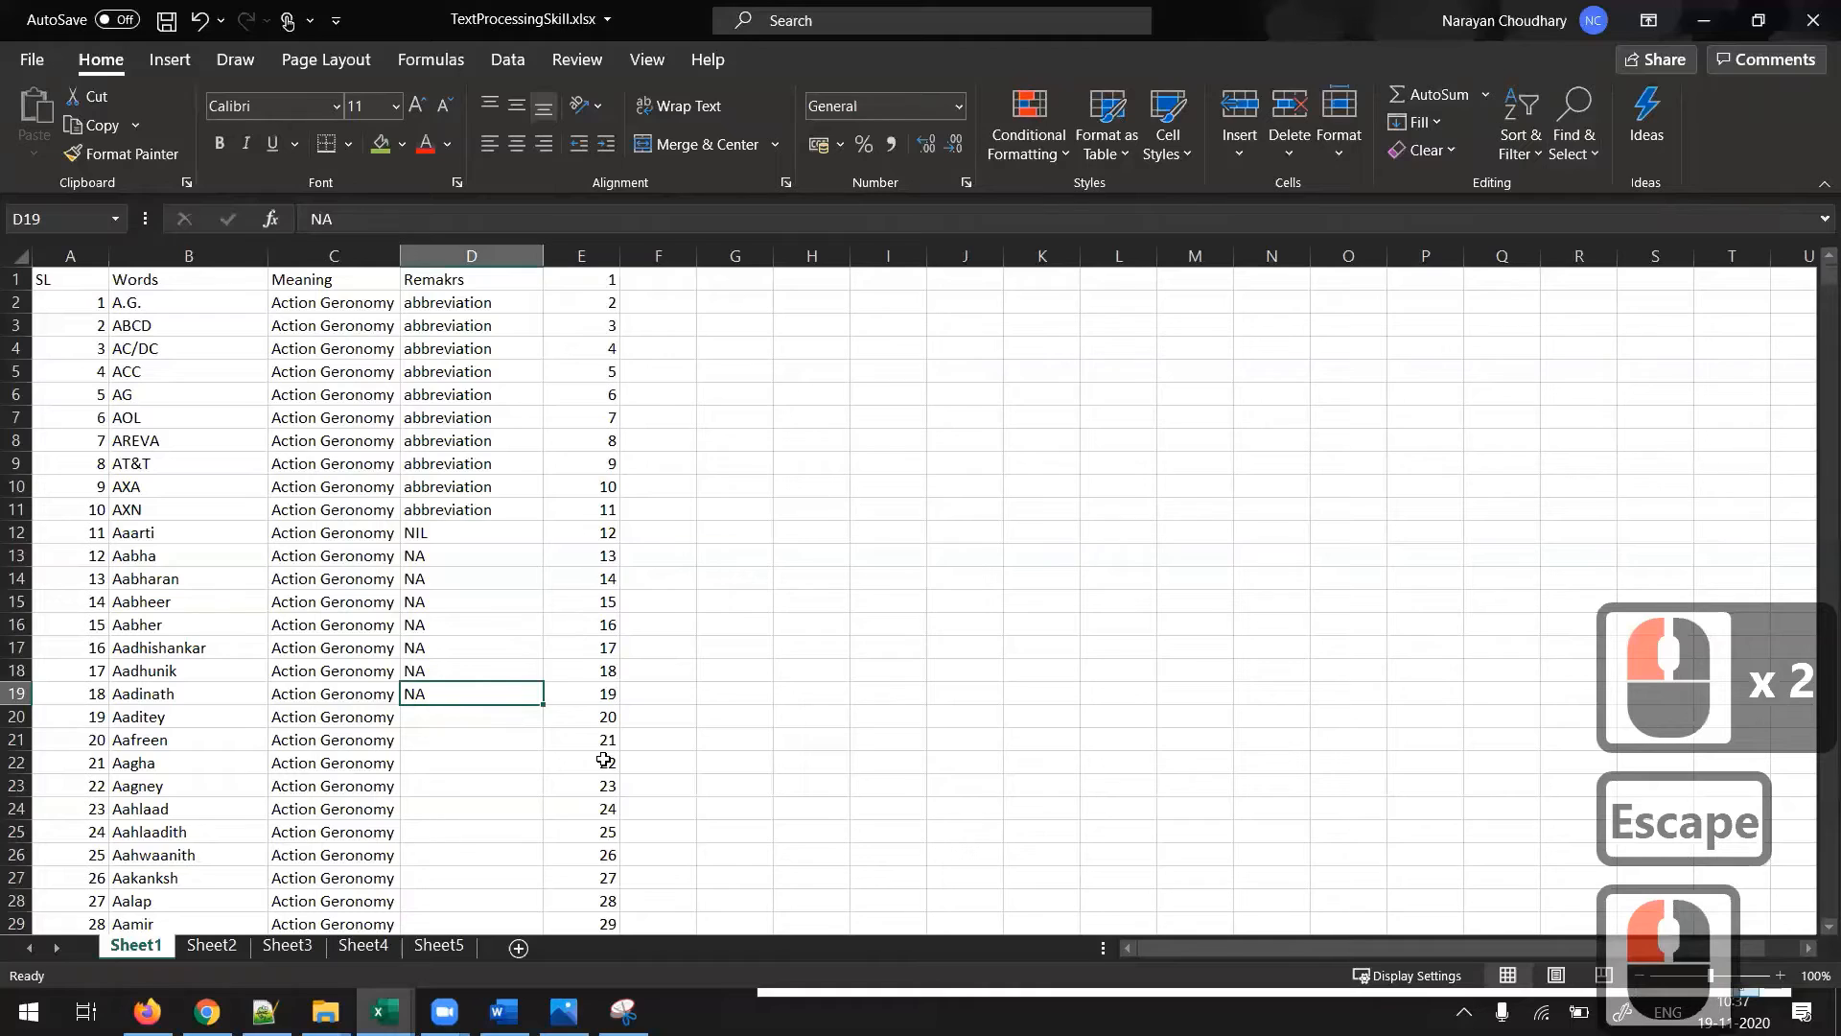
key(ctrl+c)
key(Left)
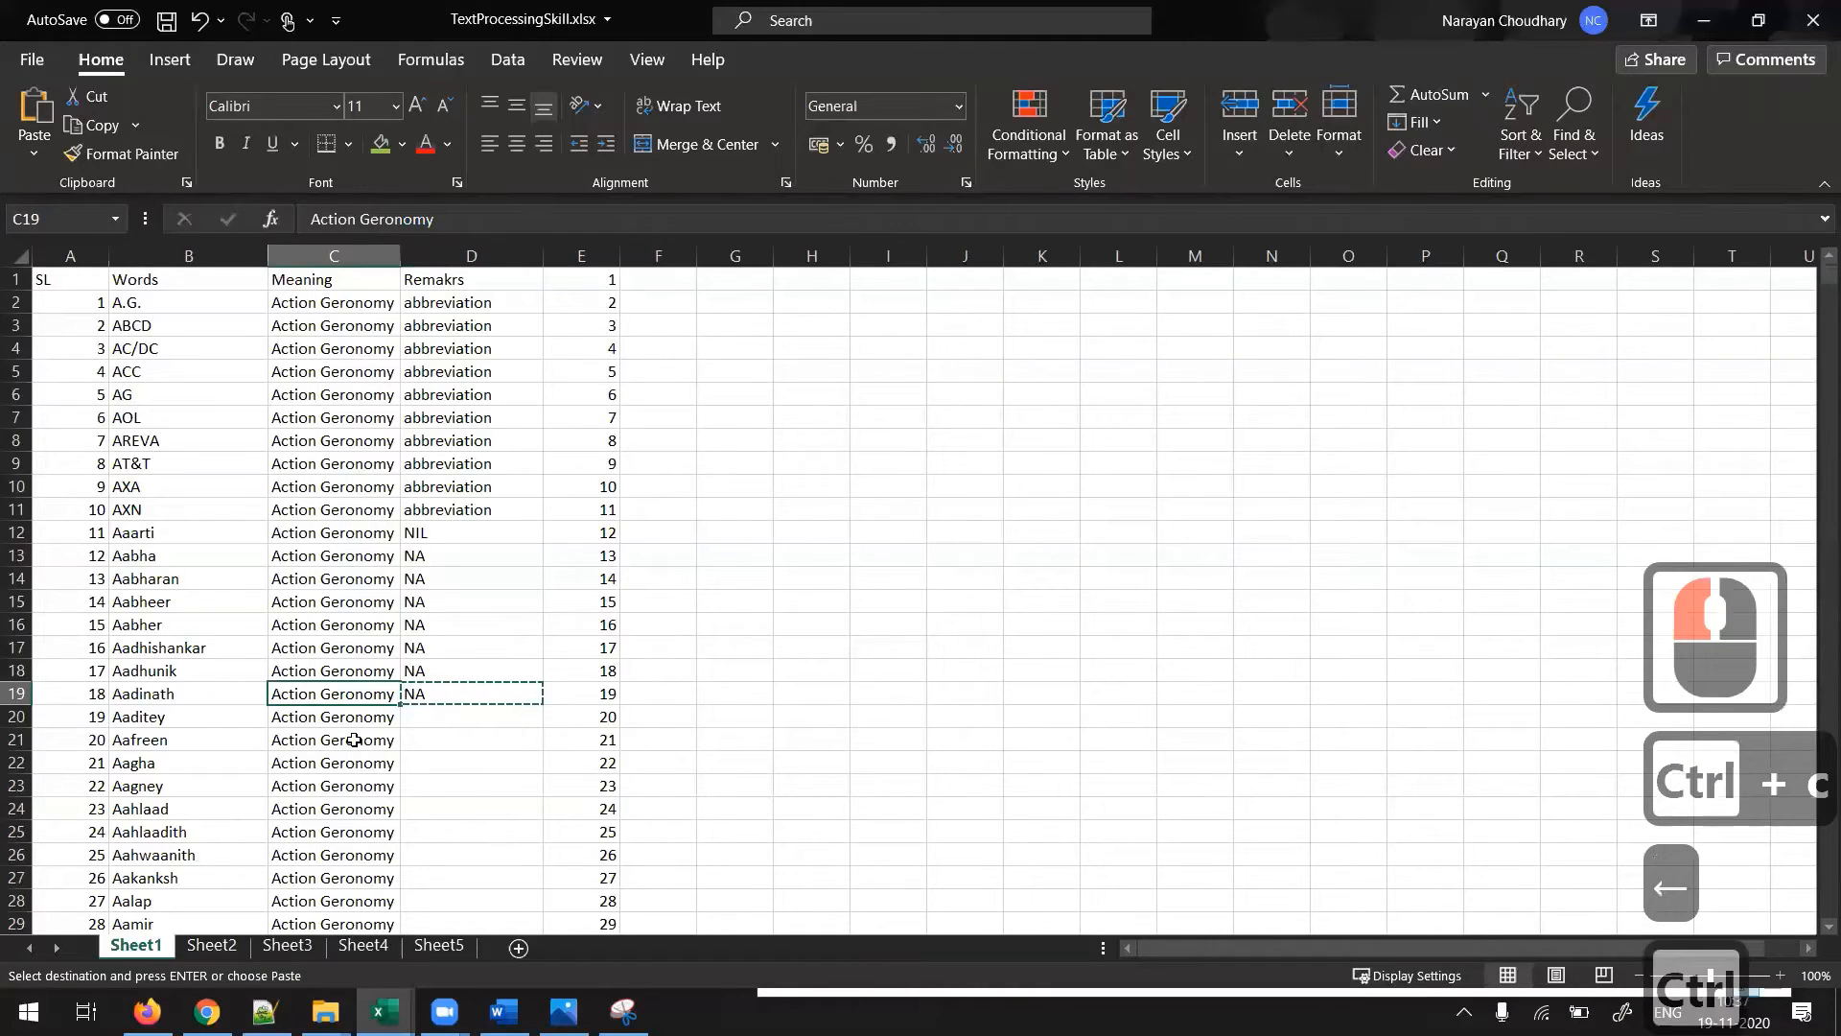
key(ctrl+Down)
key(Right)
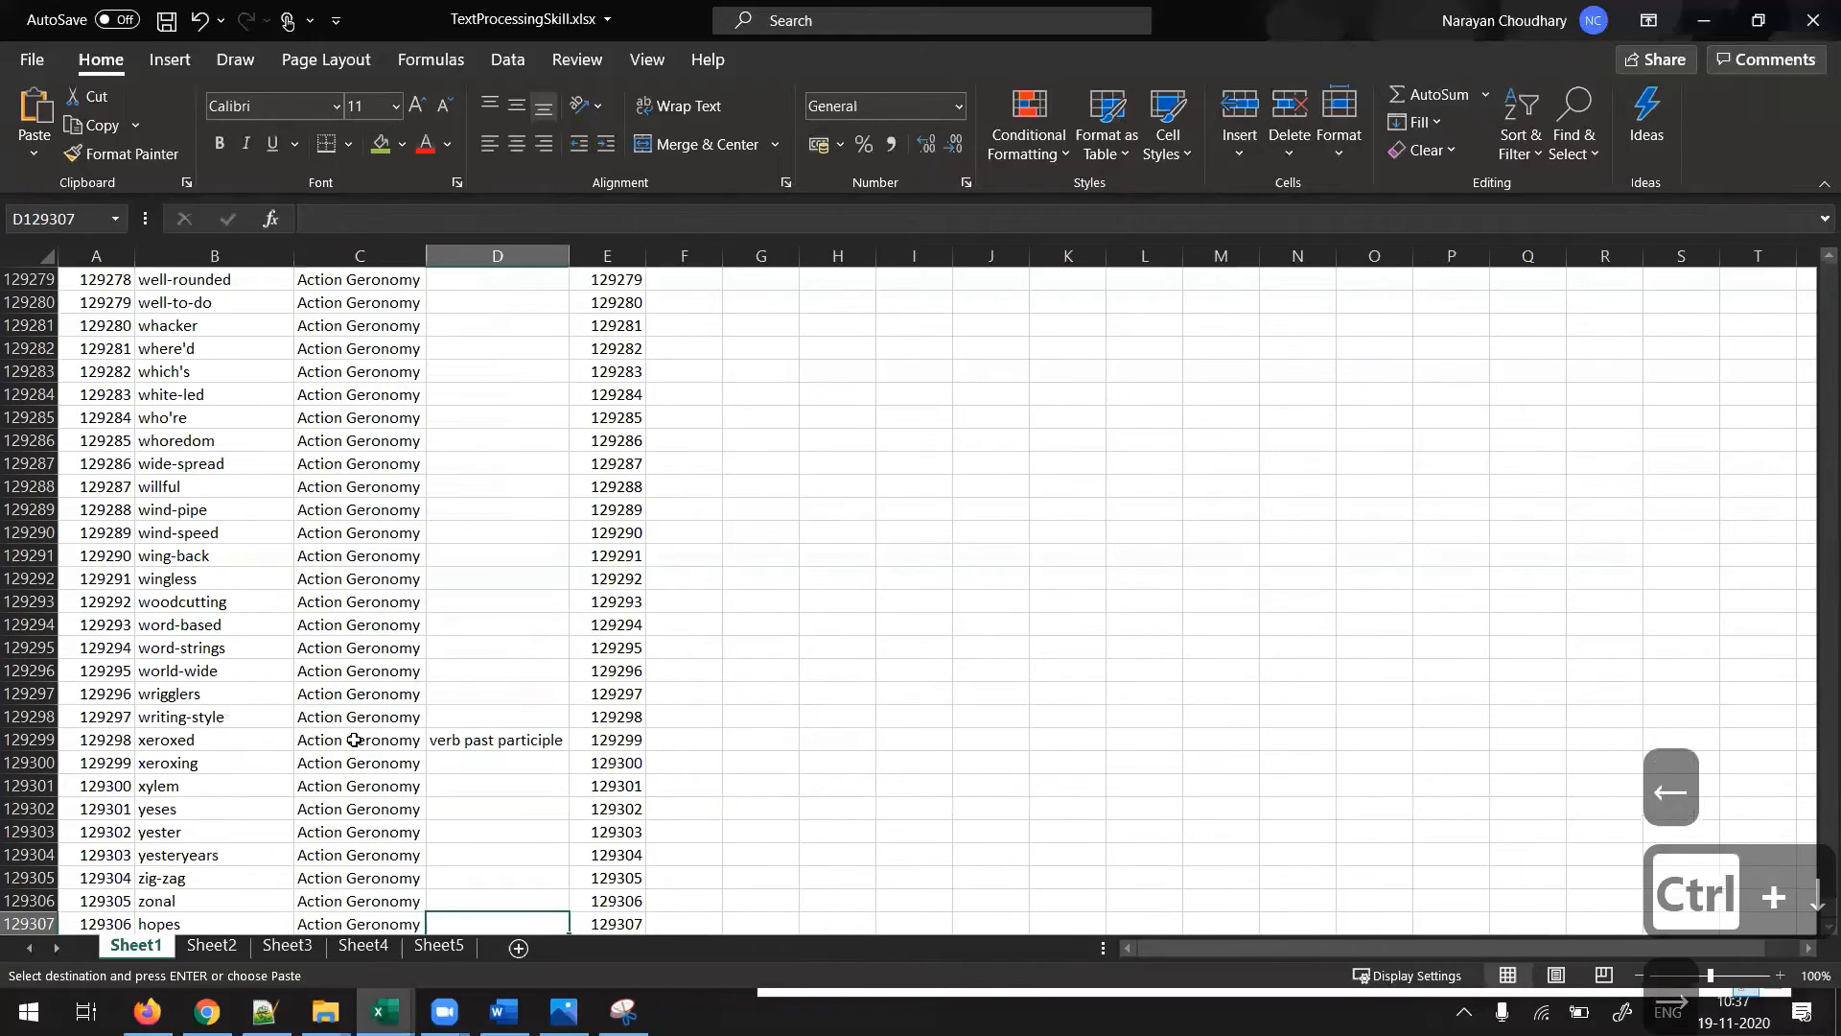
key(Down)
key(Up)
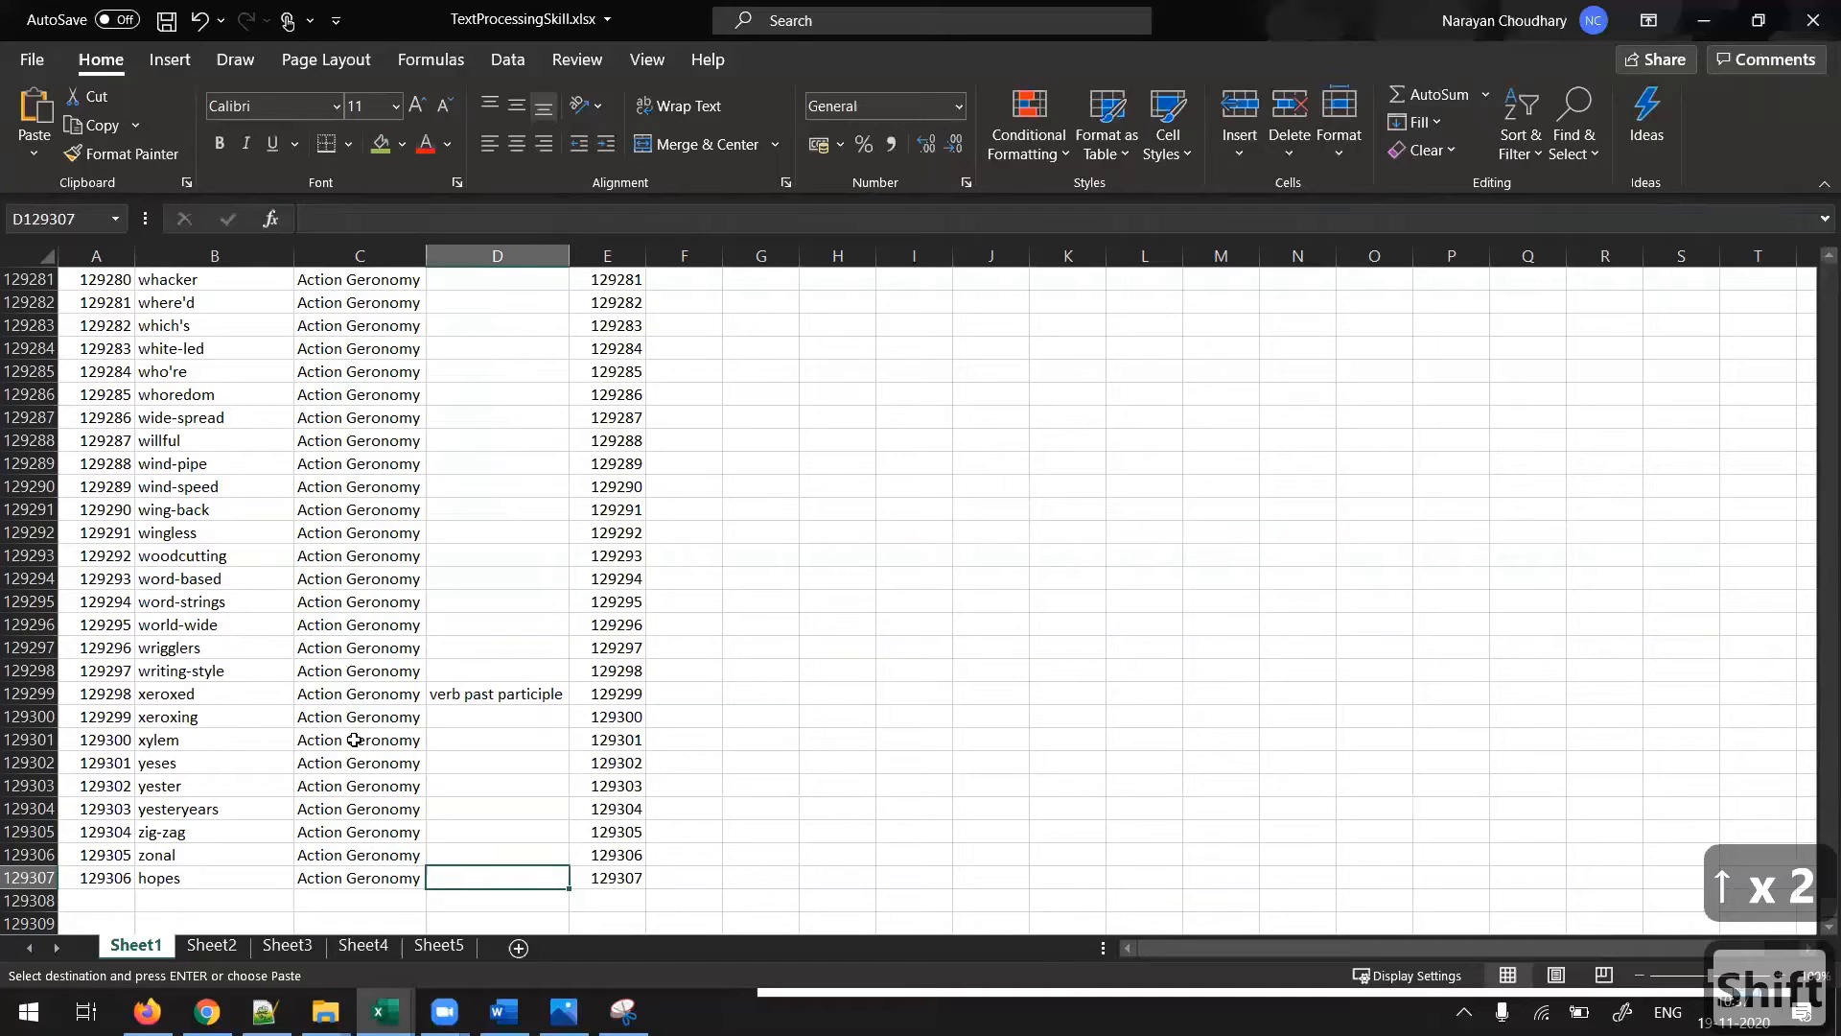
- Select the Remakrs column range from D129307 up to its header in D1, excluding the other columns
key(ctrl+shift+Left)
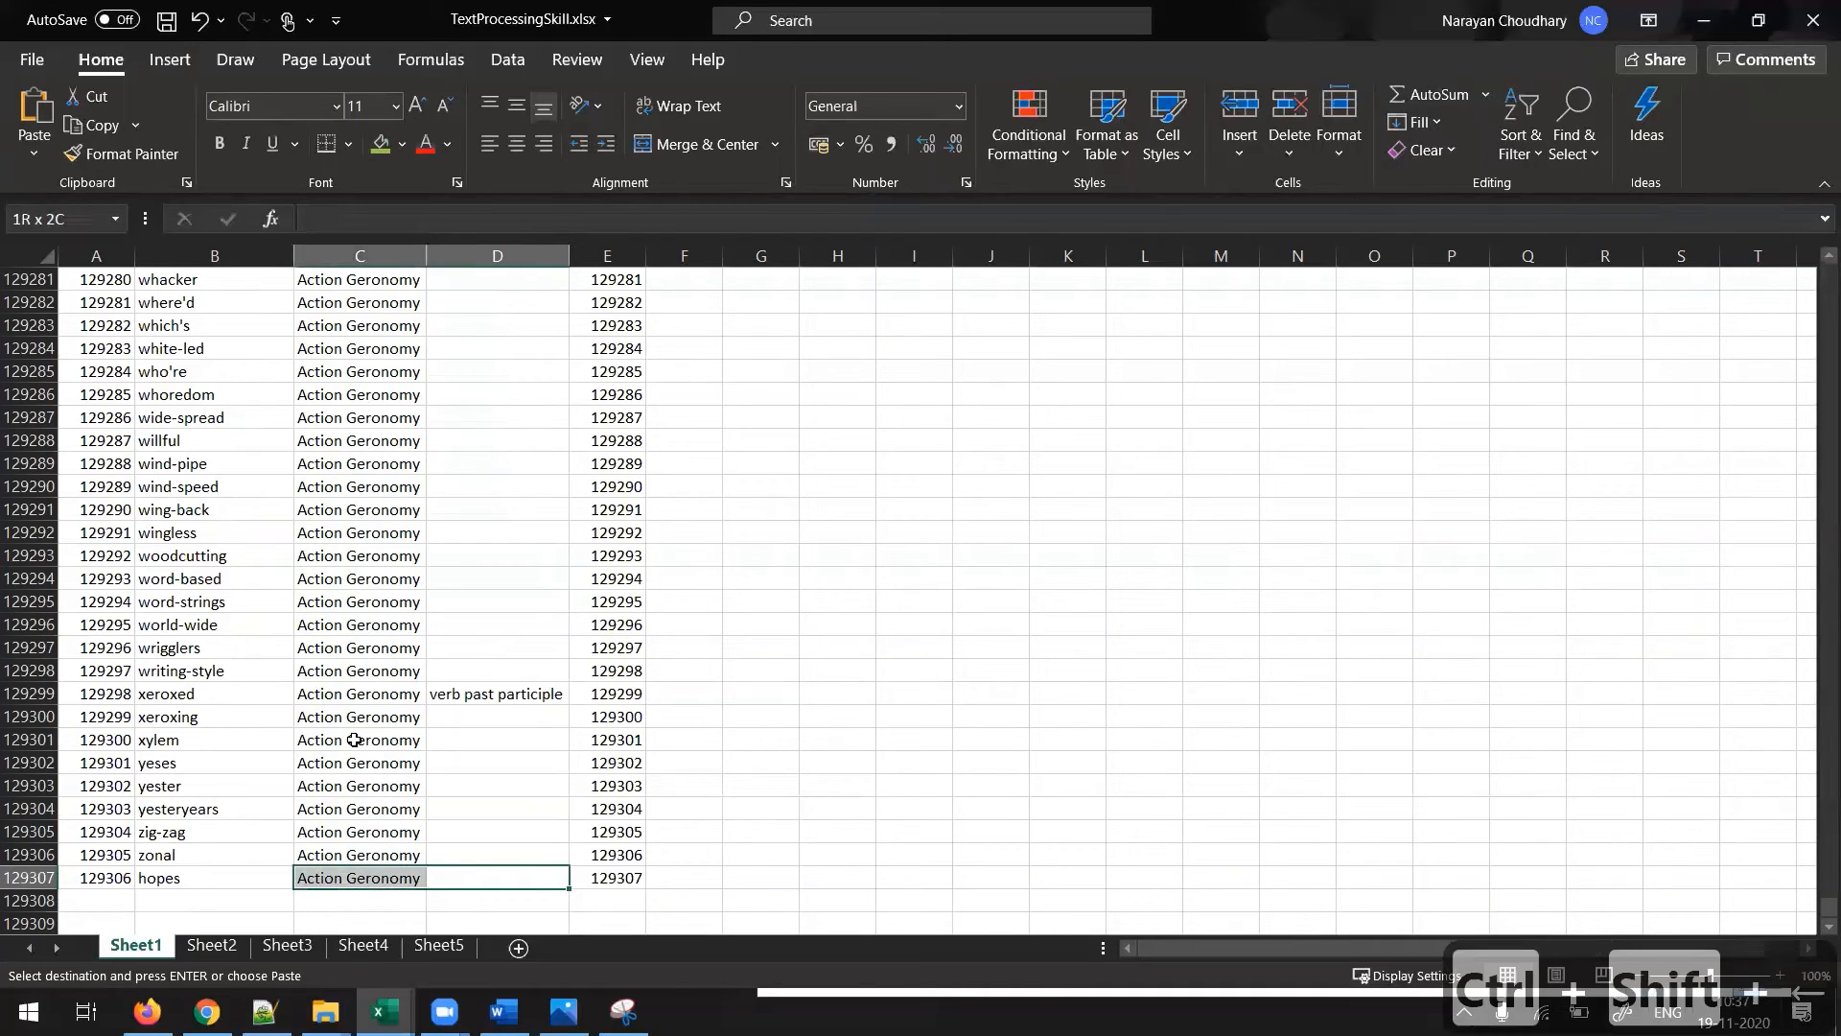
key(shift+Right)
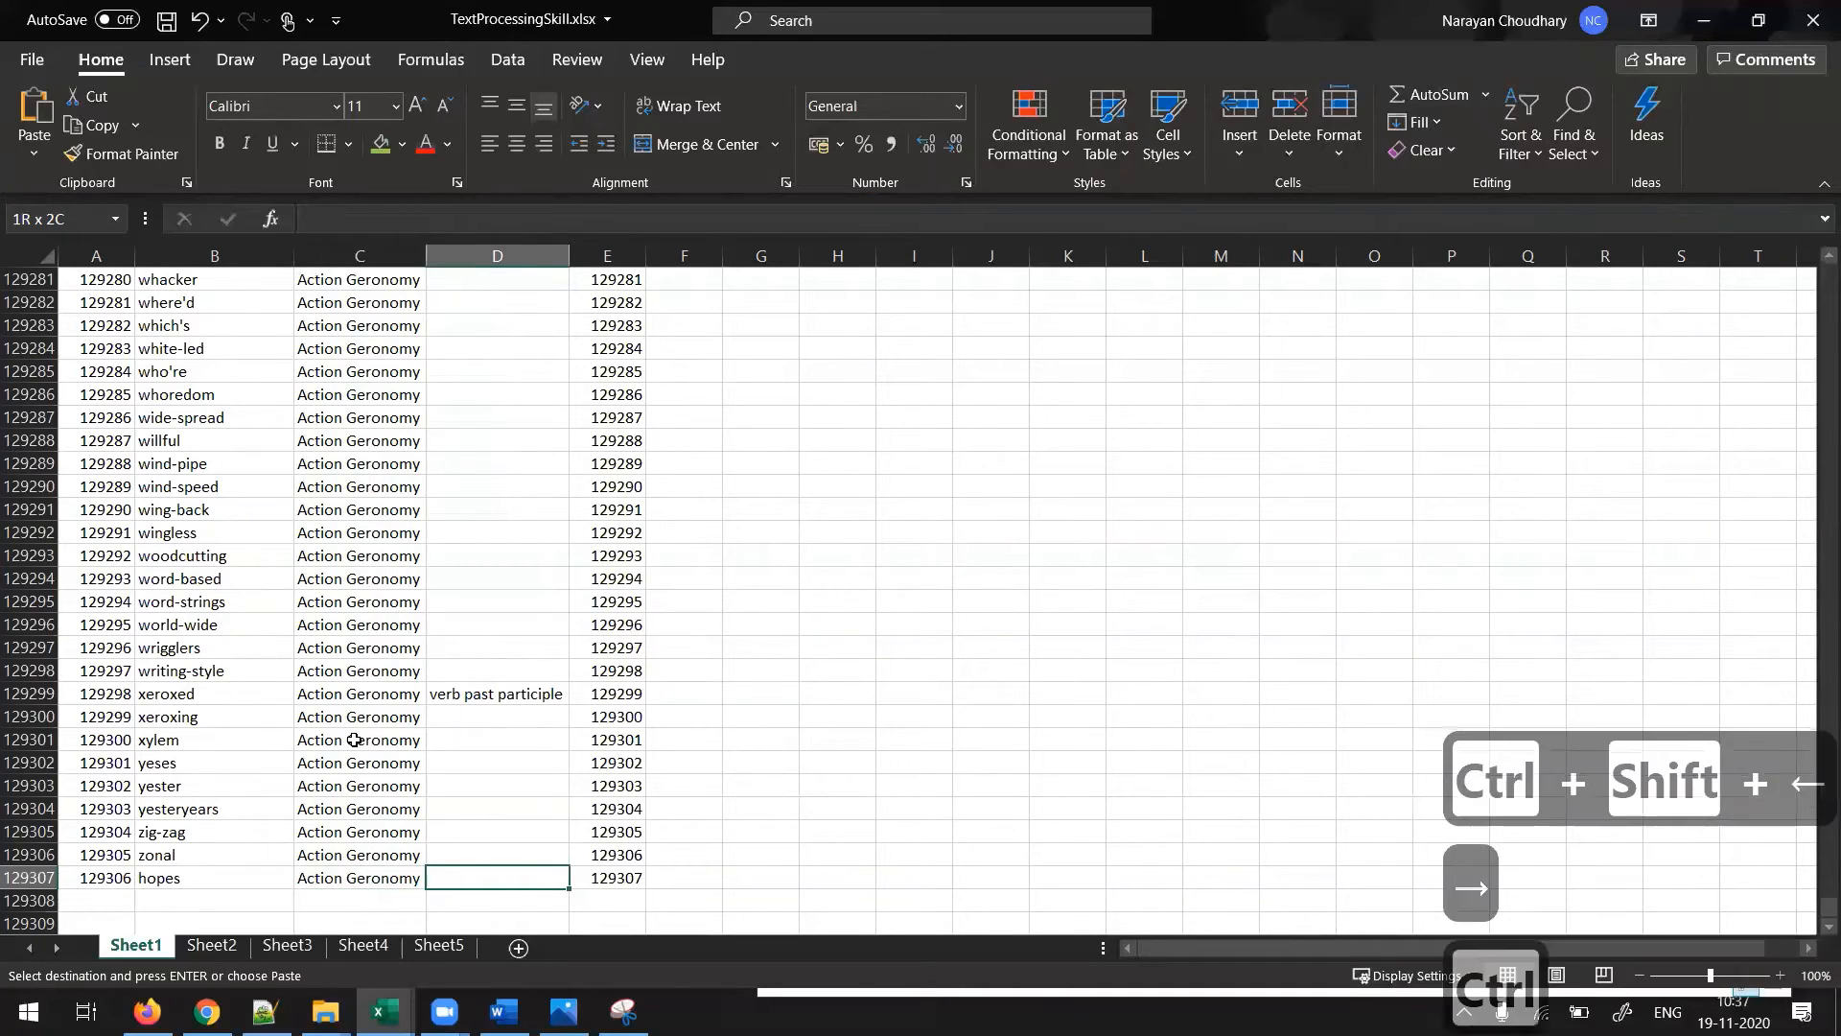
key(ctrl+shift+Home)
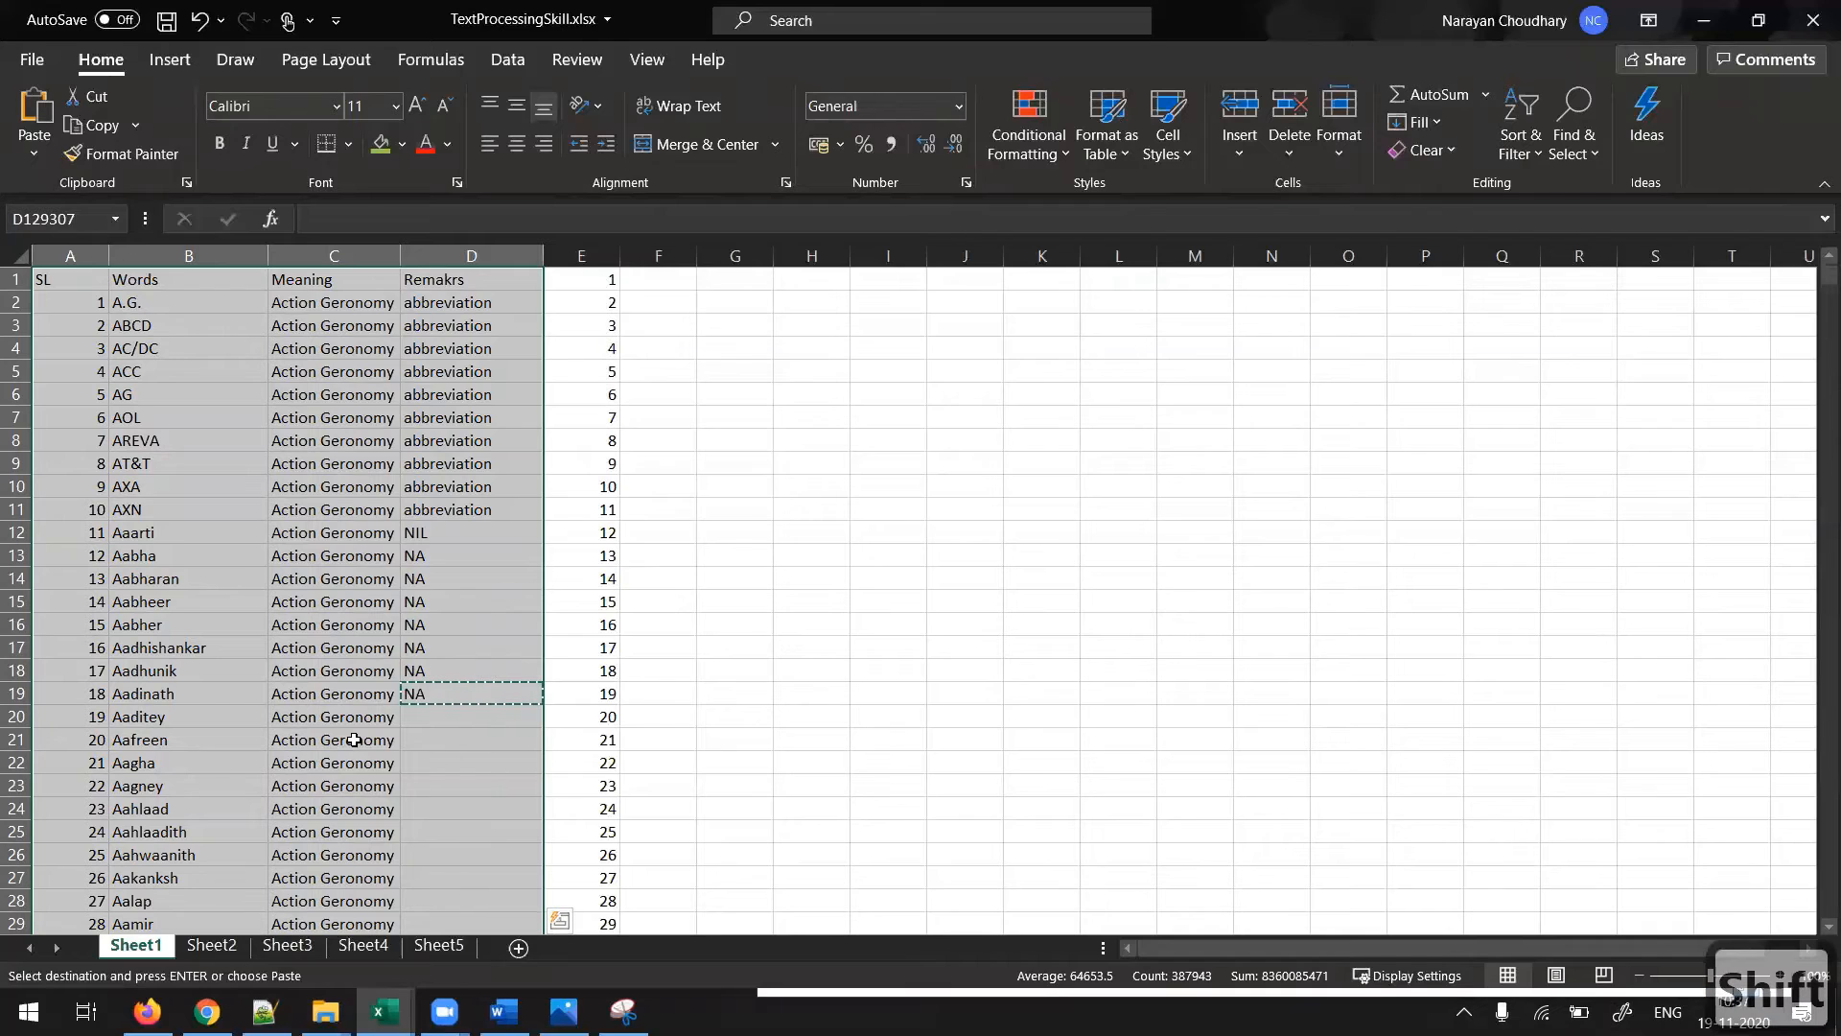
key(shift+Right)
key(shift+Right)
key(shift+Right)
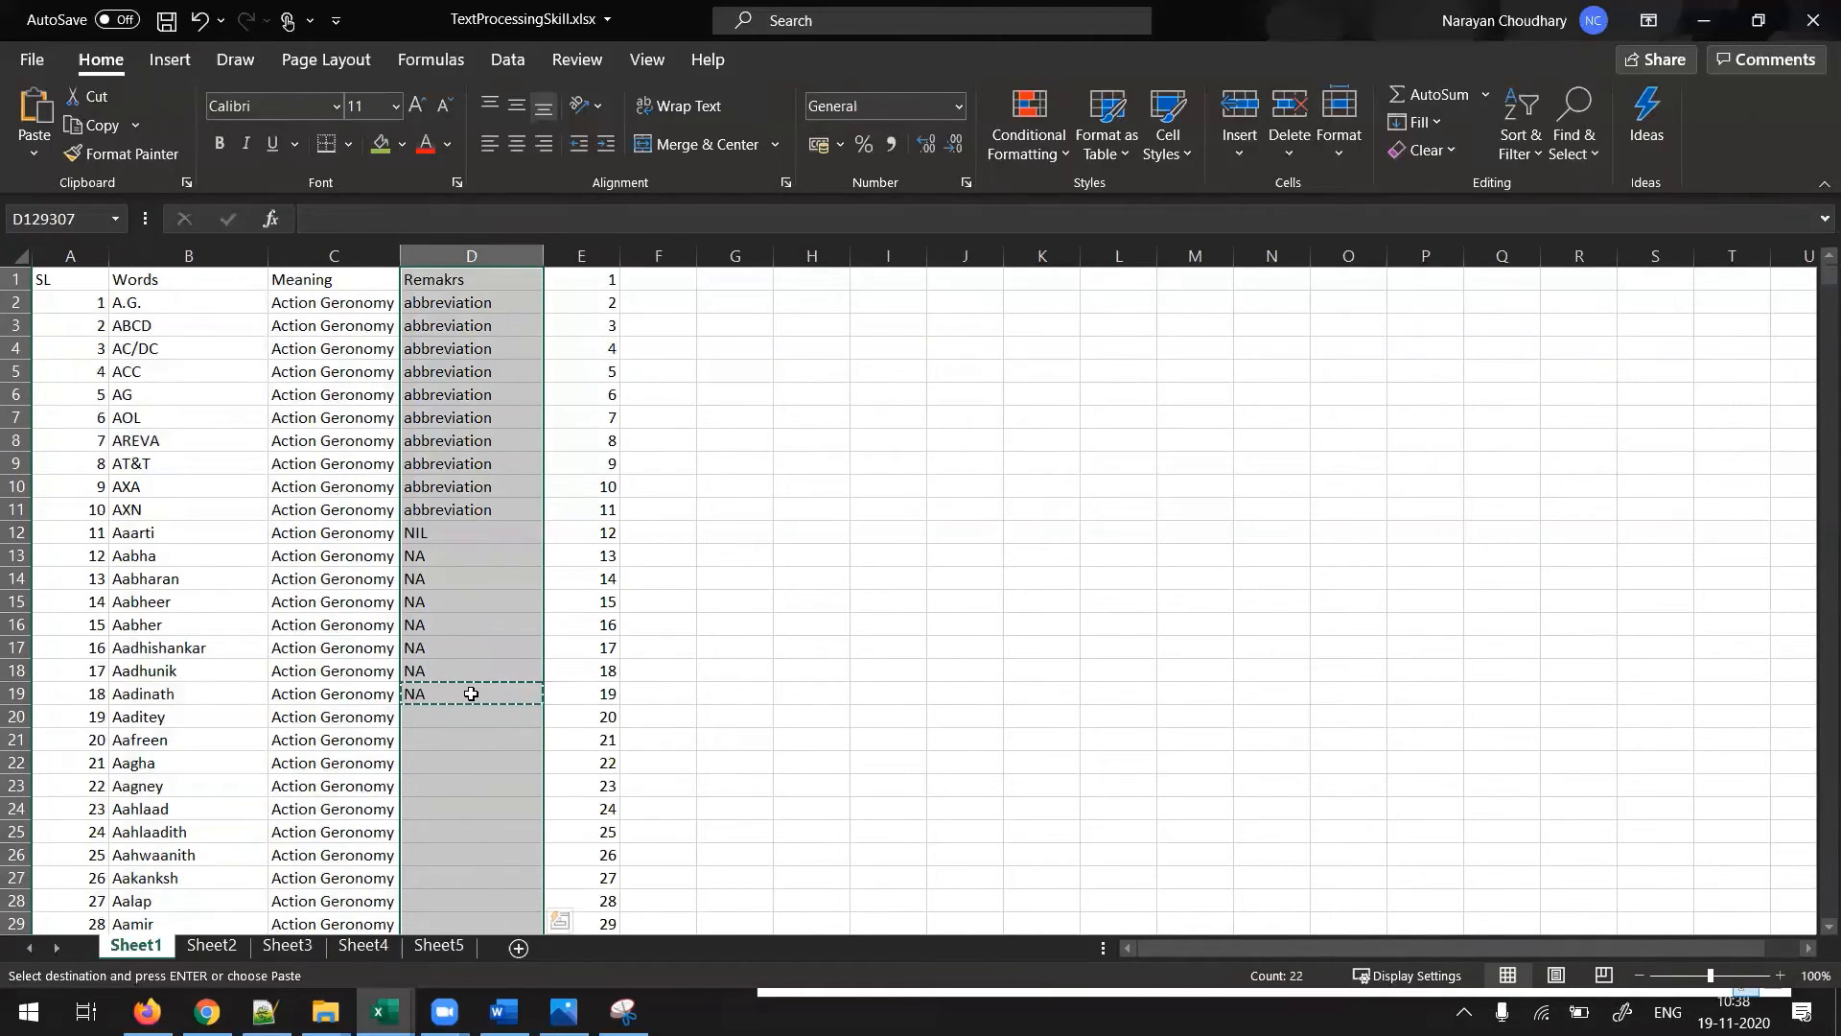
- Use Go To Special to select only the blanks in the selected Remakrs range and paste the copied NA into them
click(1587, 154)
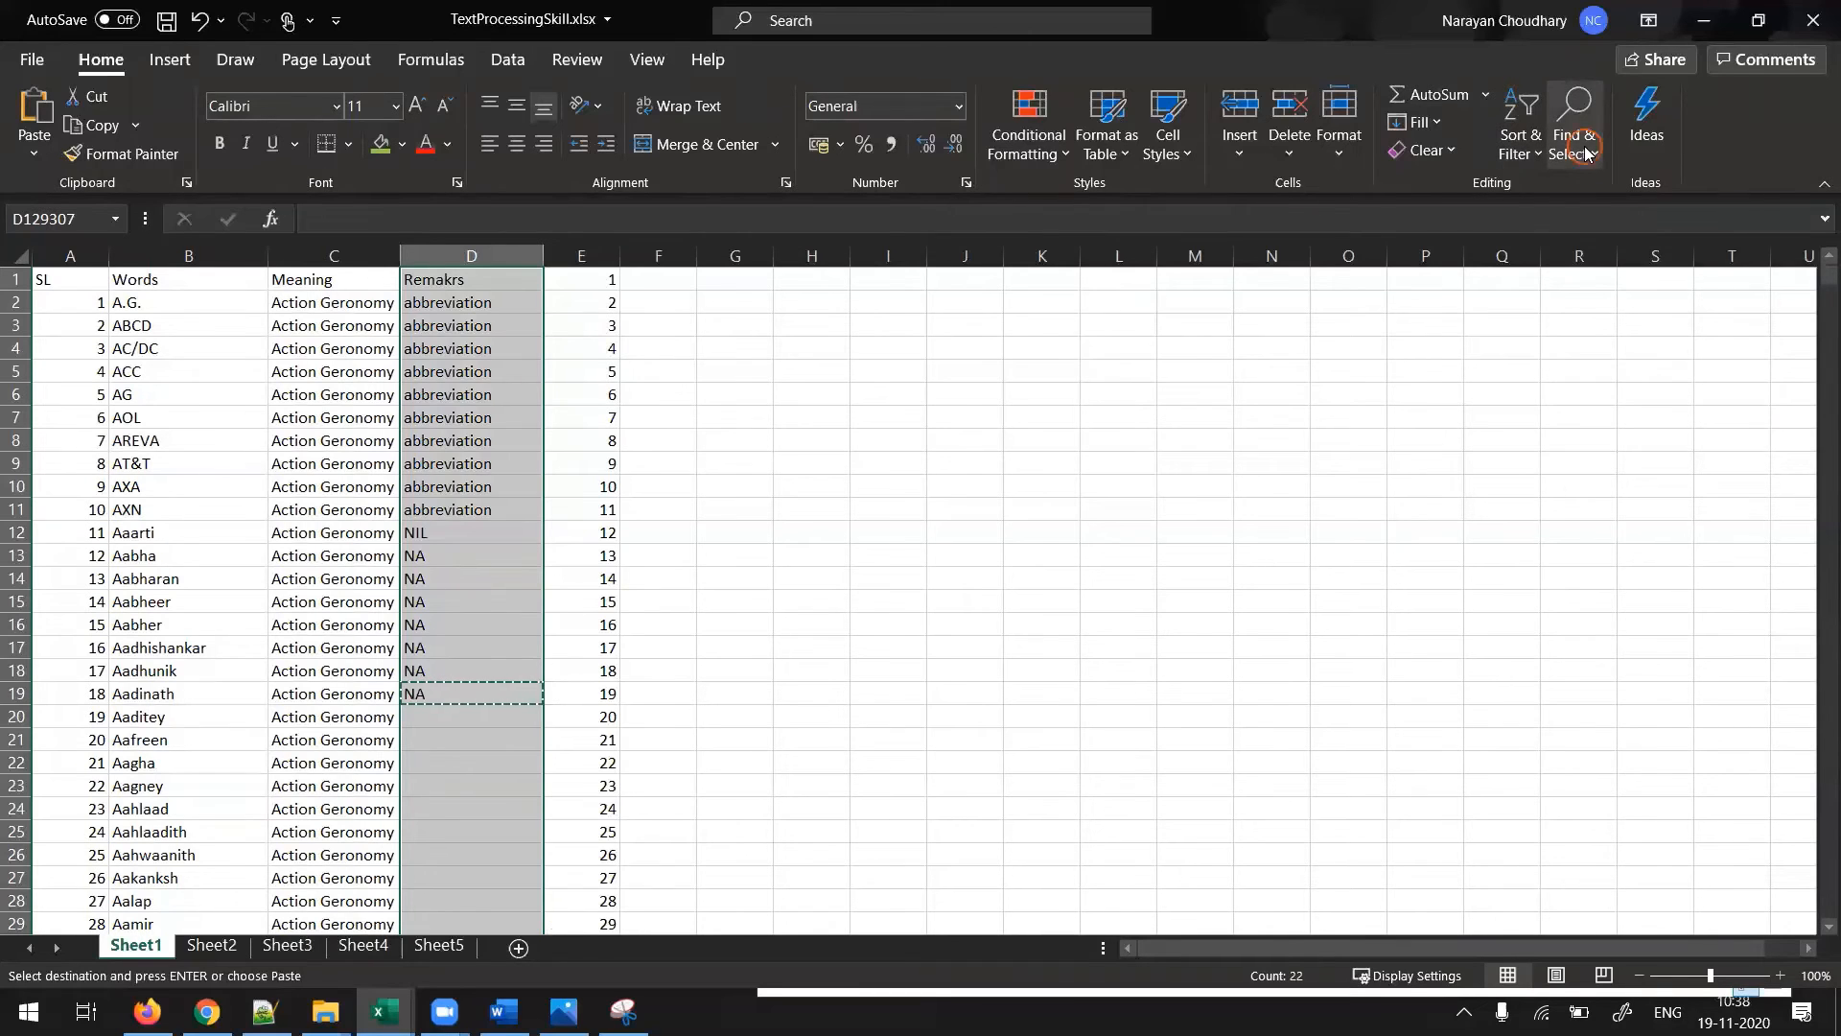
click(1643, 290)
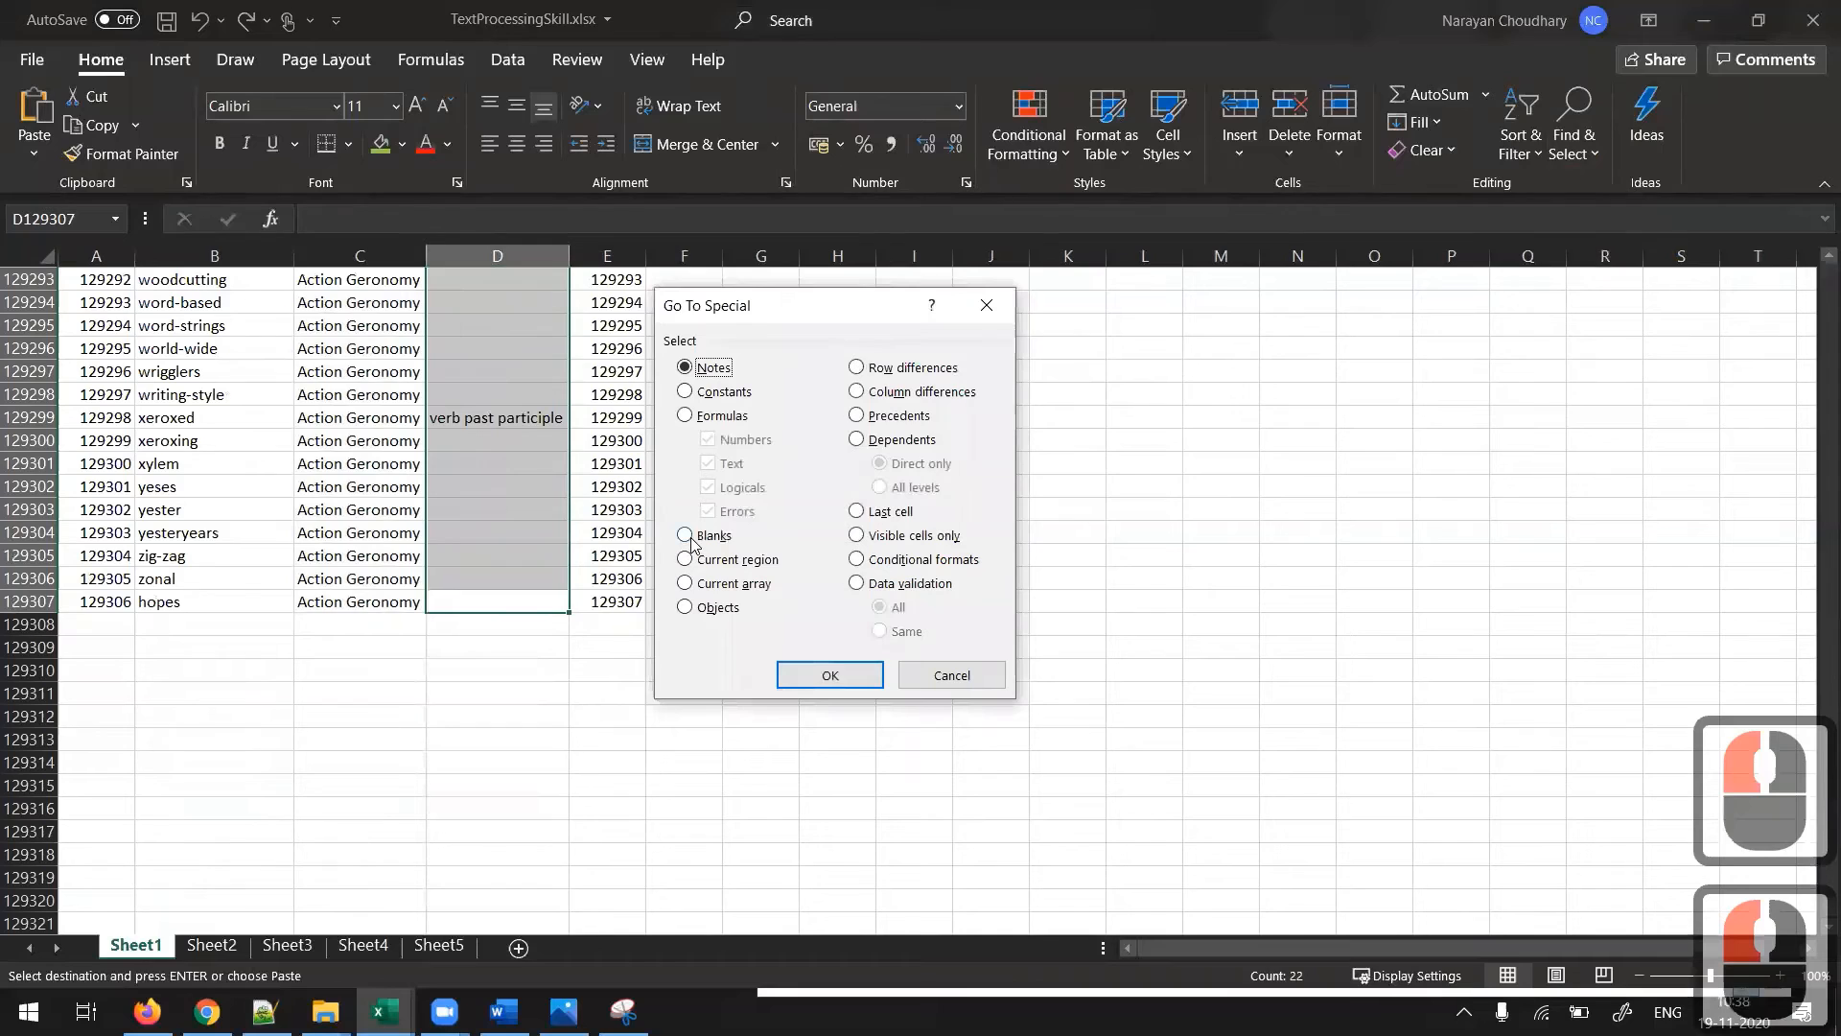
click(686, 539)
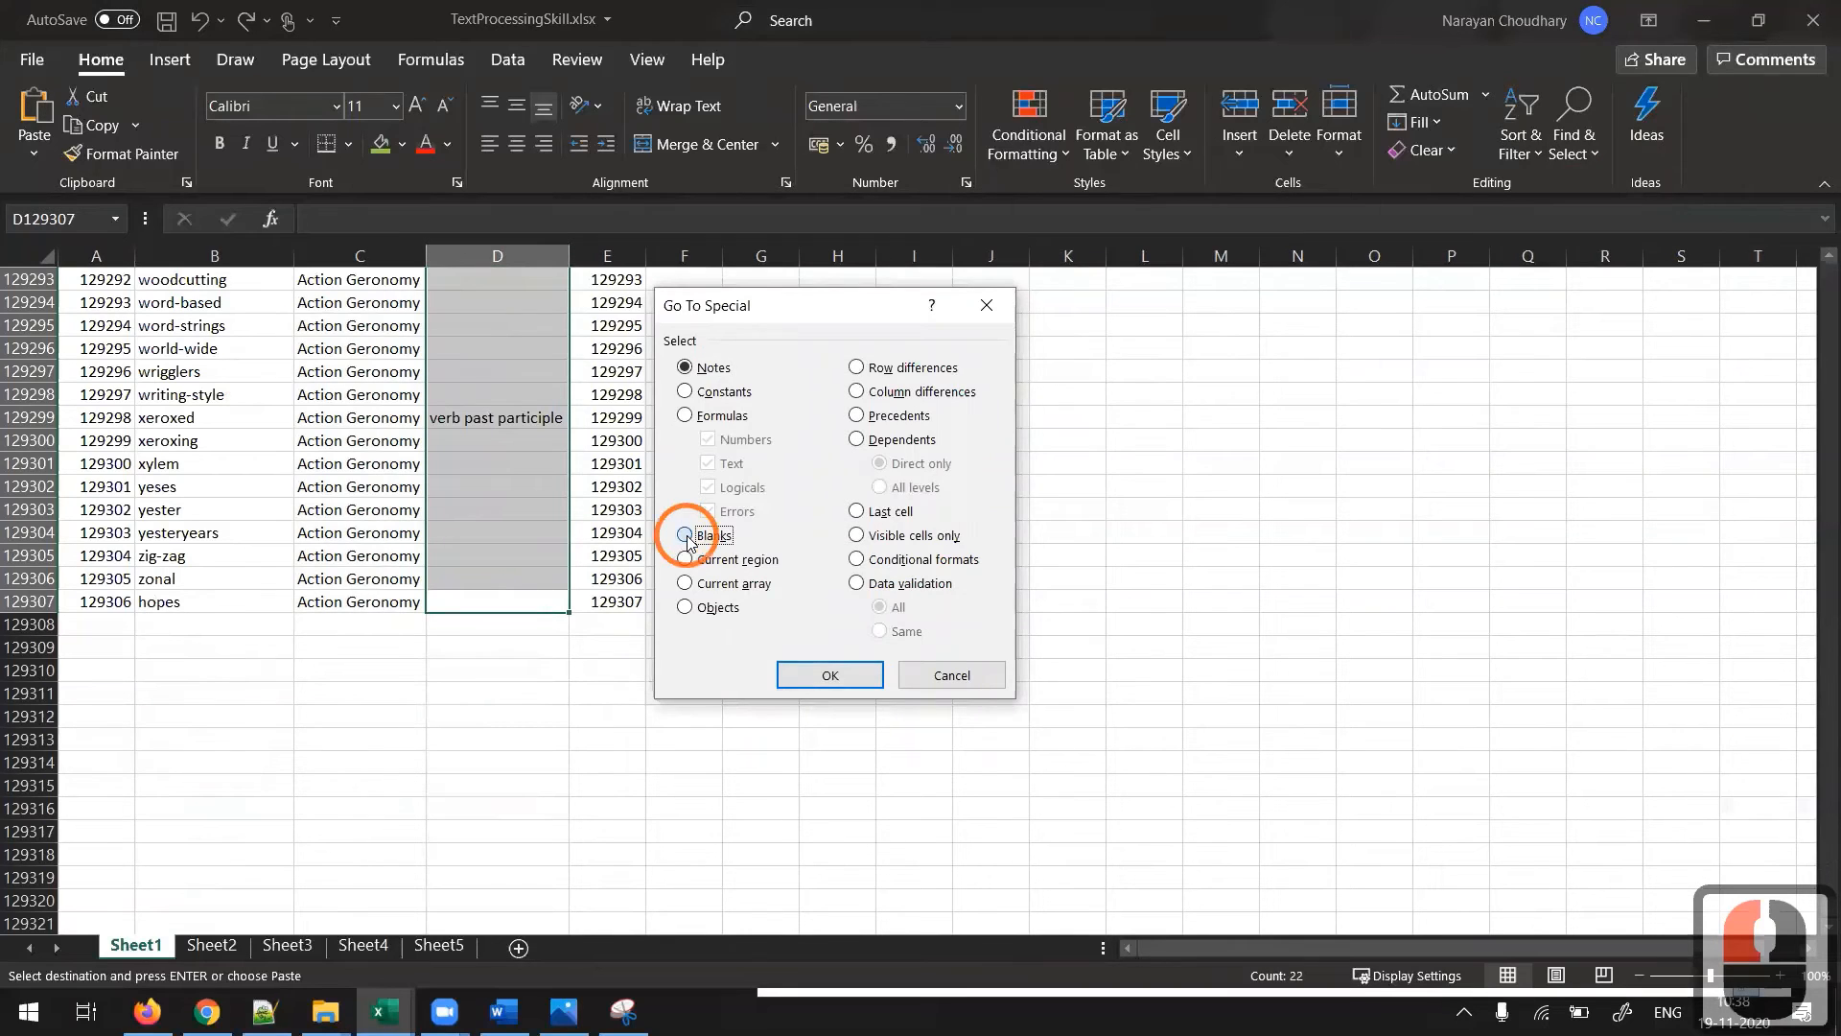
click(813, 677)
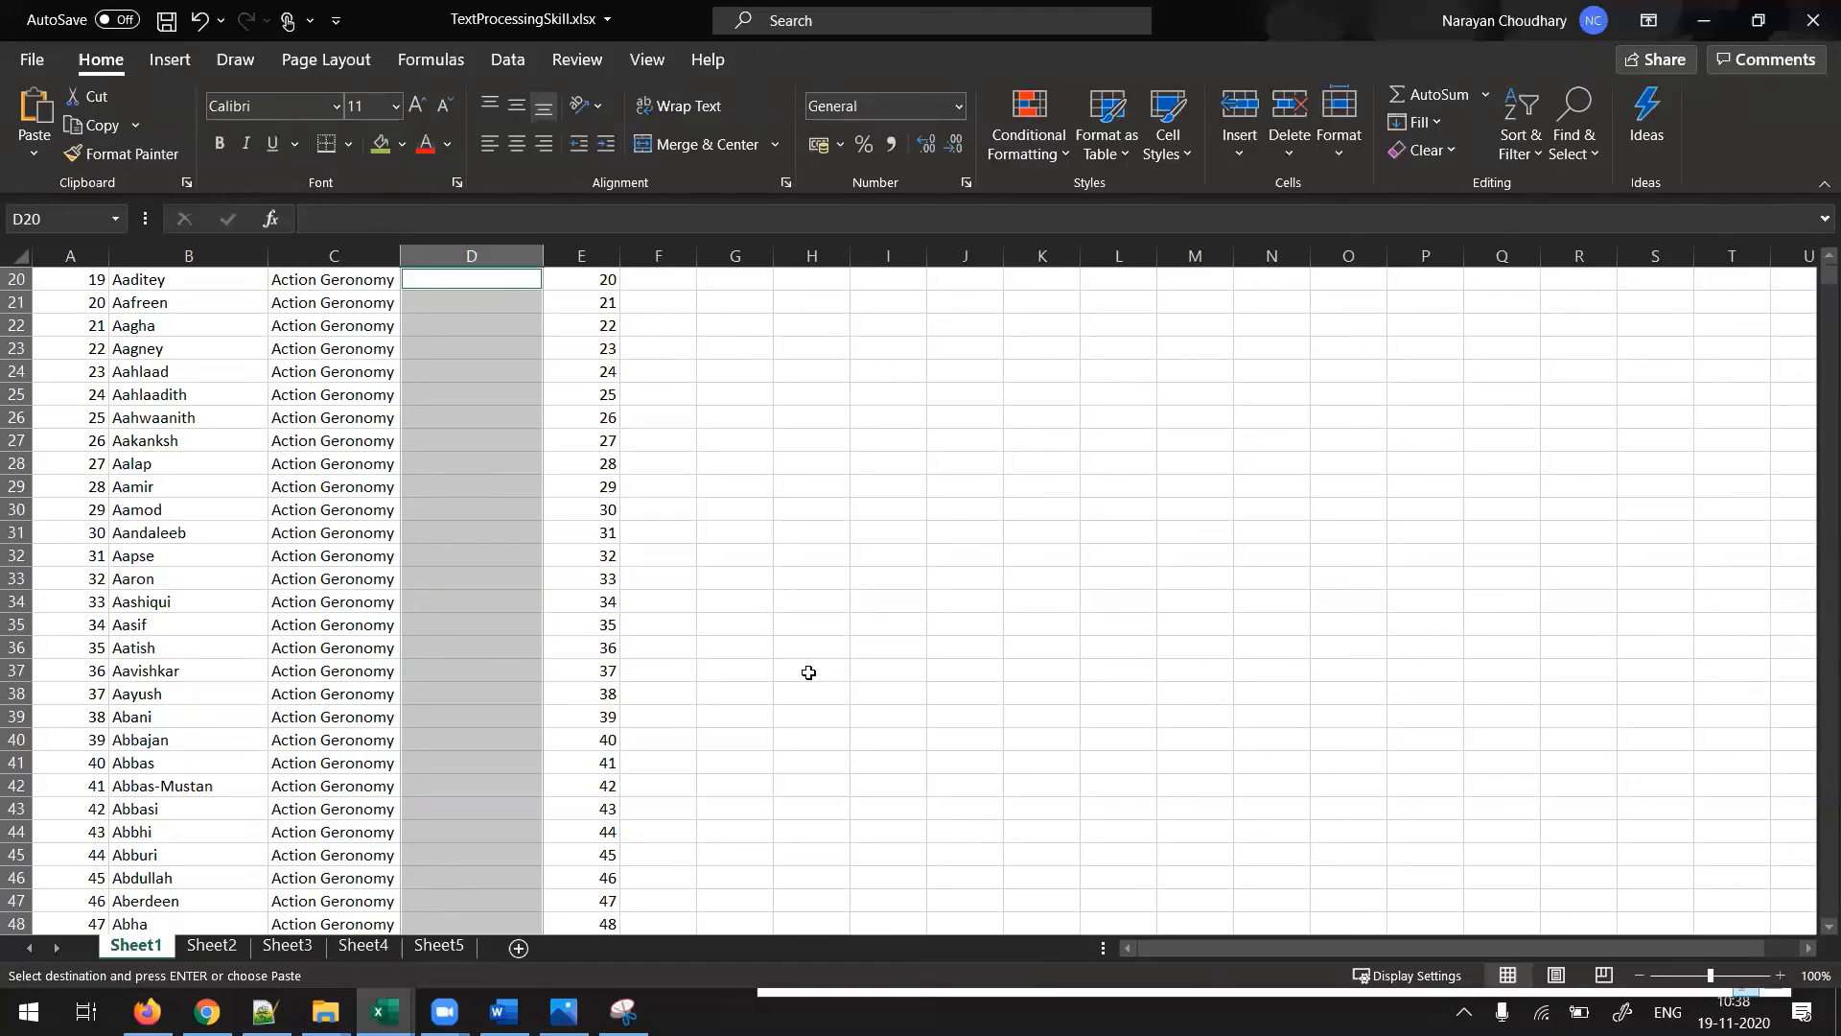
key(Return)
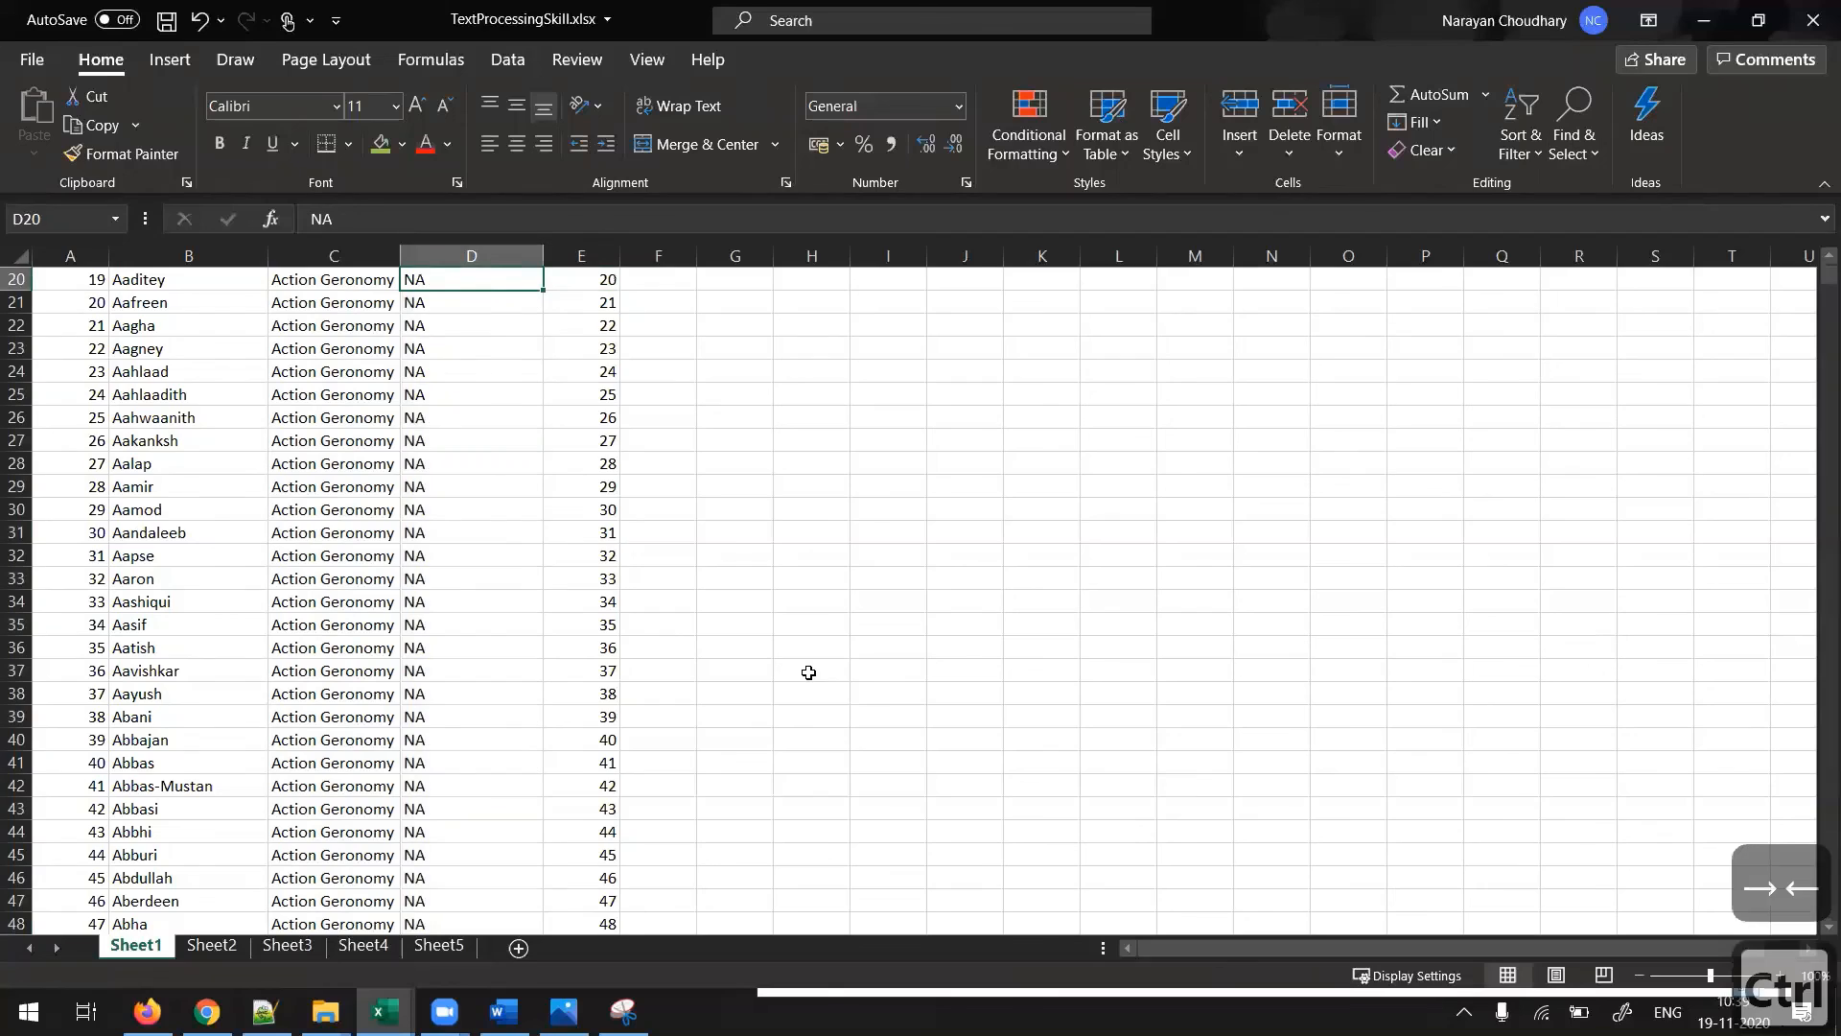
- Examine the Remakrs column entries from the header down to the last data row and back up for remaining blanks
key(ctrl+Up)
key(ctrl+Up)
key(ctrl+Up)
key(ctrl+Up)
key(Down)
key(Up)
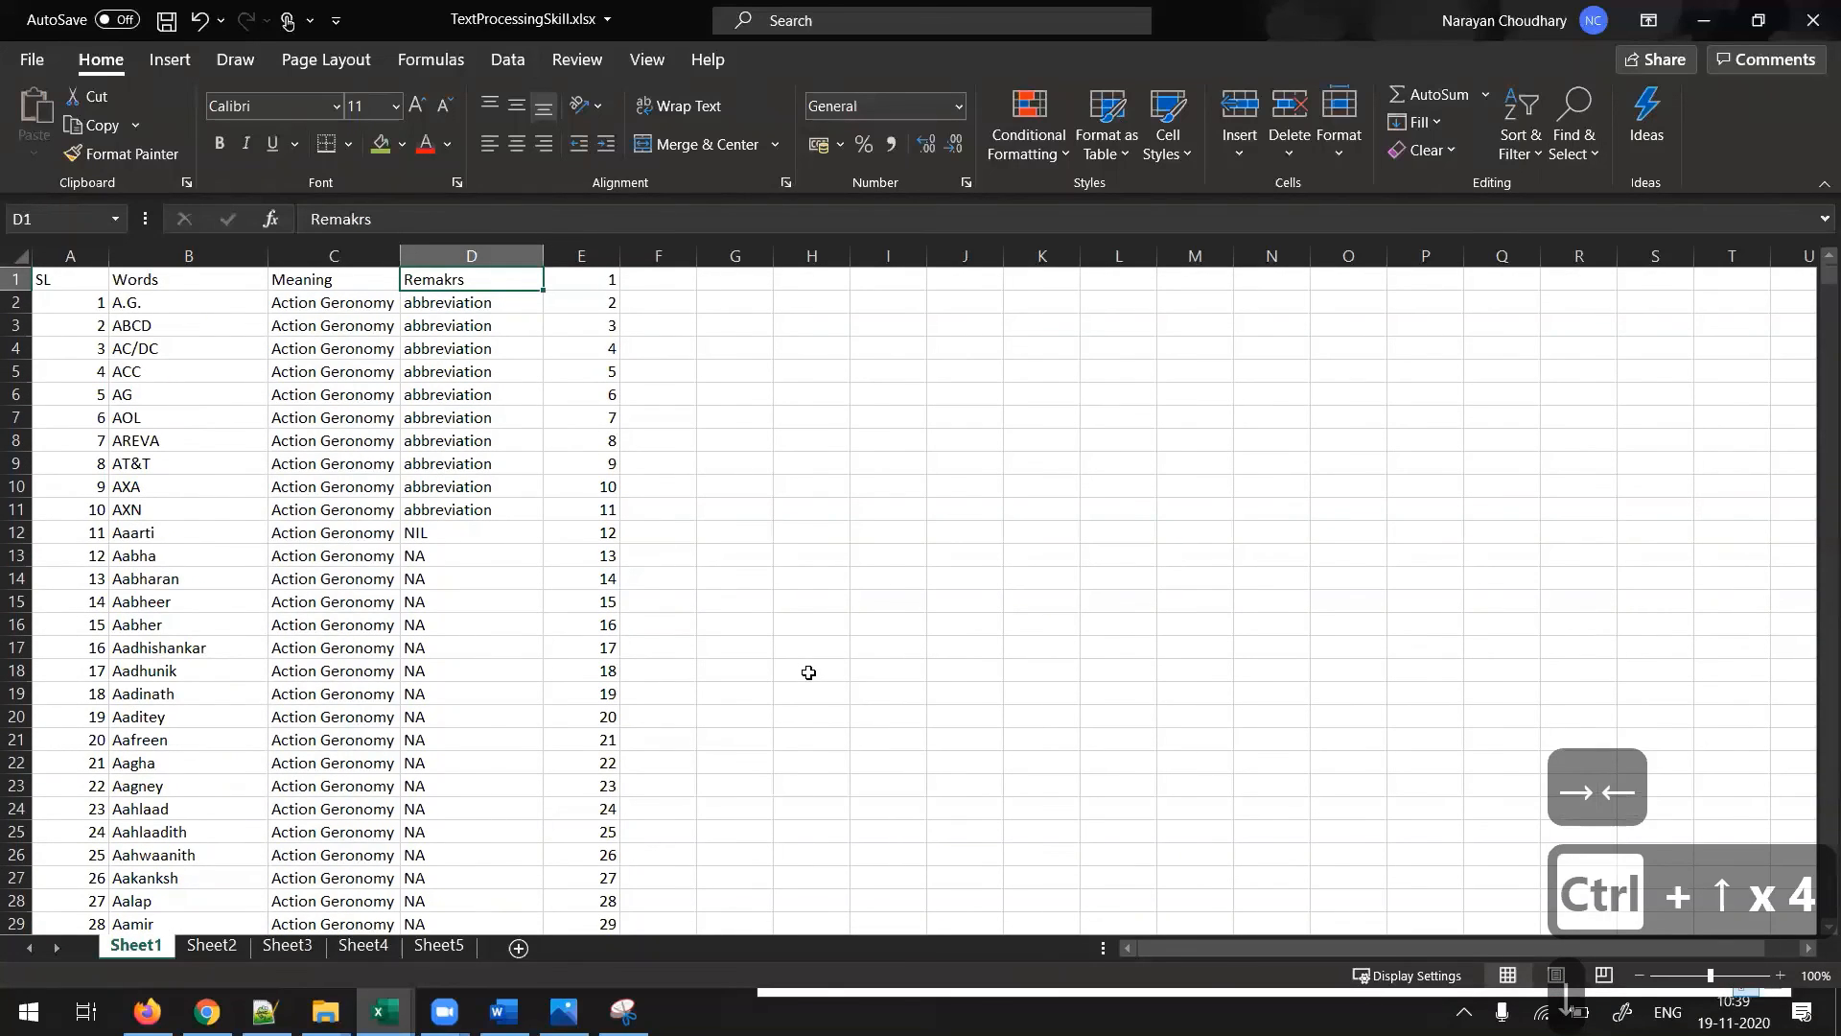
key(ctrl+Down)
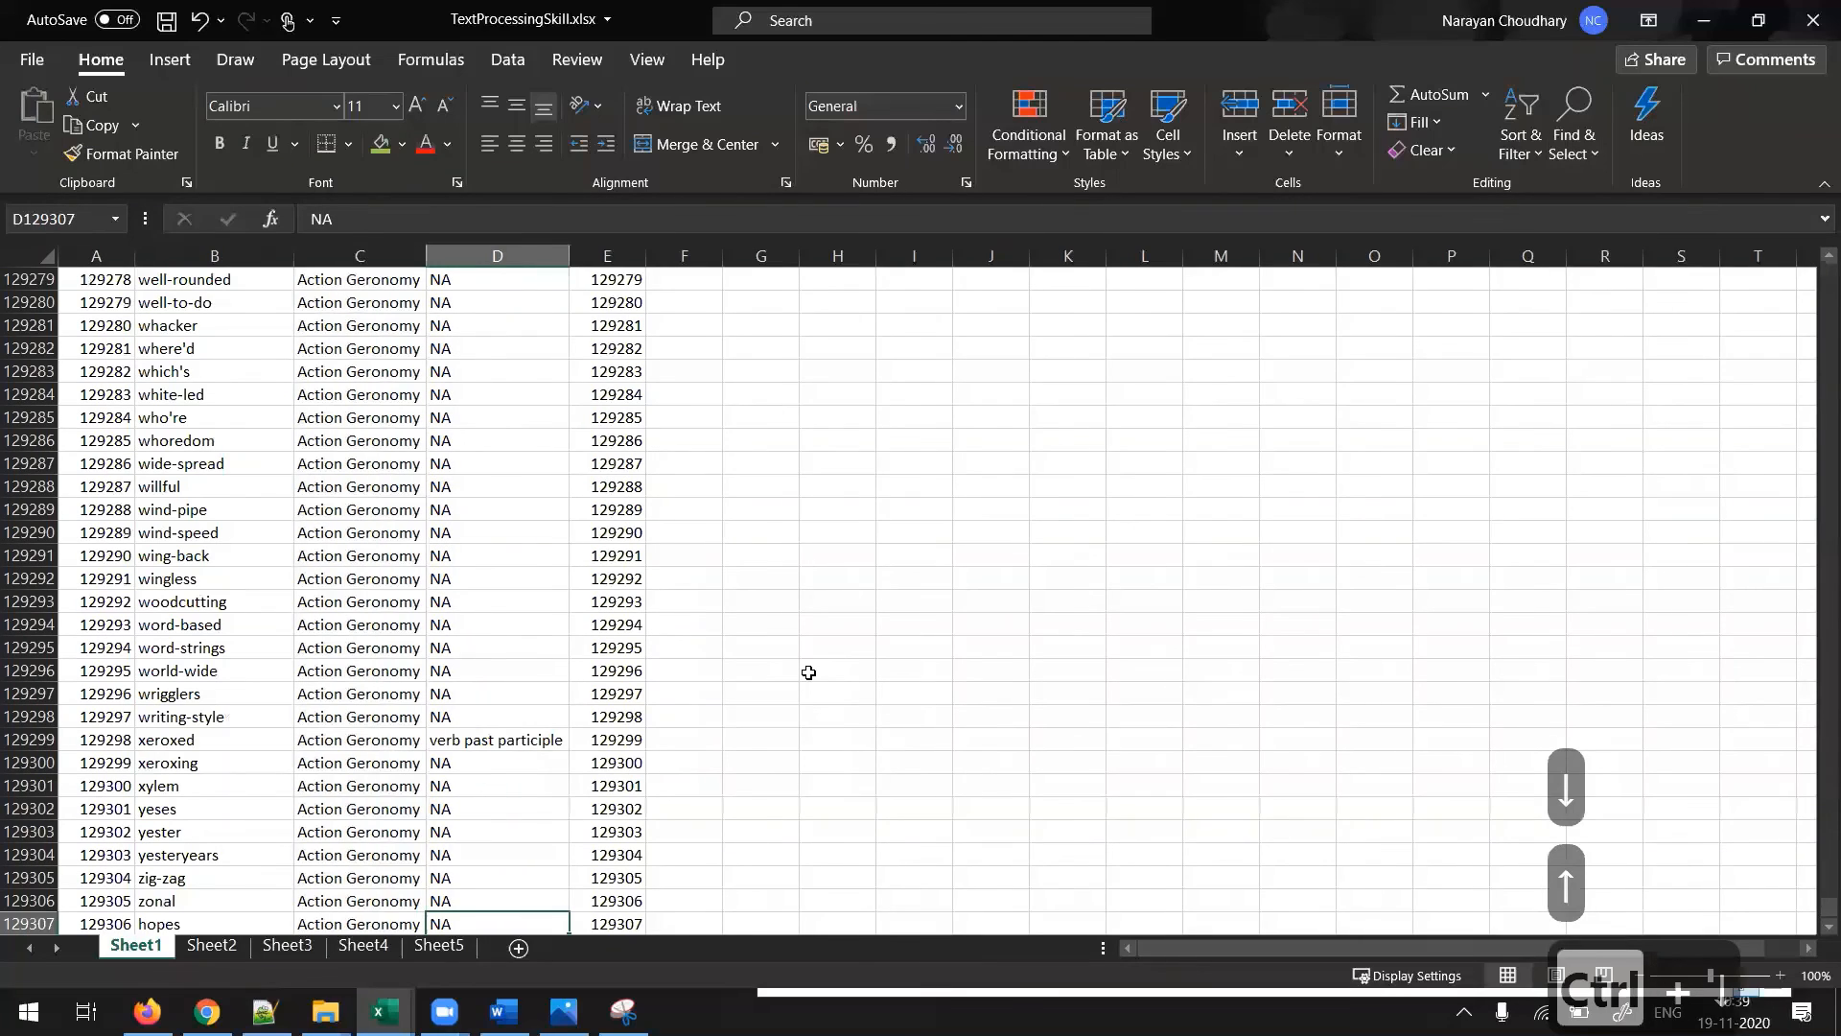
key(ctrl+Down)
key(Up)
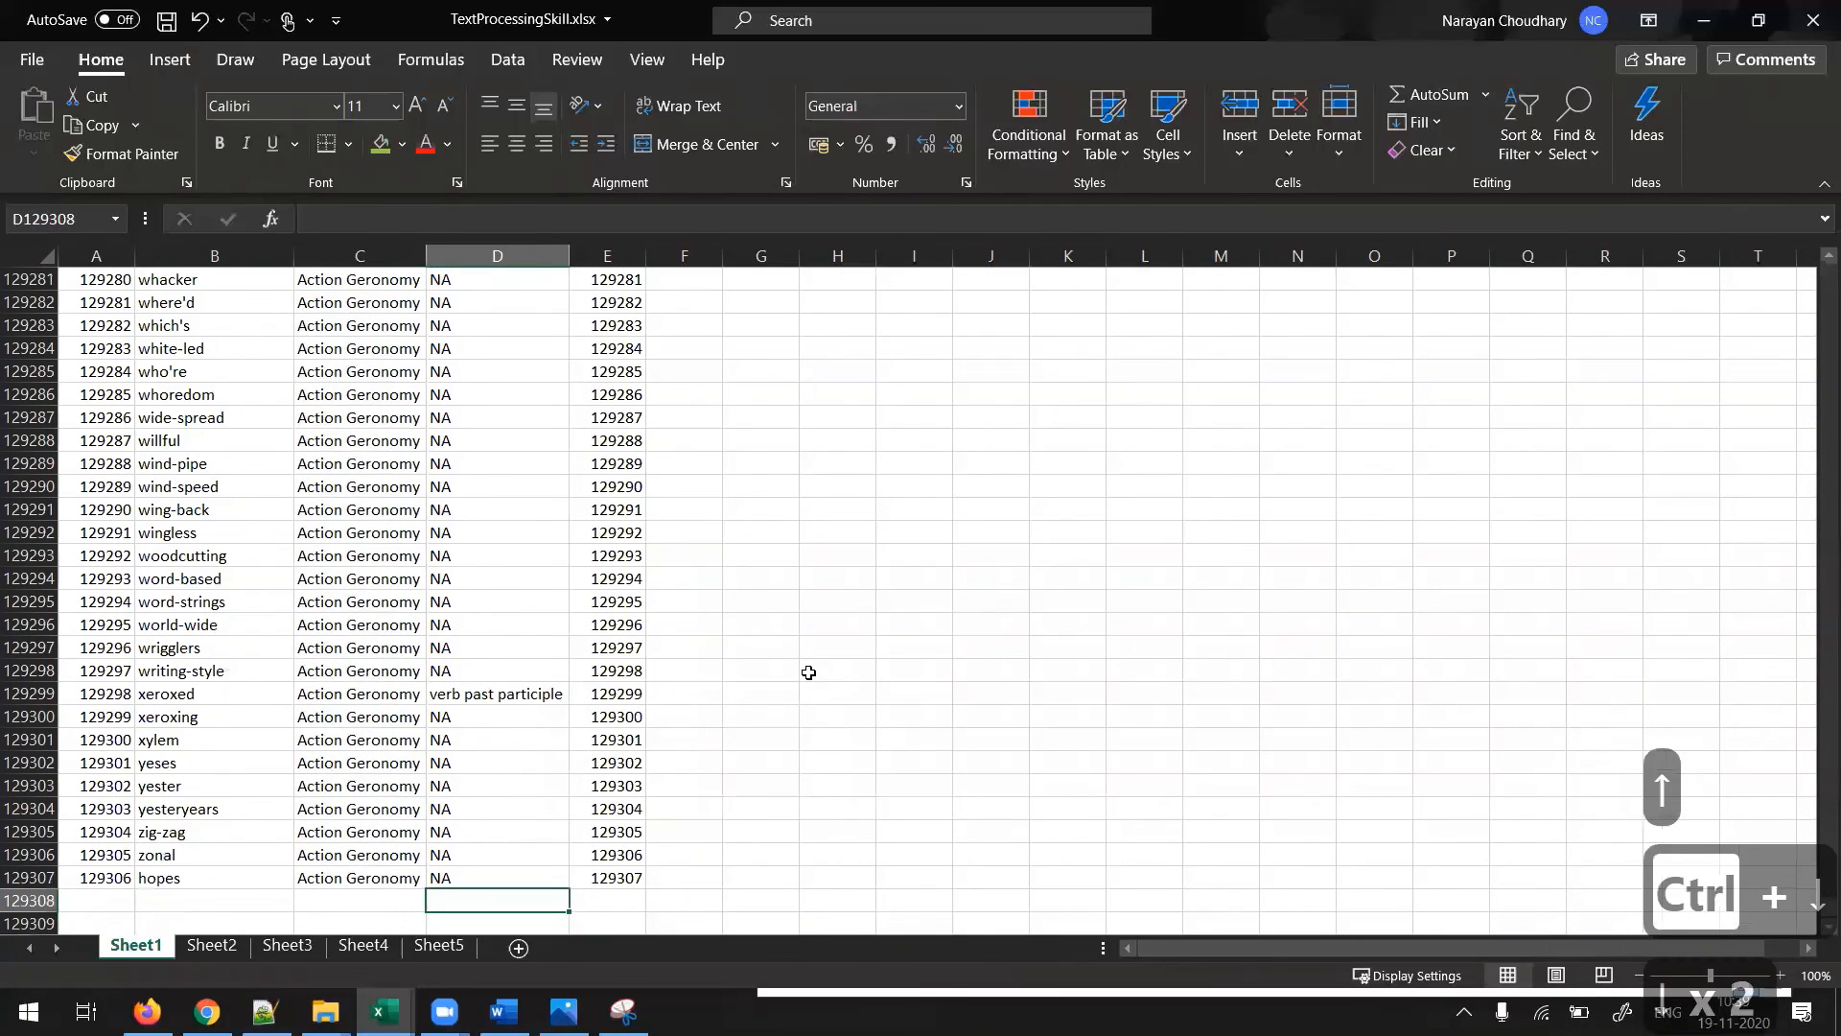
key(Up)
key(Up)
key(Up)
key(Up)
key(Up)
key(Up)
key(Up)
key(Up)
key(Up)
key(Up)
key(Up)
key(Up)
key(Up)
key(Up)
key(Up)
key(Up)
key(Up)
key(Up)
key(Up)
key(Up)
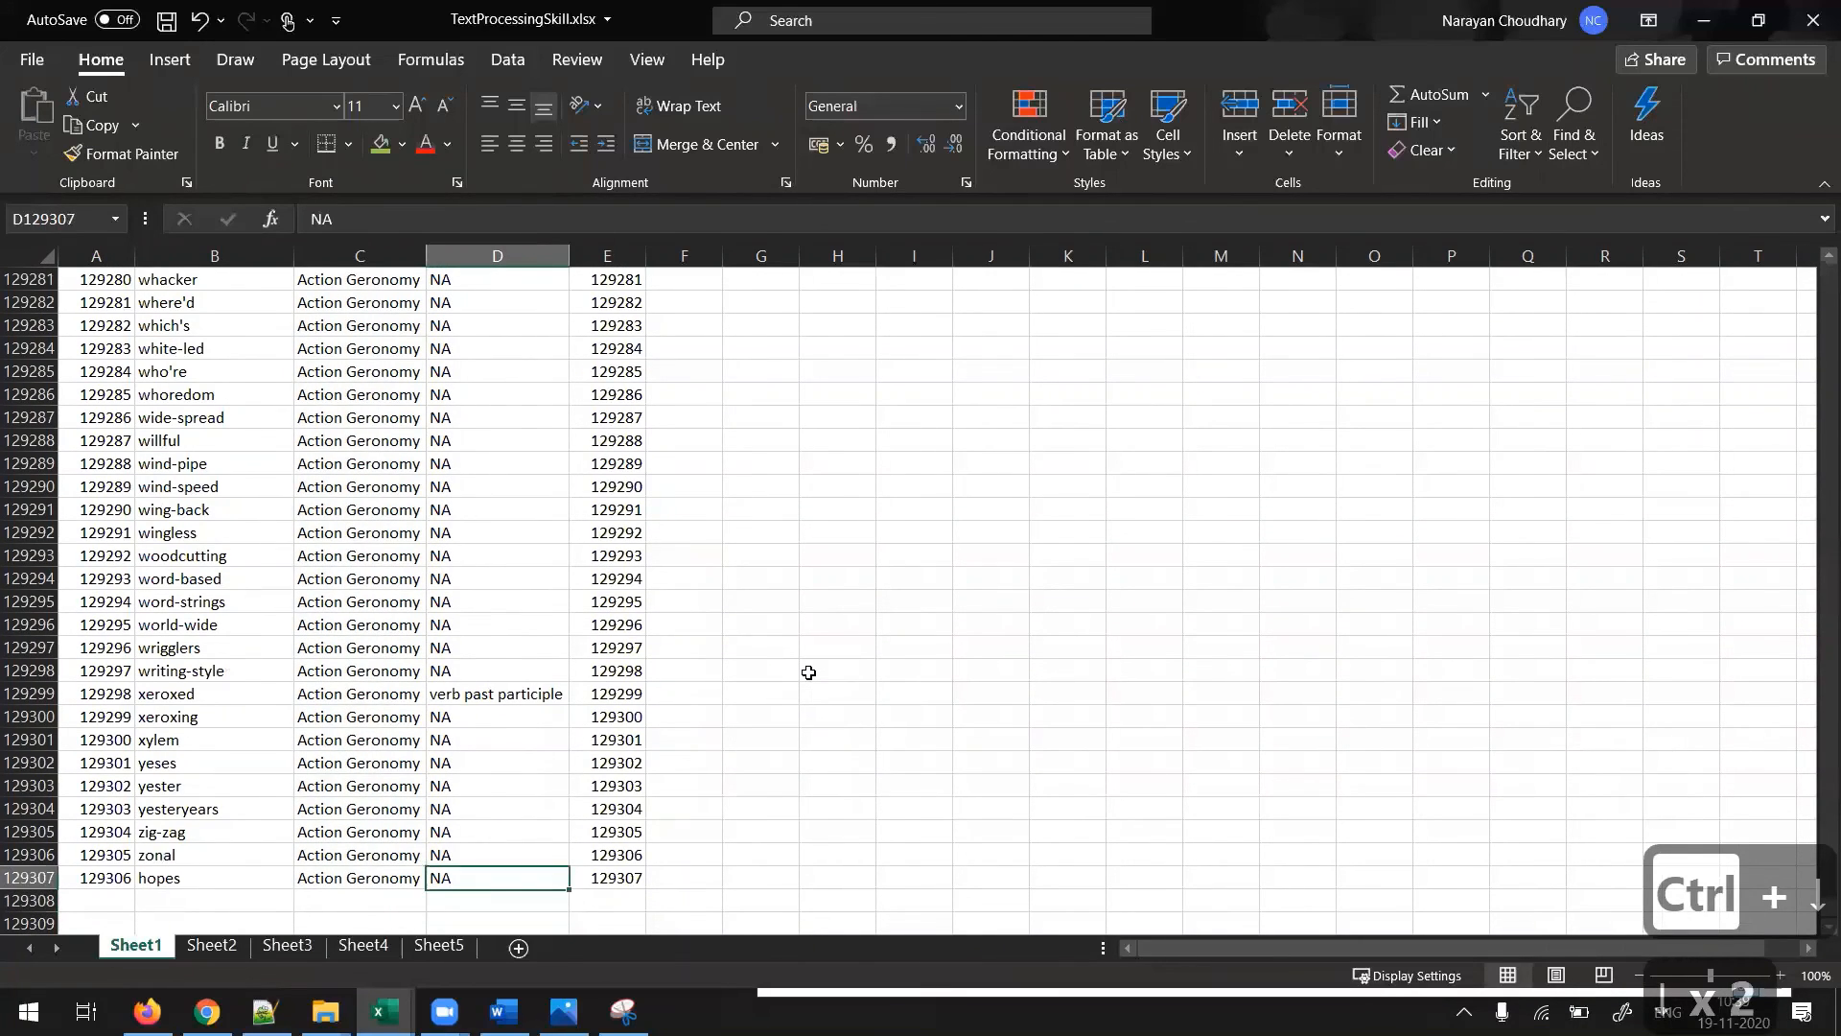
key(Up)
key(Up)
key(Up)
key(Up)
key(Up)
key(Up)
key(Up)
key(Up)
key(Up)
key(Up)
key(Up)
key(Up)
key(Up)
key(Up)
key(Up)
key(Up)
key(Up)
key(Up)
key(Up)
key(Up)
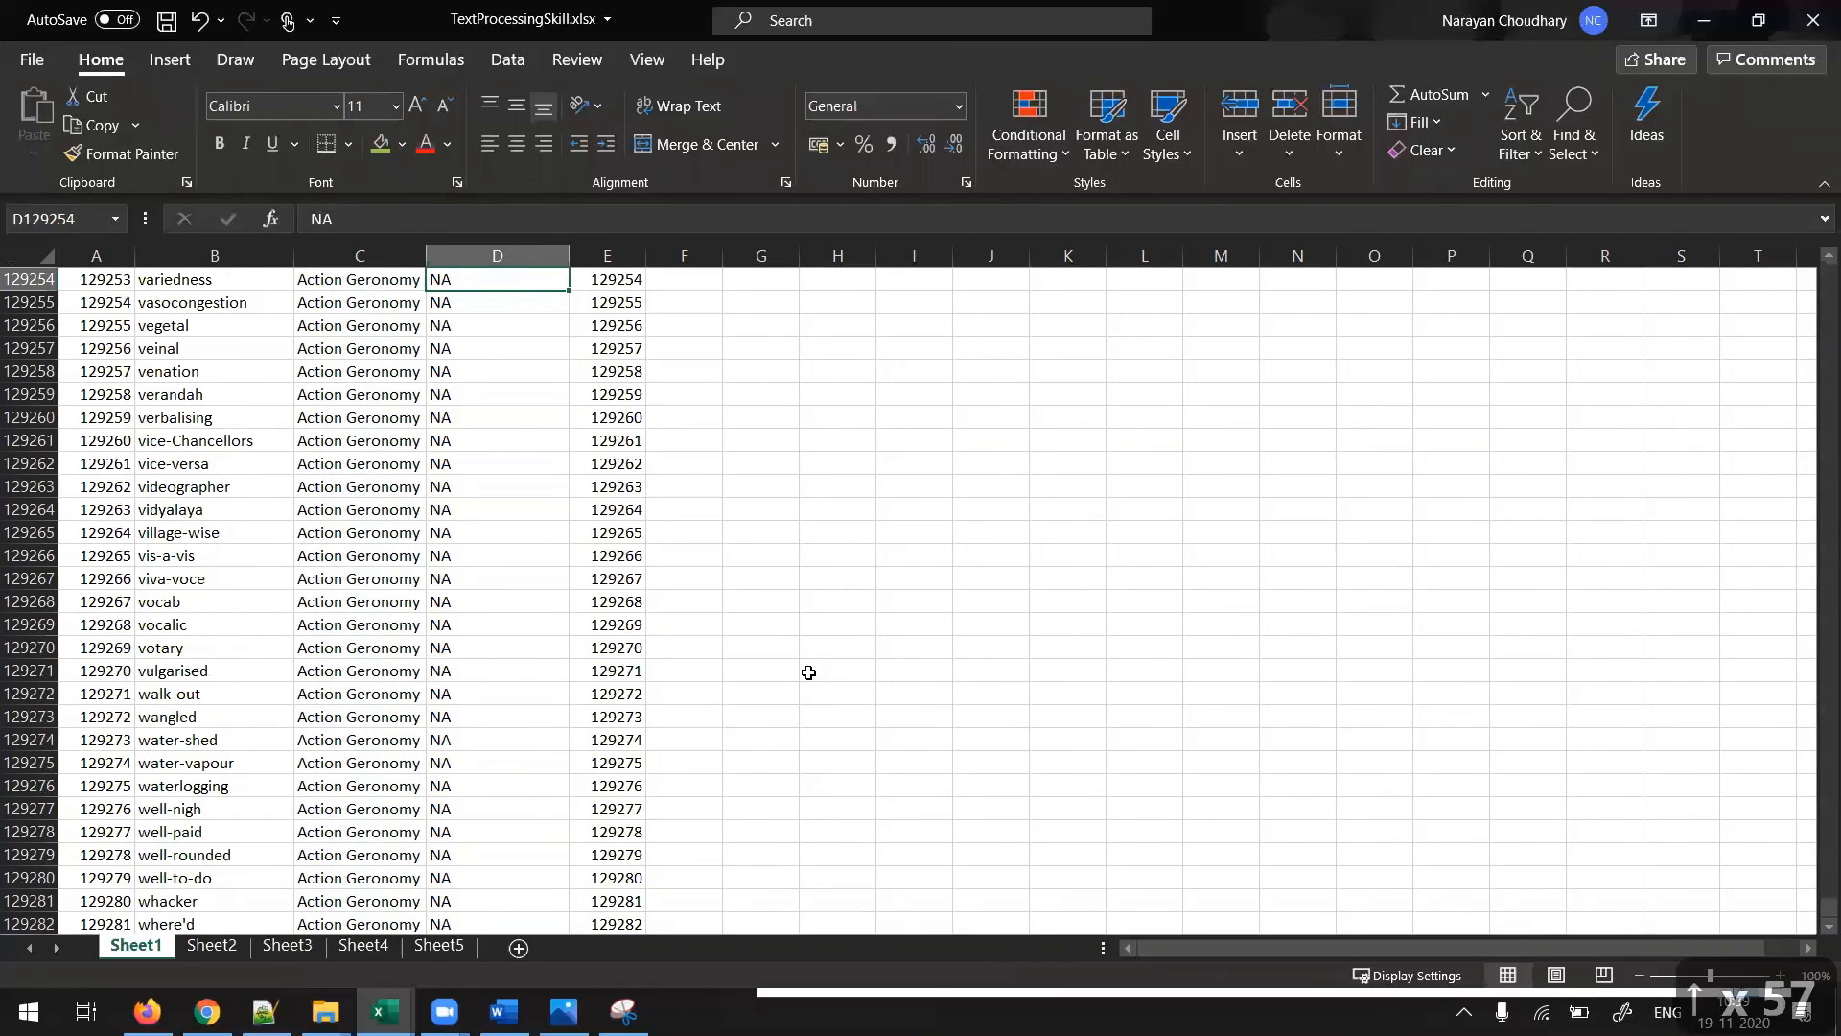
key(ctrl+Up)
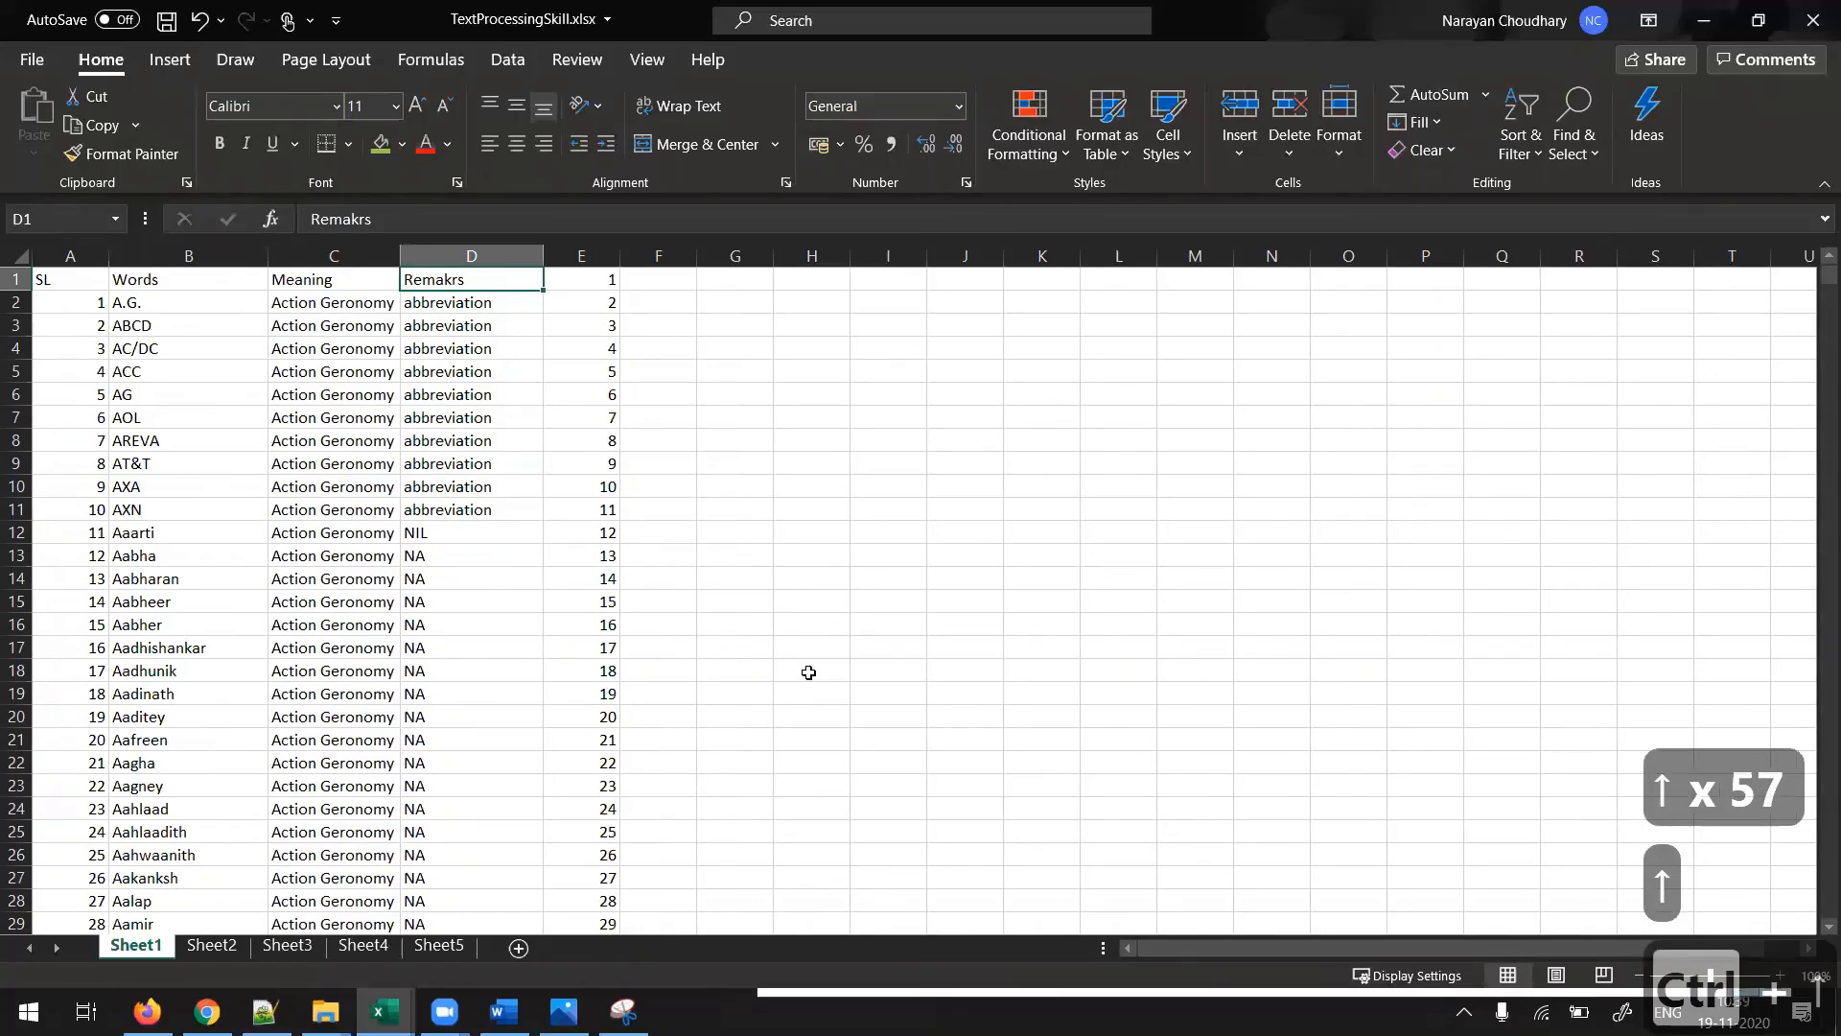